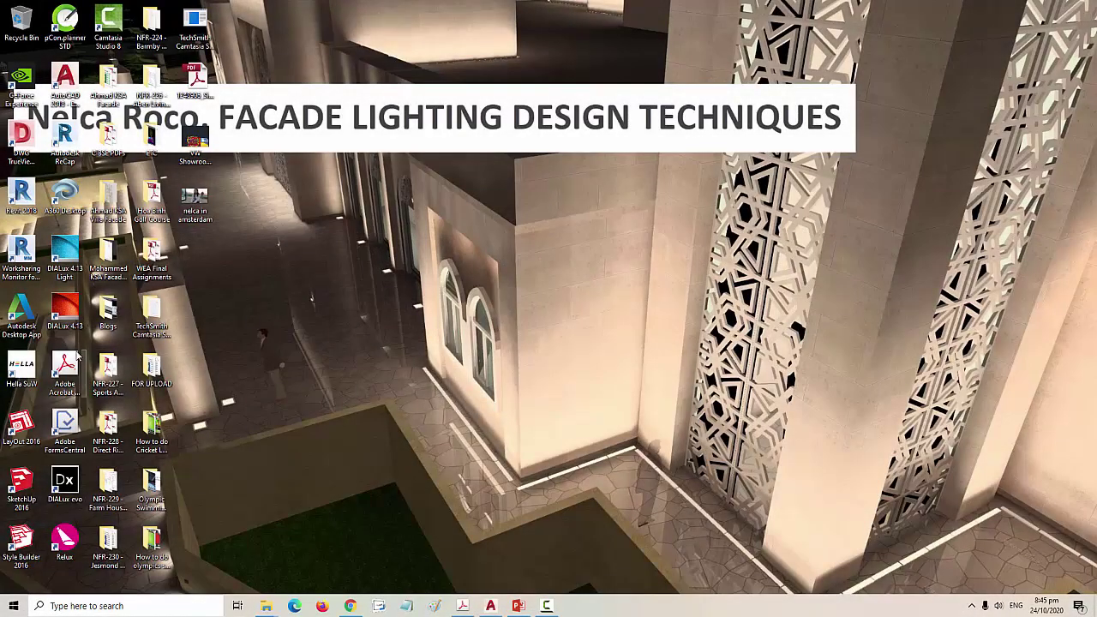
# Launch DIALux 4.13 and create a new interior project.
pyautogui.doubleClick(64, 309)
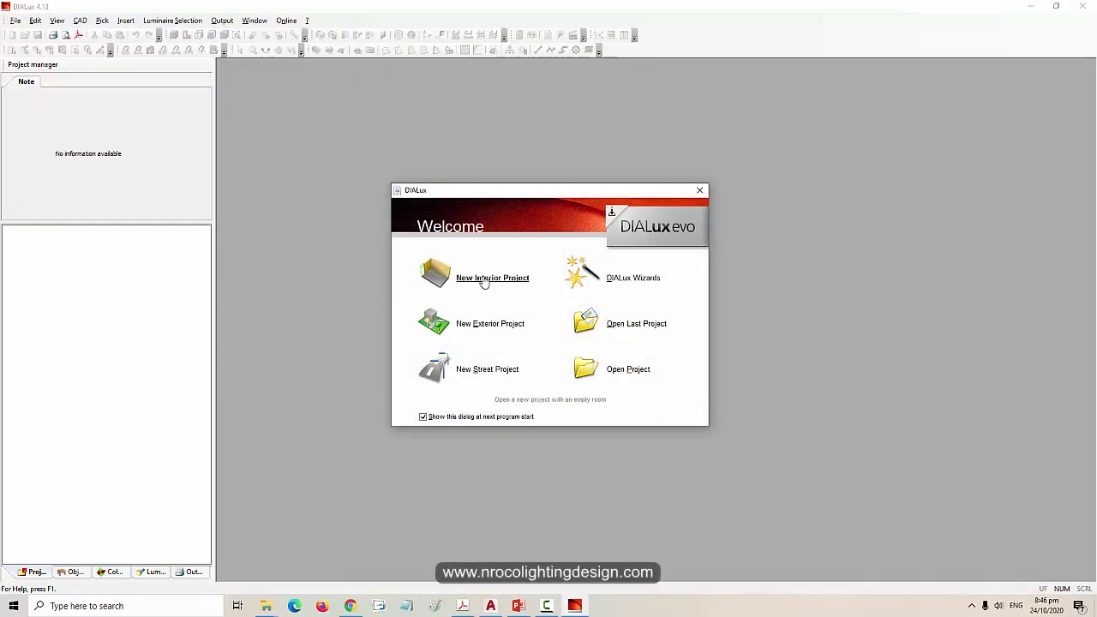
pyautogui.click(486, 279)
pyautogui.click(162, 303)
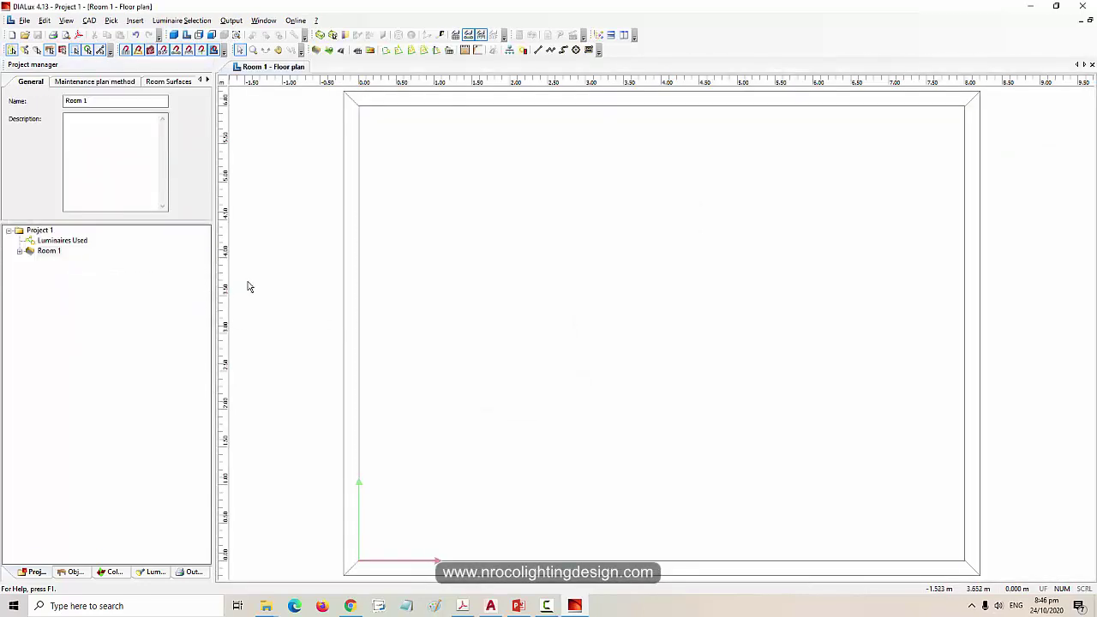
# Start the DWG/DXF import wizard and open the file browser for the drawing to load.
pyautogui.click(24, 20)
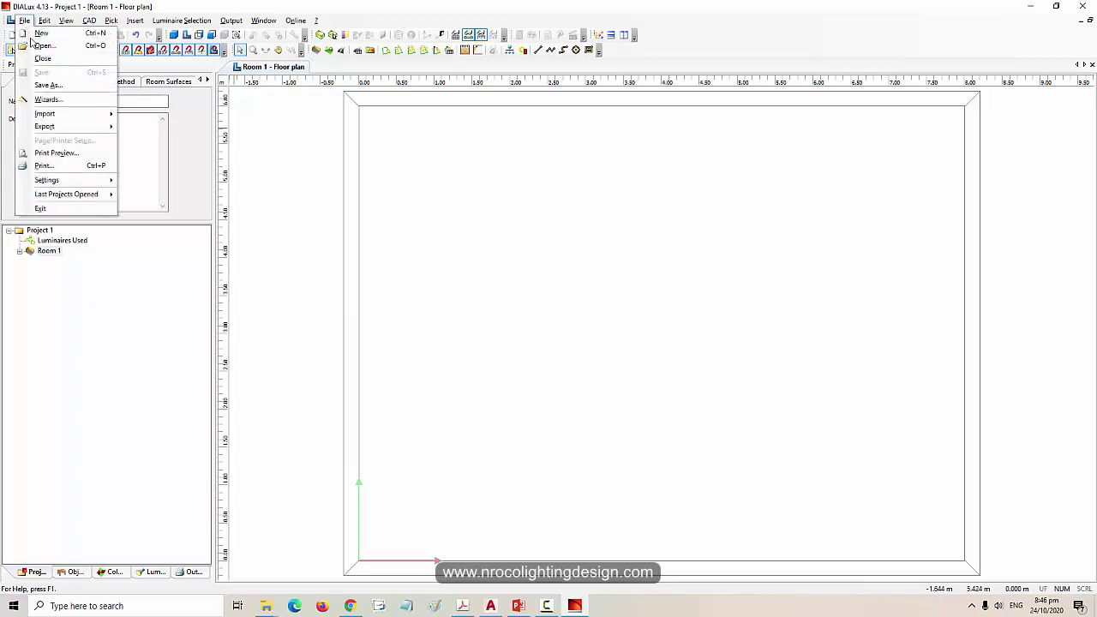
pyautogui.moveTo(60, 114)
pyautogui.click(153, 115)
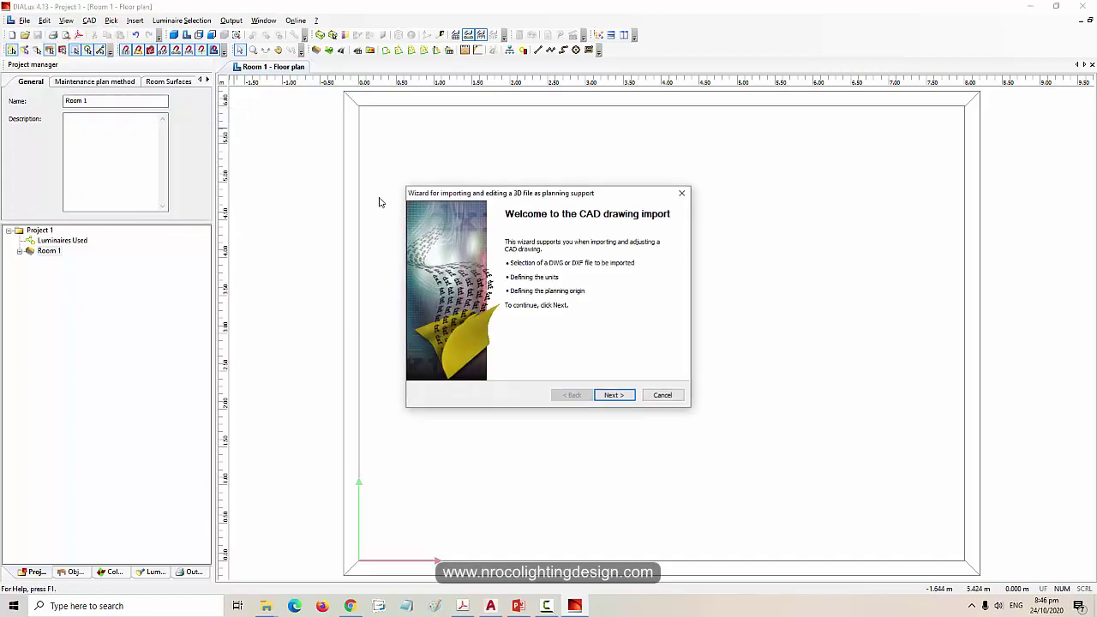
pyautogui.click(614, 395)
pyautogui.click(652, 271)
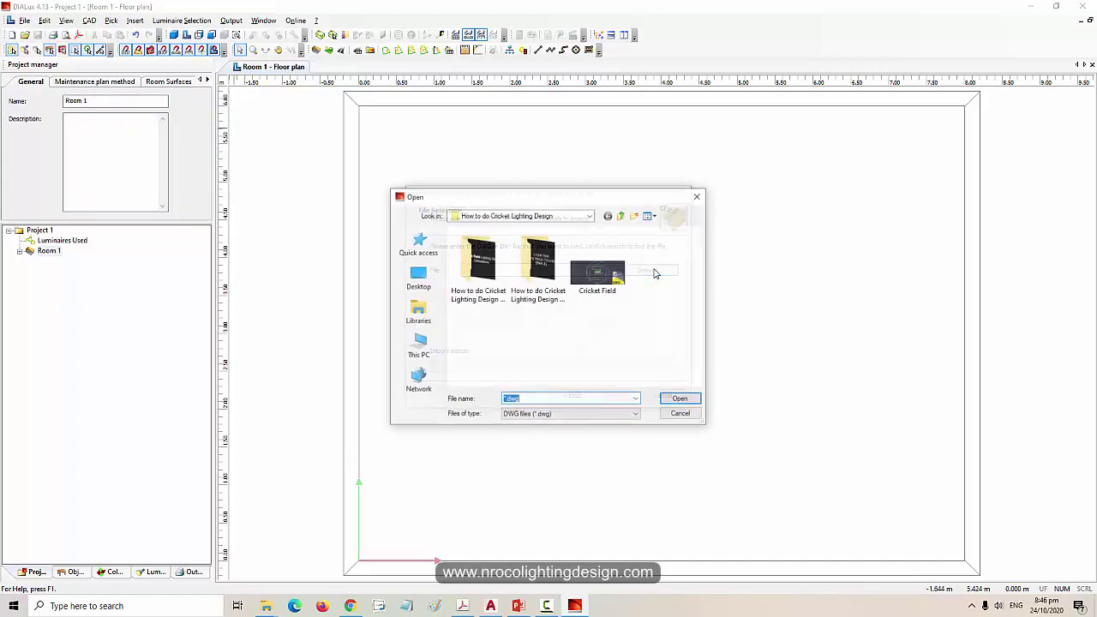
# Load the Olympic Swimming Pool DWG from the 491-Olympic-Swimming-Pool-Project folder within the desktop folder Olympic Swimming Pool.
pyautogui.click(590, 215)
pyautogui.scroll(-1, 595, 313)
pyautogui.scroll(3, 595, 313)
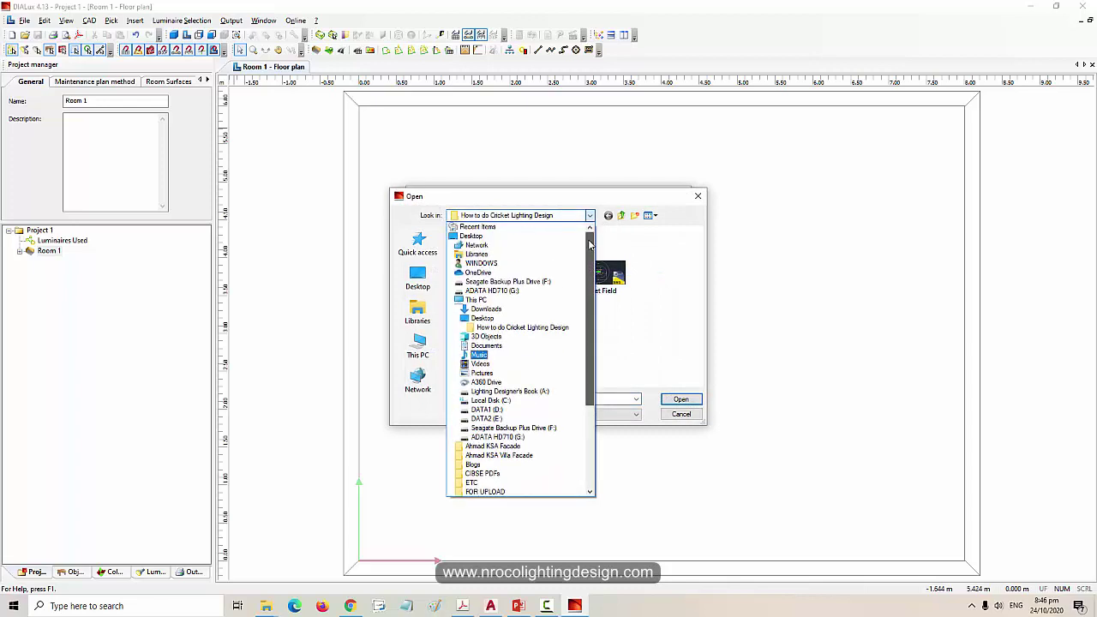
pyautogui.click(480, 237)
pyautogui.doubleClick(531, 310)
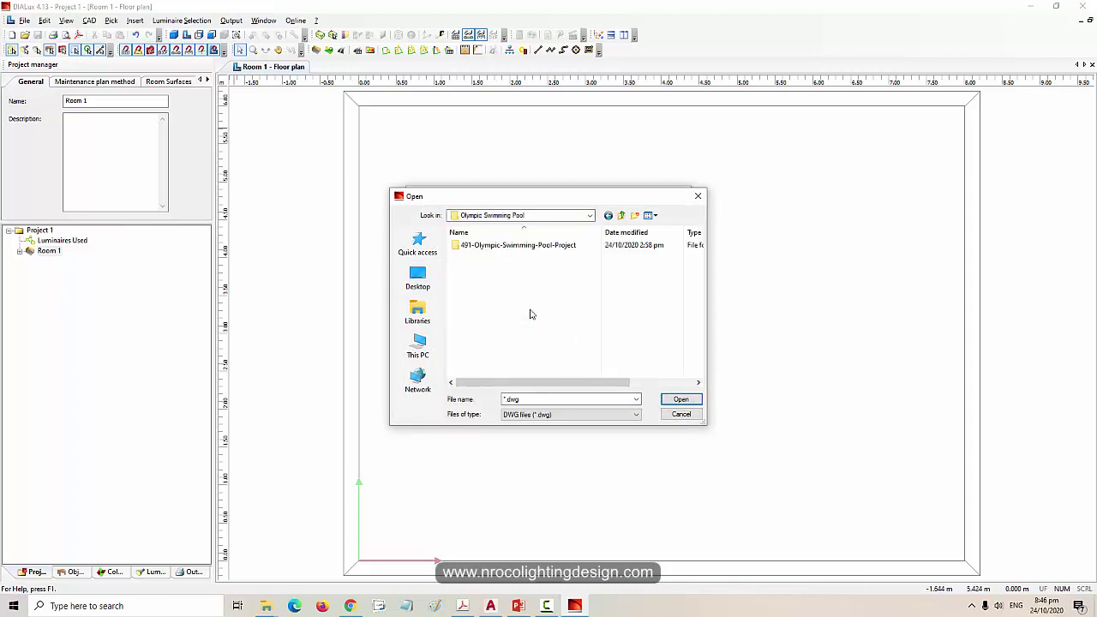
pyautogui.doubleClick(506, 249)
pyautogui.click(497, 246)
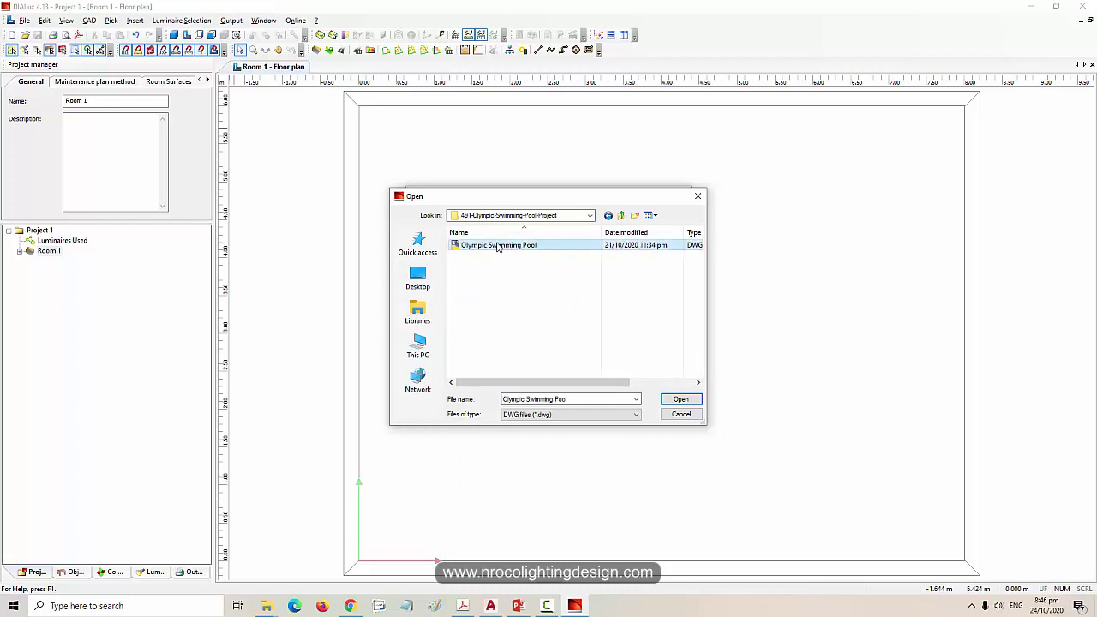
pyautogui.click(681, 399)
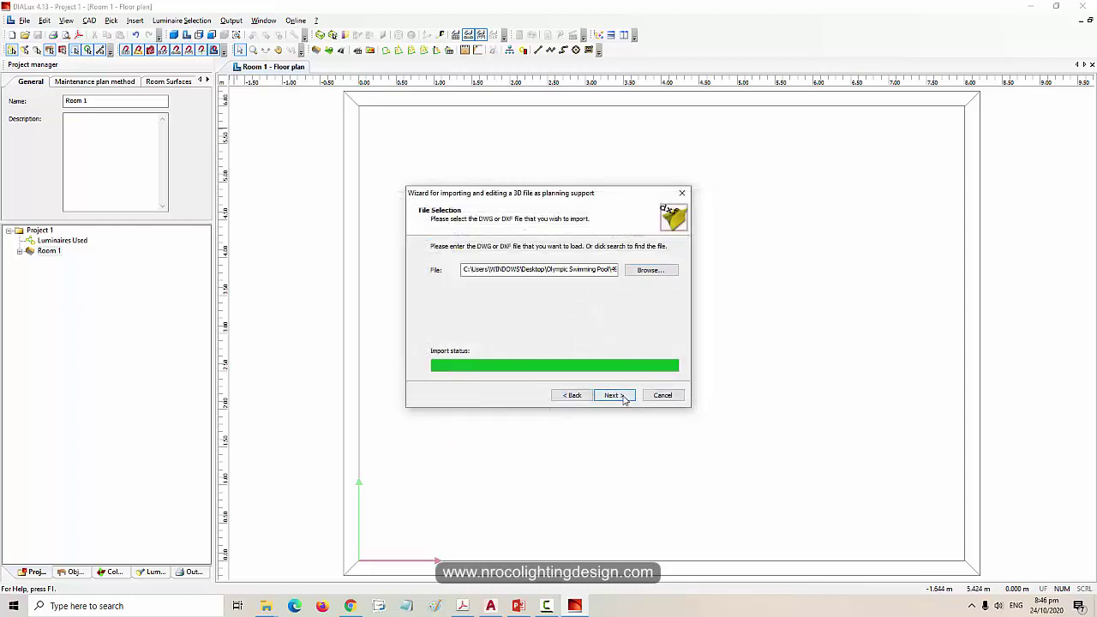
# Complete the CAD import with the preset units and planning origin.
pyautogui.click(617, 395)
pyautogui.click(614, 395)
pyautogui.click(614, 396)
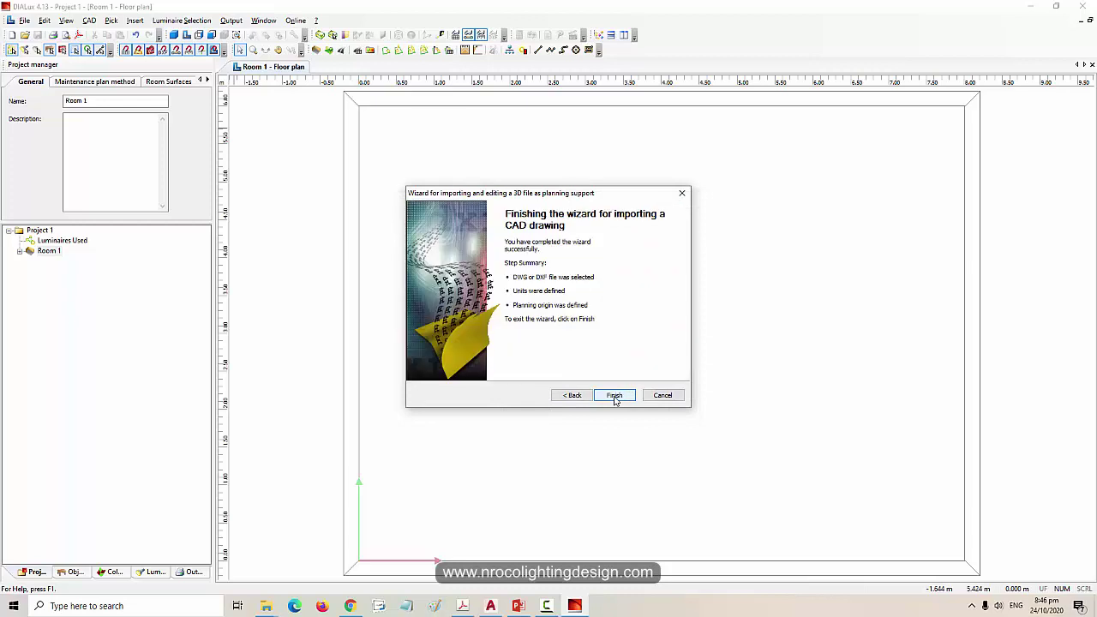
pyautogui.click(614, 396)
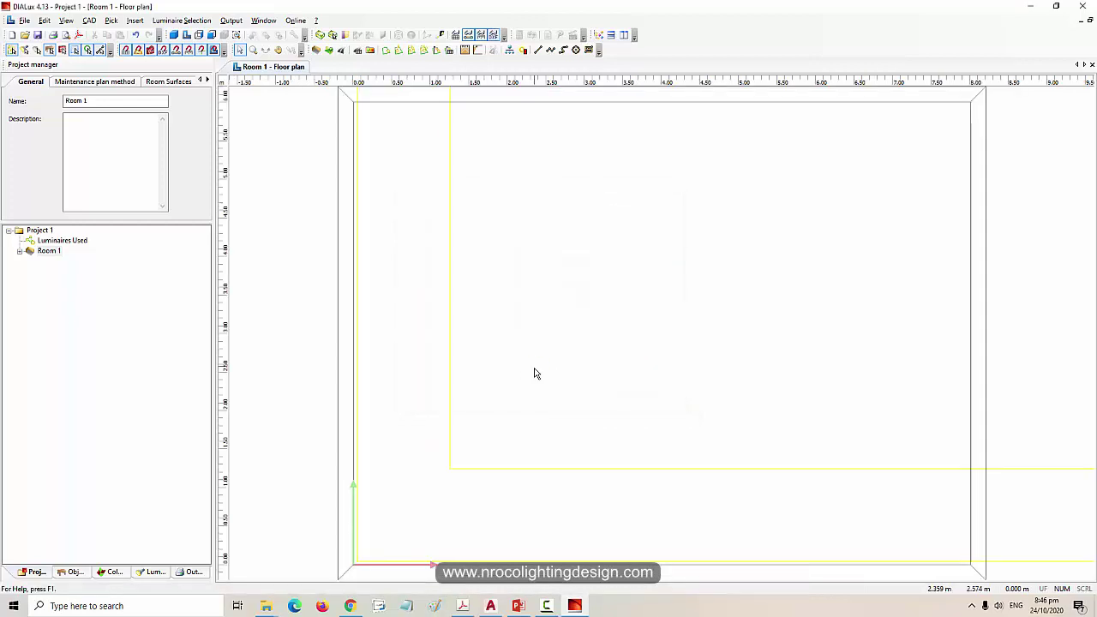
# Examine the imported floor plan, including the overall building layout, the spectator seating and the pool lanes.
pyautogui.scroll(-10, 539, 436)
pyautogui.moveTo(528, 372)
pyautogui.mouseDown(button='middle')
pyautogui.moveTo(629, 274)
pyautogui.moveTo(525, 320)
pyautogui.mouseUp(button='middle')
pyautogui.scroll(-1, 628, 275)
pyautogui.scroll(-2, 736, 225)
pyautogui.moveTo(888, 183); pyautogui.dragTo(734, 257, button='middle')
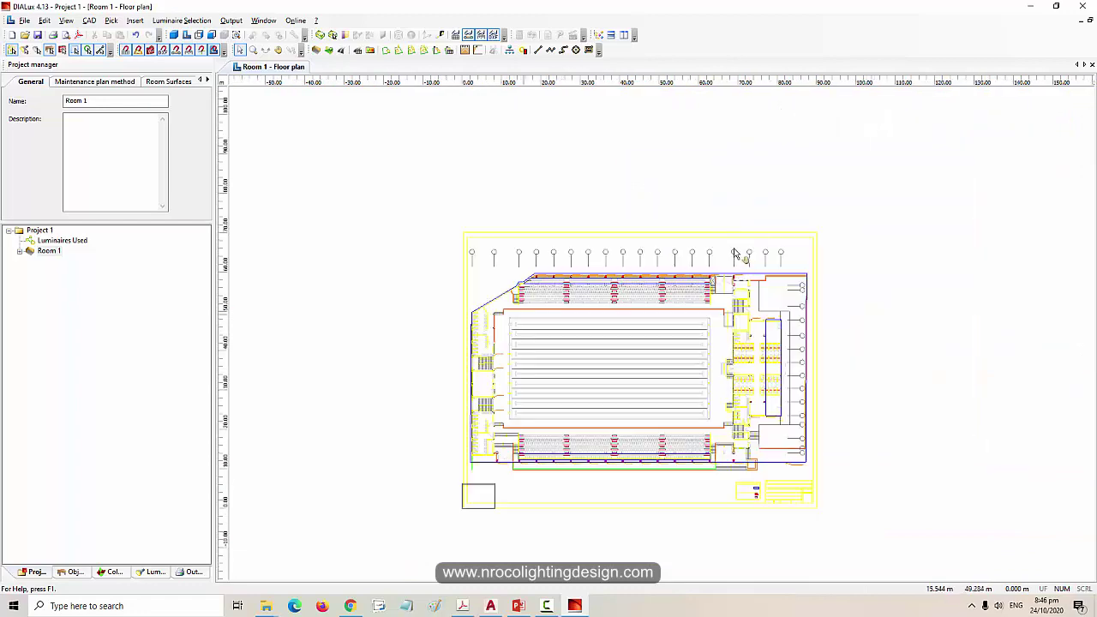
pyautogui.scroll(2, 562, 342)
pyautogui.moveTo(656, 268); pyautogui.dragTo(594, 291, button='middle')
pyautogui.moveTo(719, 190); pyautogui.dragTo(677, 200, button='middle')
pyautogui.scroll(2, 614, 259)
pyautogui.scroll(2, 440, 137)
pyautogui.moveTo(664, 245); pyautogui.dragTo(720, 154, button='middle')
pyautogui.moveTo(674, 199); pyautogui.dragTo(729, 154, button='middle')
pyautogui.moveTo(313, 158); pyautogui.dragTo(605, 171, button='middle')
pyautogui.scroll(-1, 591, 171)
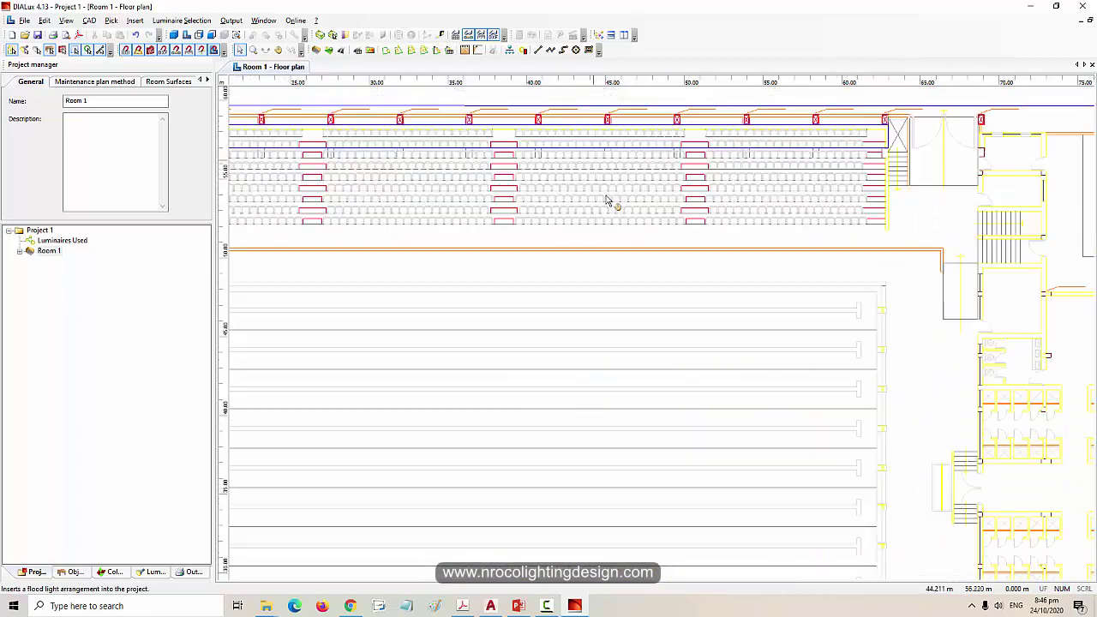
pyautogui.scroll(-1, 617, 196)
pyautogui.moveTo(514, 176); pyautogui.dragTo(622, 170, button='middle')
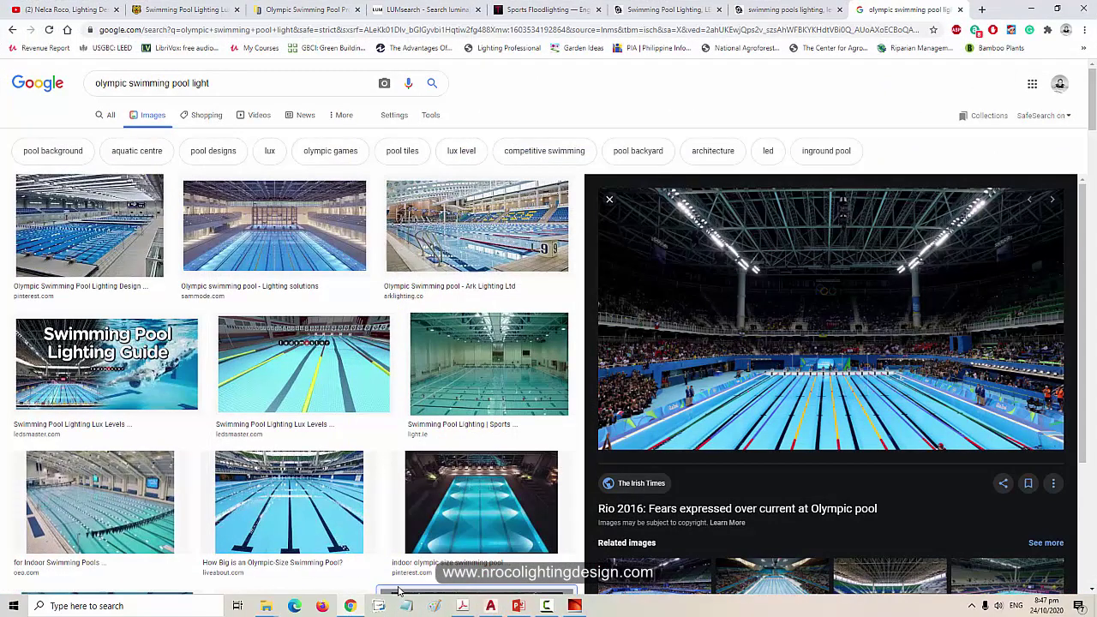
# Switch to Chrome and view the Olympic Swimming Pool Project page on dwgdownload.com down to its download link.
pyautogui.click(349, 606)
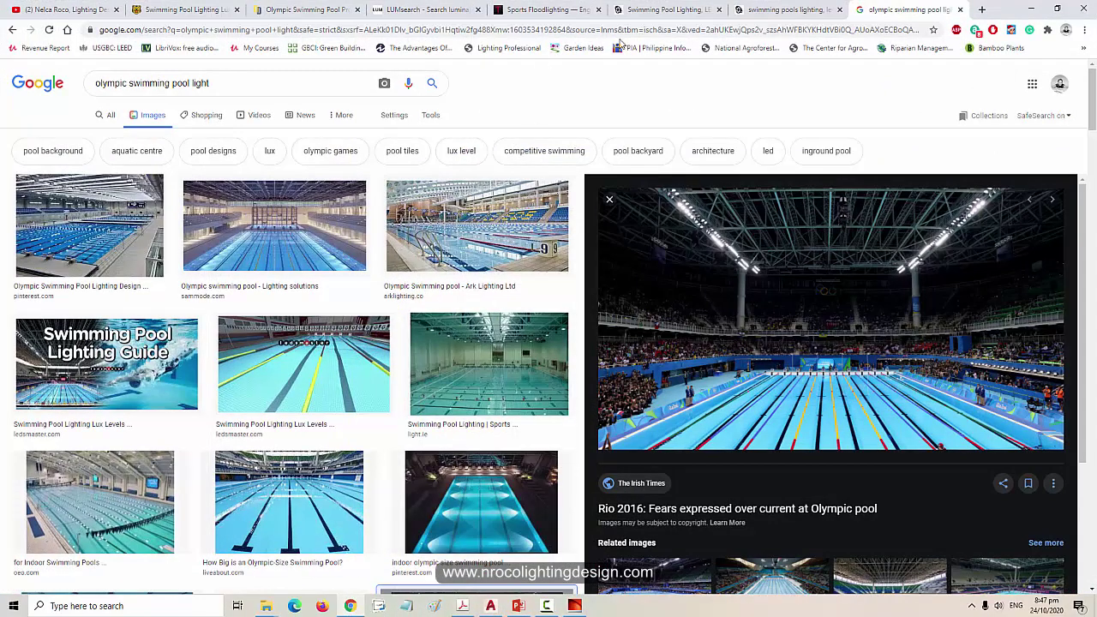
pyautogui.click(295, 9)
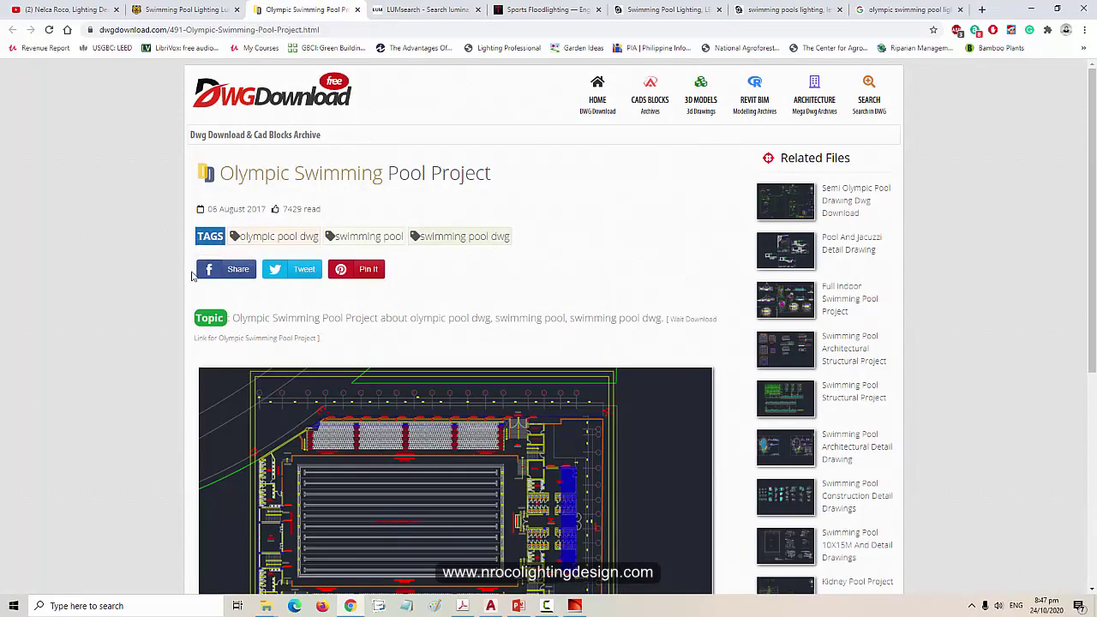
pyautogui.scroll(-4, 358, 184)
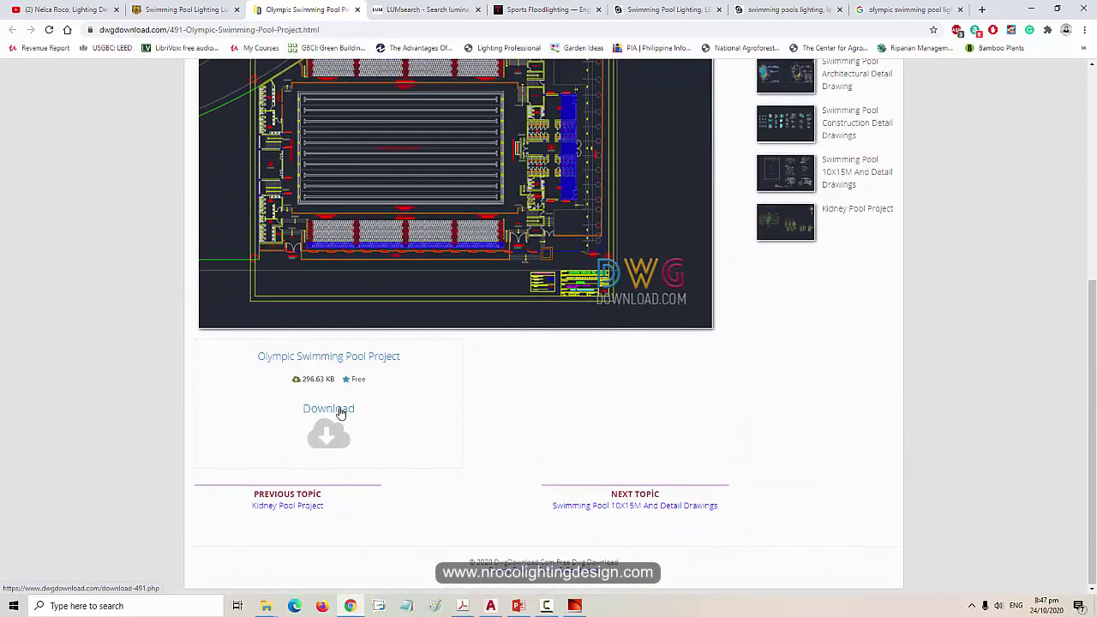
pyautogui.click(328, 408)
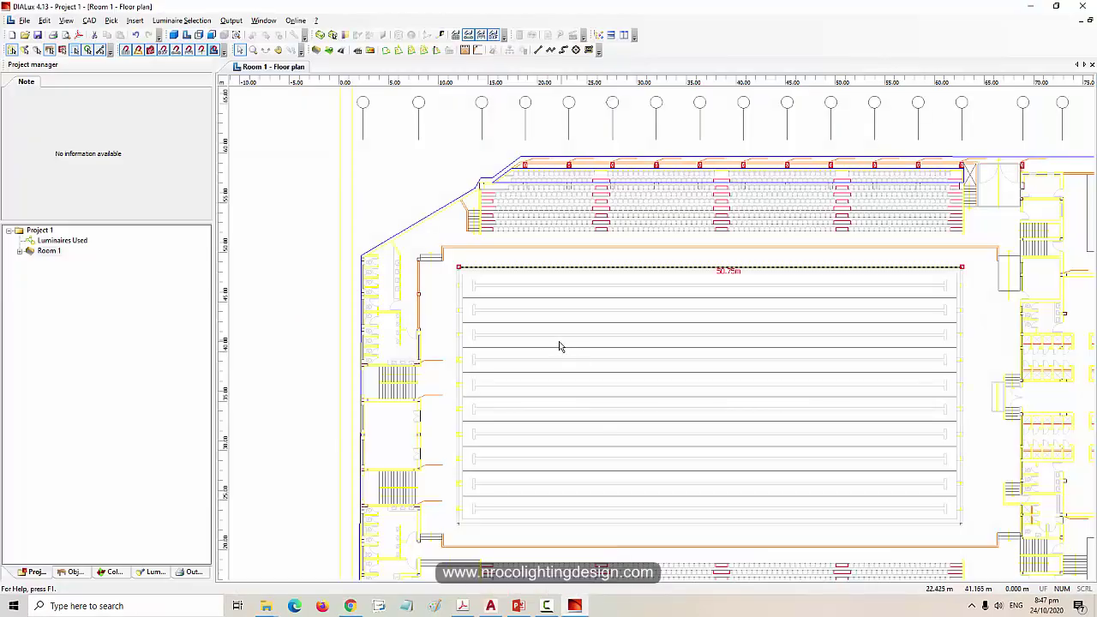
# Return to DIALux and open the geometry of Room 1 for editing.
pyautogui.scroll(-4, 558, 346)
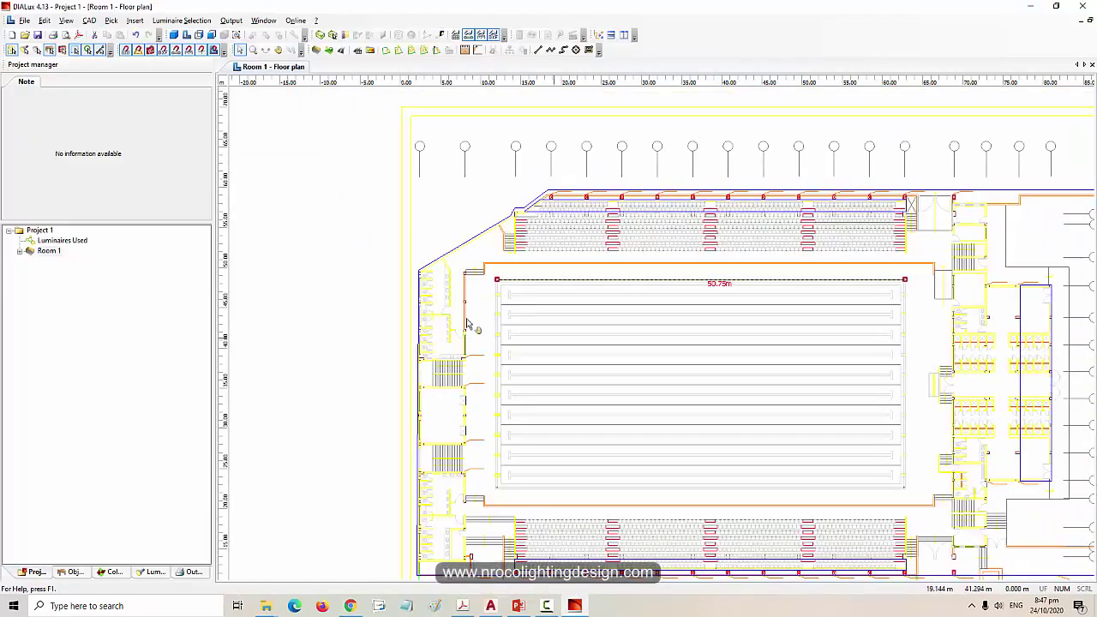
pyautogui.click(49, 250)
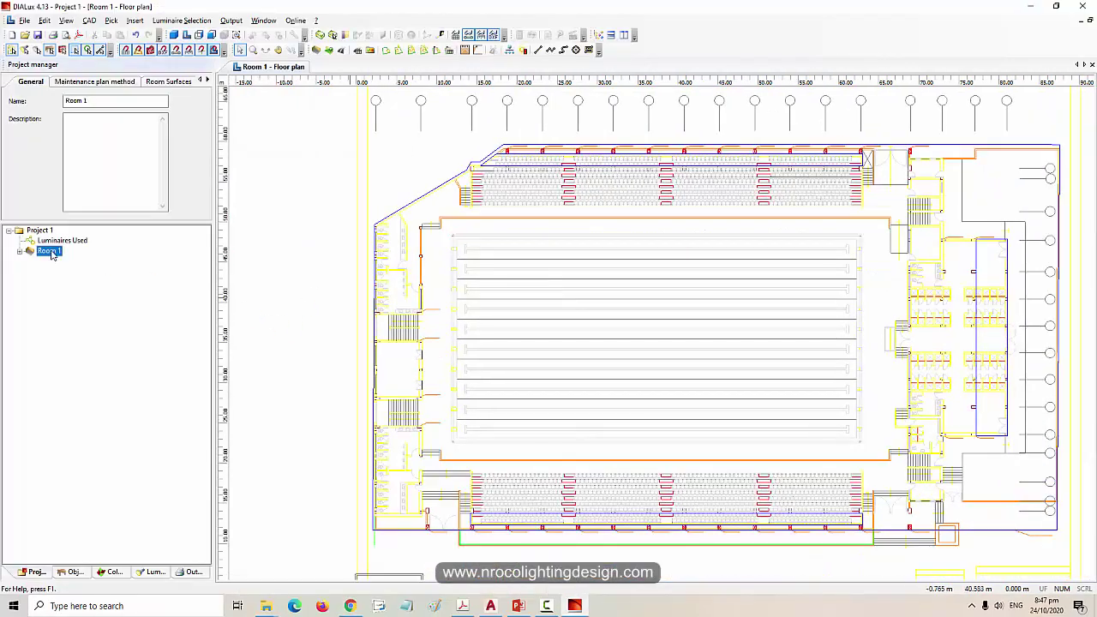
pyautogui.rightClick(50, 251)
pyautogui.click(96, 272)
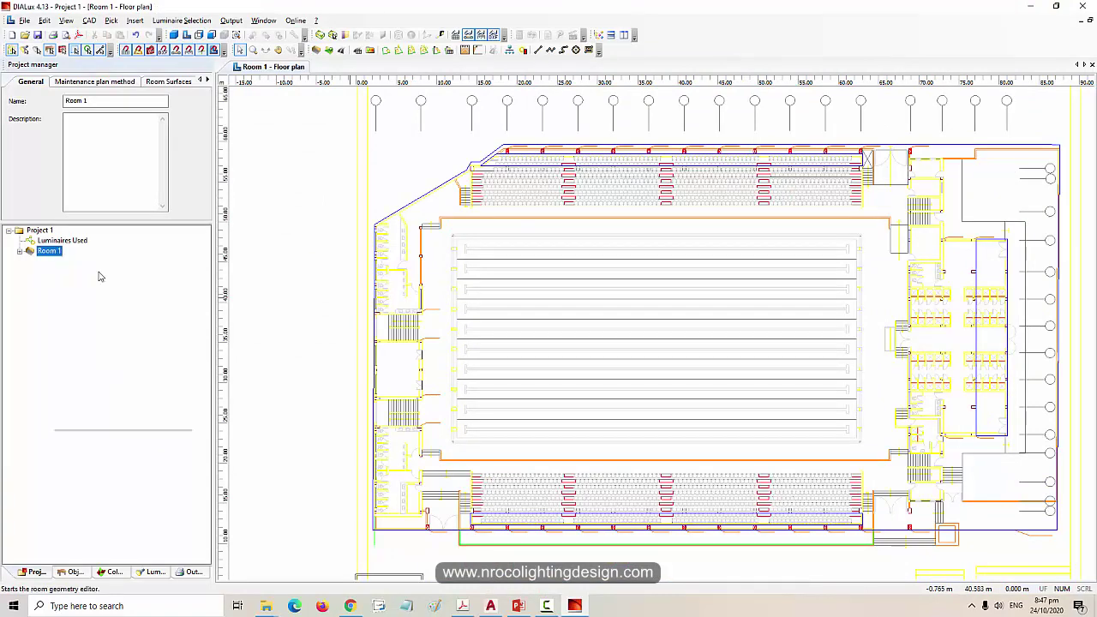
# Move room corner 3 to about (68.37, 58.88), corner 2 to about (68.49, 15.90) and corner 4 to about (17.62, 58.46).
pyautogui.scroll(-3, 462, 316)
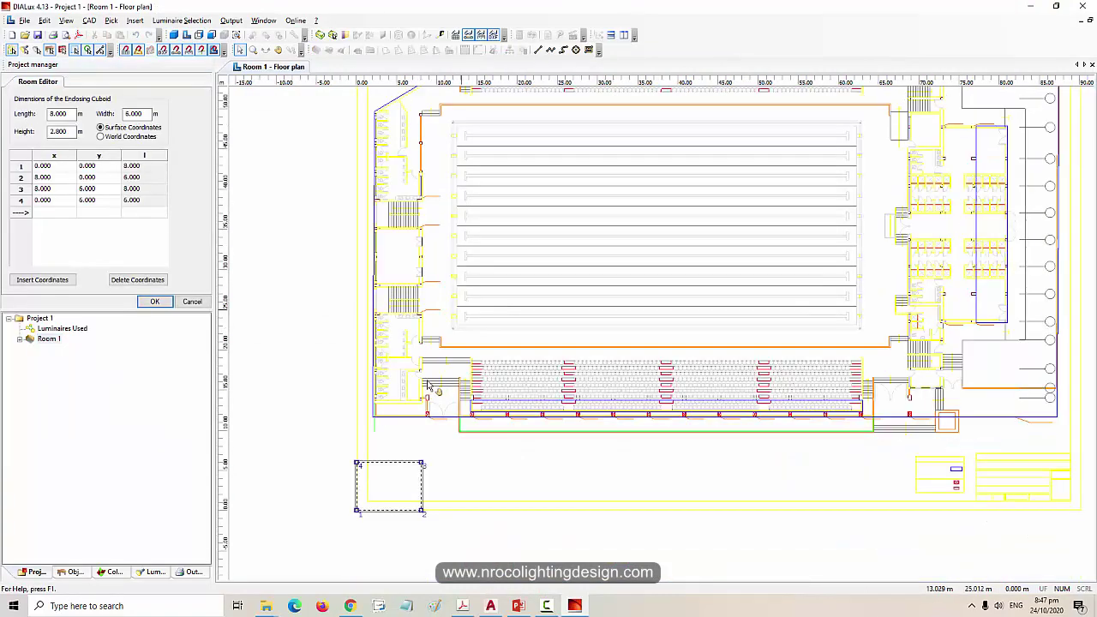
pyautogui.scroll(-1, 432, 395)
pyautogui.moveTo(469, 410); pyautogui.dragTo(459, 455, button='middle')
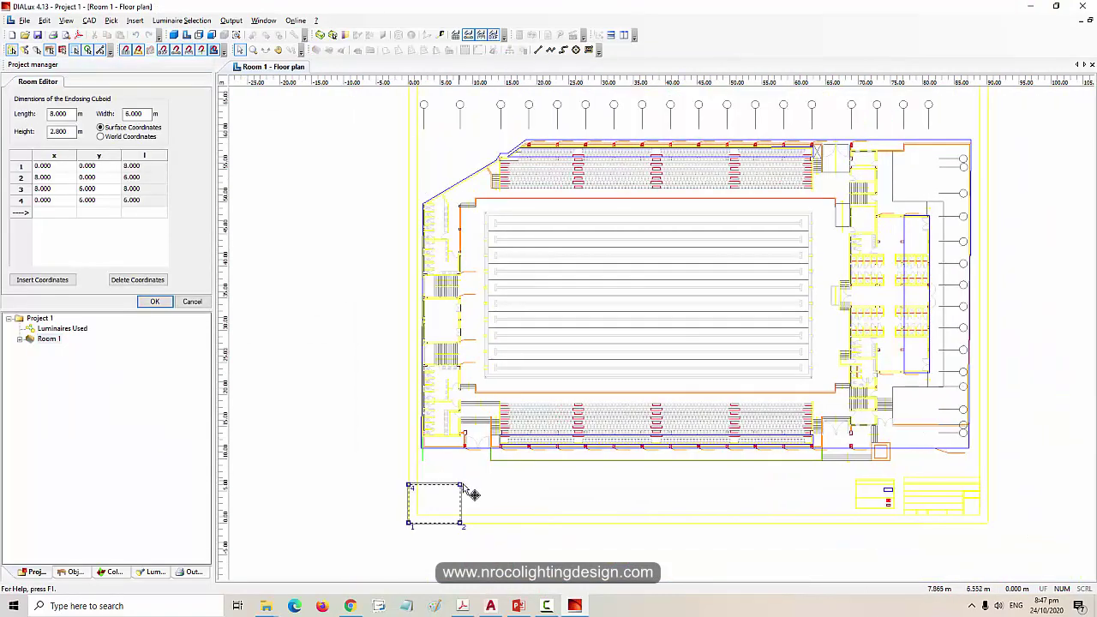
pyautogui.moveTo(839, 207); pyautogui.dragTo(847, 145)
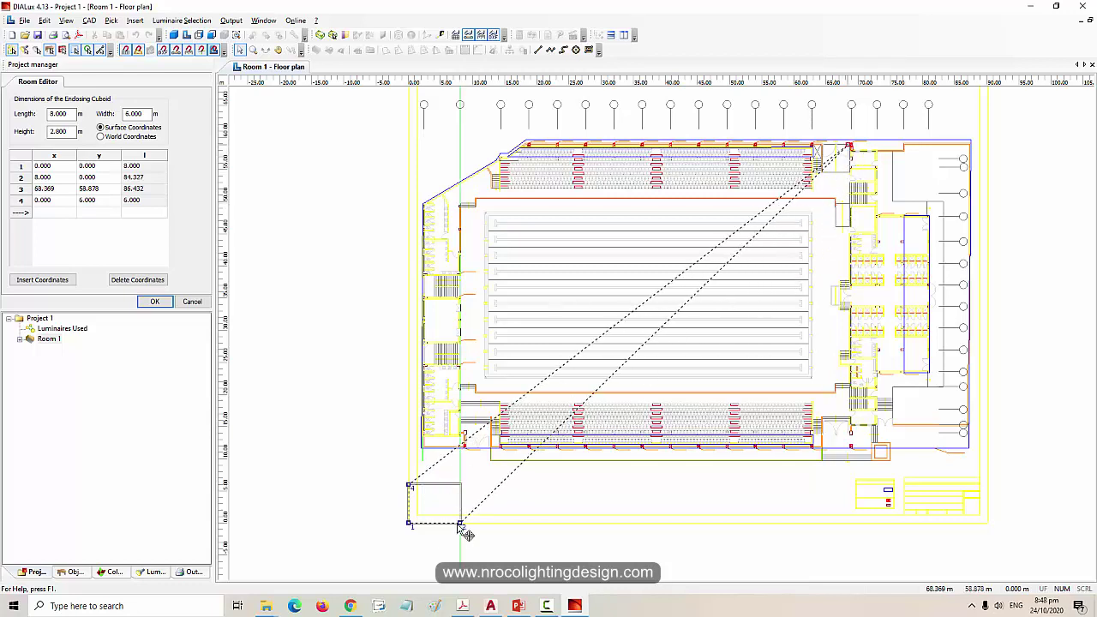
pyautogui.moveTo(462, 526); pyautogui.dragTo(849, 421)
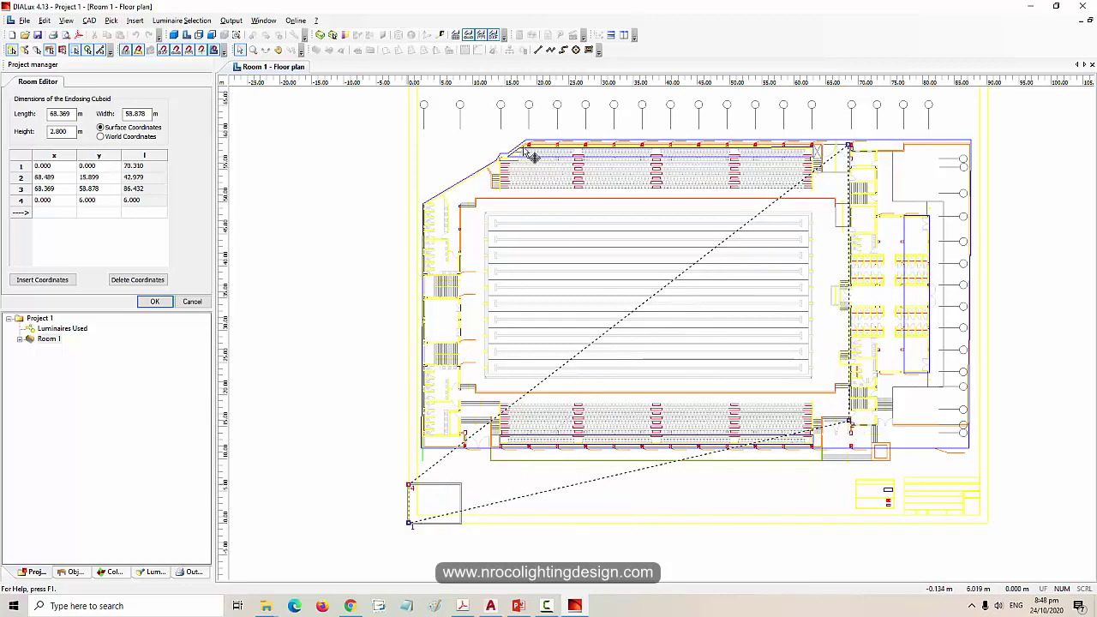
pyautogui.moveTo(409, 484); pyautogui.dragTo(522, 147)
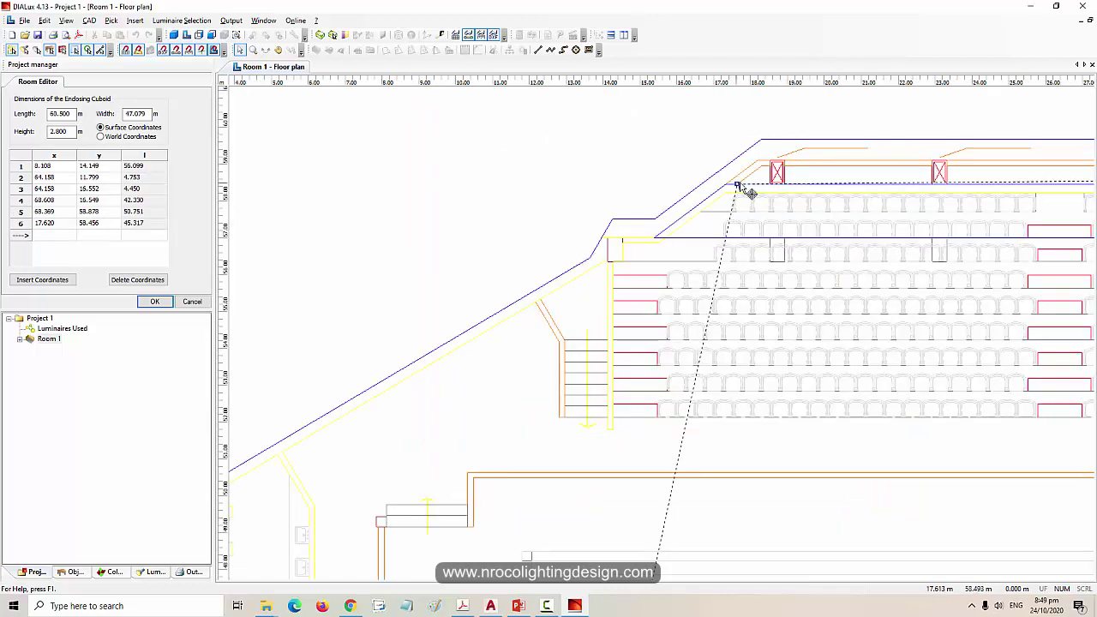
# Move room corner 6 to about (18.29, 58.95), and insert a point after it at about (15.48, 56.85) along the sloping wall.
pyautogui.moveTo(763, 167); pyautogui.dragTo(762, 167)
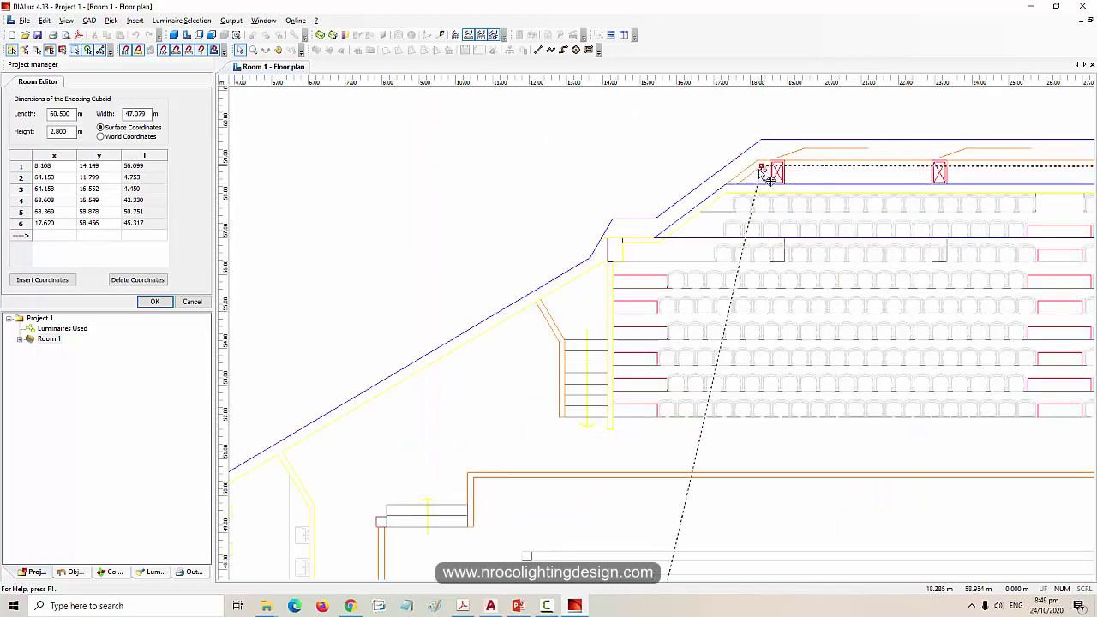
pyautogui.moveTo(727, 245); pyautogui.dragTo(685, 209, button='middle')
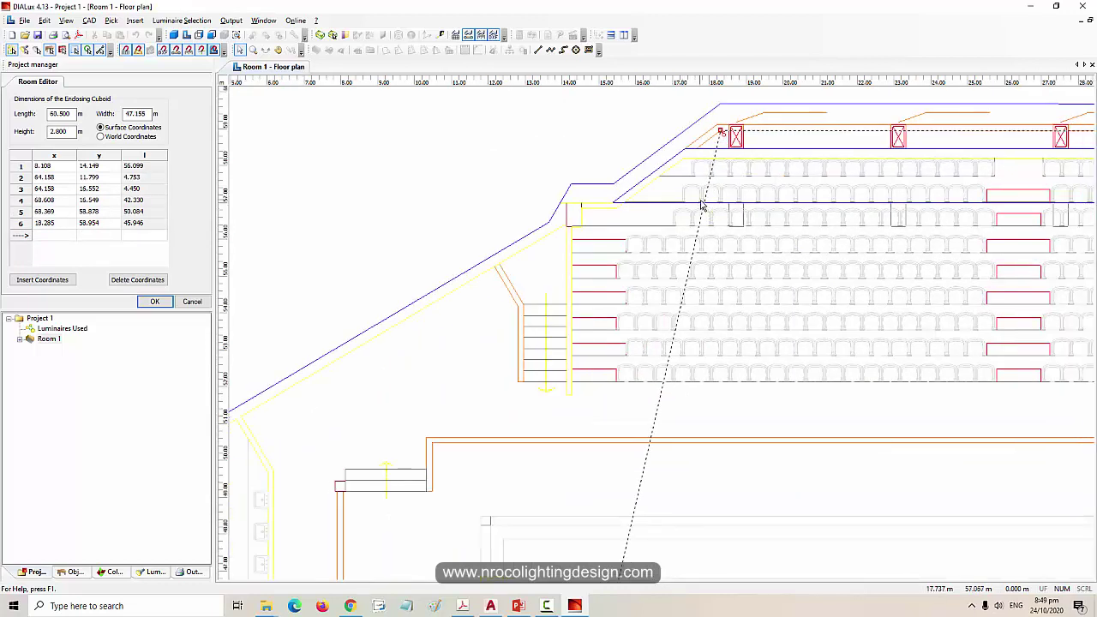
pyautogui.rightClick(701, 205)
pyautogui.click(705, 210)
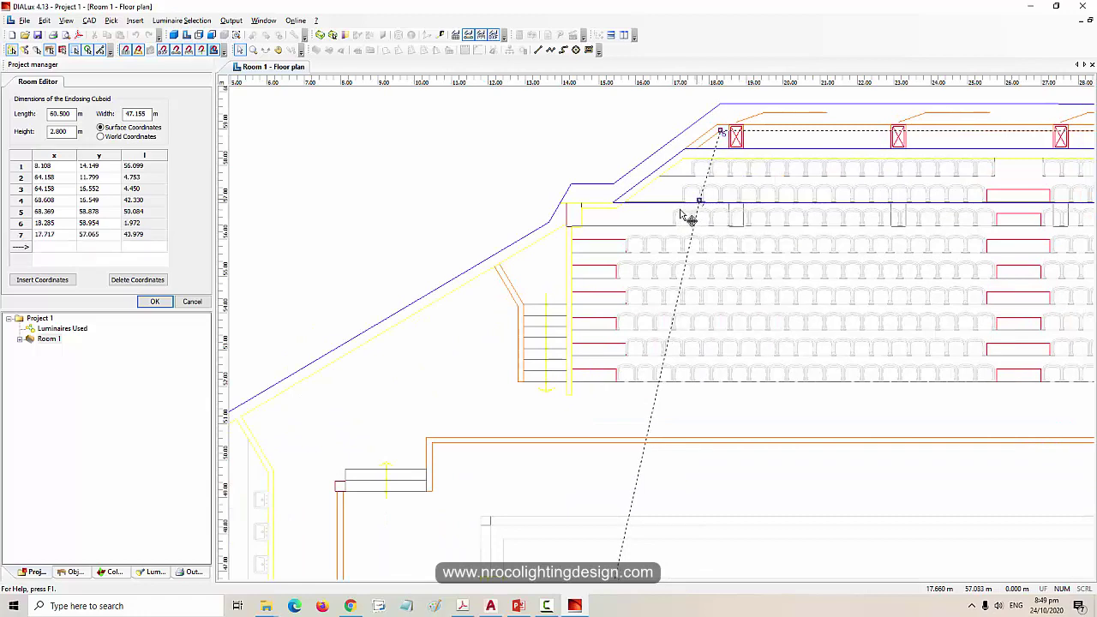
pyautogui.moveTo(632, 219); pyautogui.dragTo(627, 219)
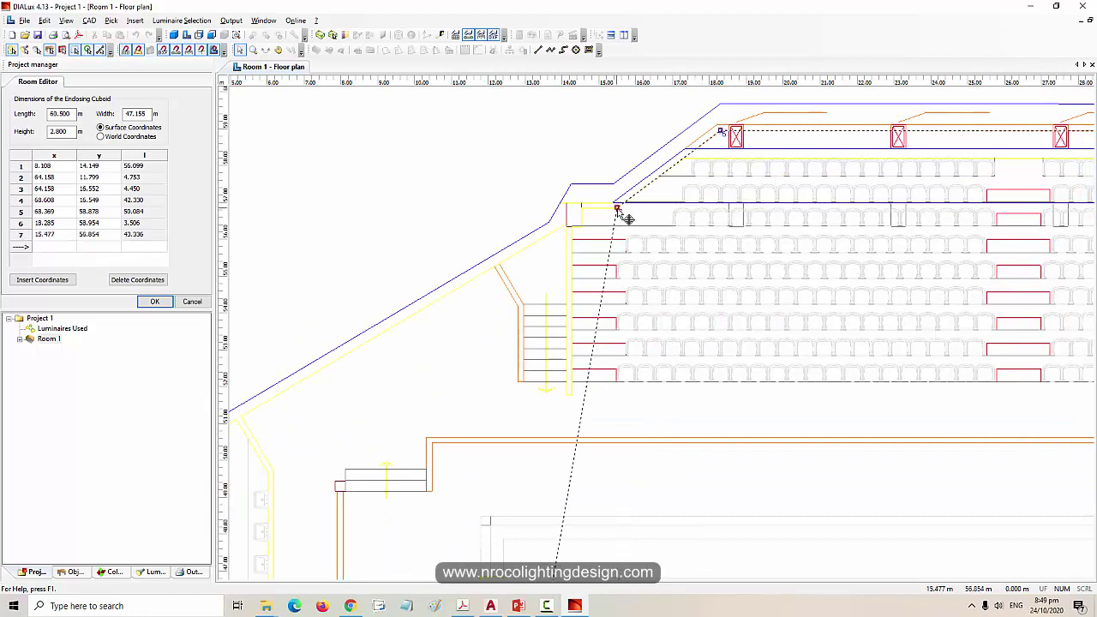
# Insert another room point after corner 7 and move it to the wall corner at about (14.51, 56.85).
pyautogui.scroll(1, 610, 218)
pyautogui.rightClick(588, 202)
pyautogui.click(601, 204)
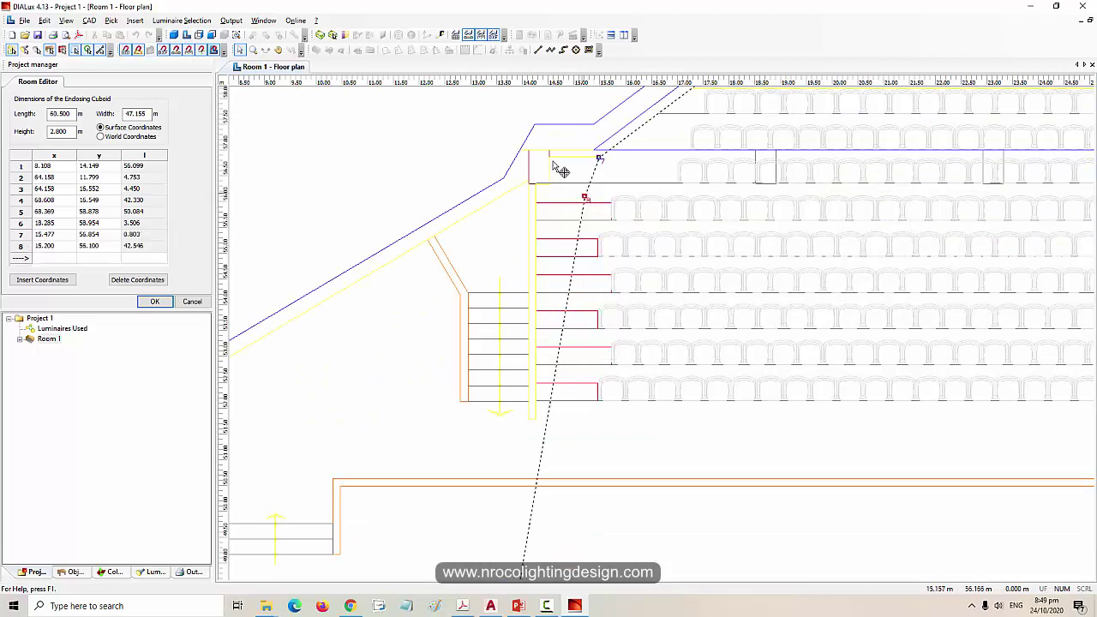
pyautogui.moveTo(552, 162); pyautogui.dragTo(551, 160)
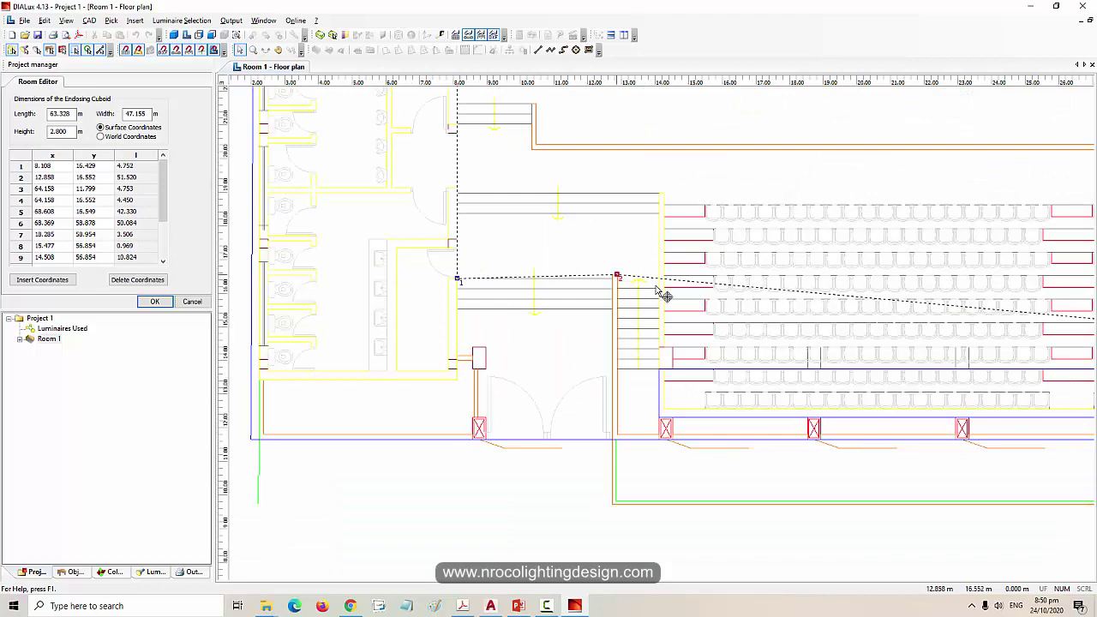
# Insert a room point after corner 2 at about (12.86, 11.80) beside the lower stand's stairs, and align corner 1 to y 16.552.
pyautogui.rightClick(657, 289)
pyautogui.click(672, 292)
pyautogui.moveTo(647, 380); pyautogui.dragTo(616, 434)
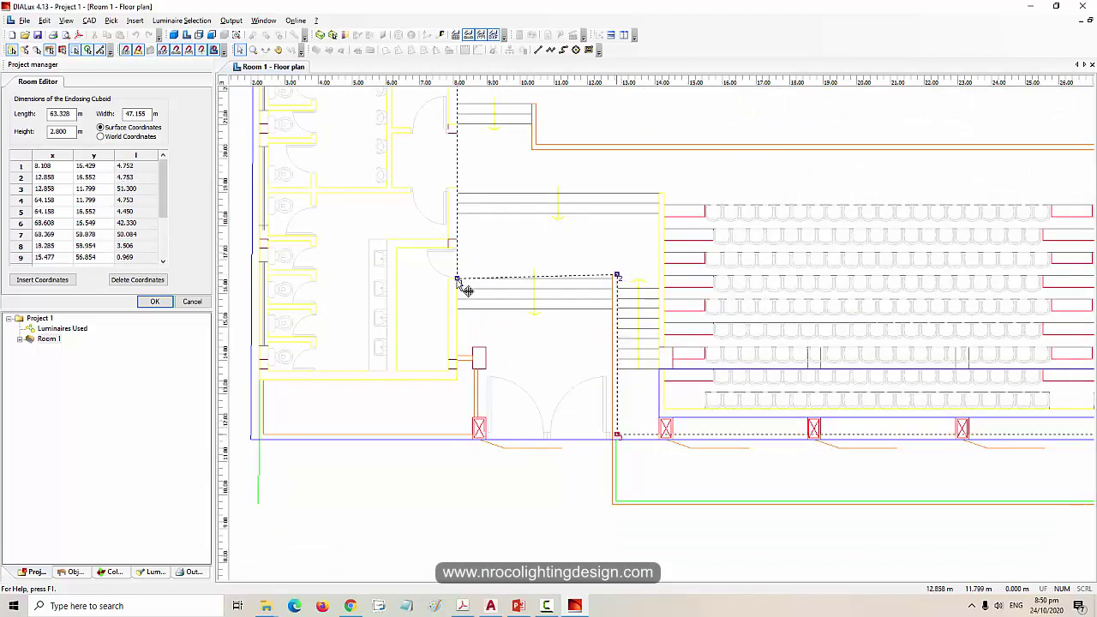
pyautogui.scroll(-3, 514, 282)
pyautogui.moveTo(648, 146); pyautogui.dragTo(511, 325, button='middle')
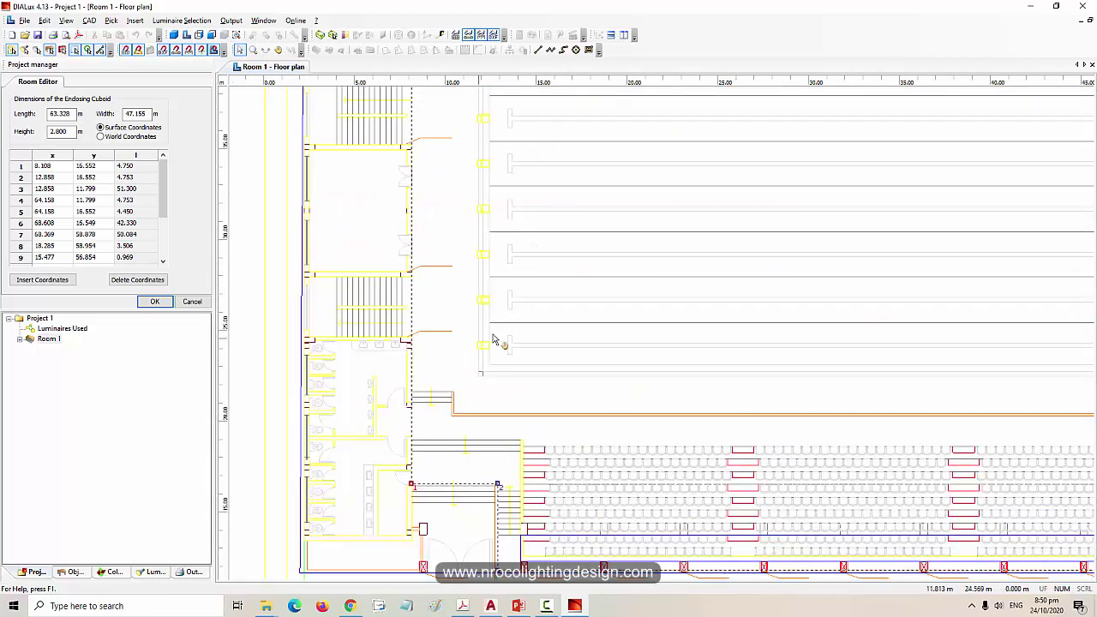
pyautogui.scroll(-4, 555, 292)
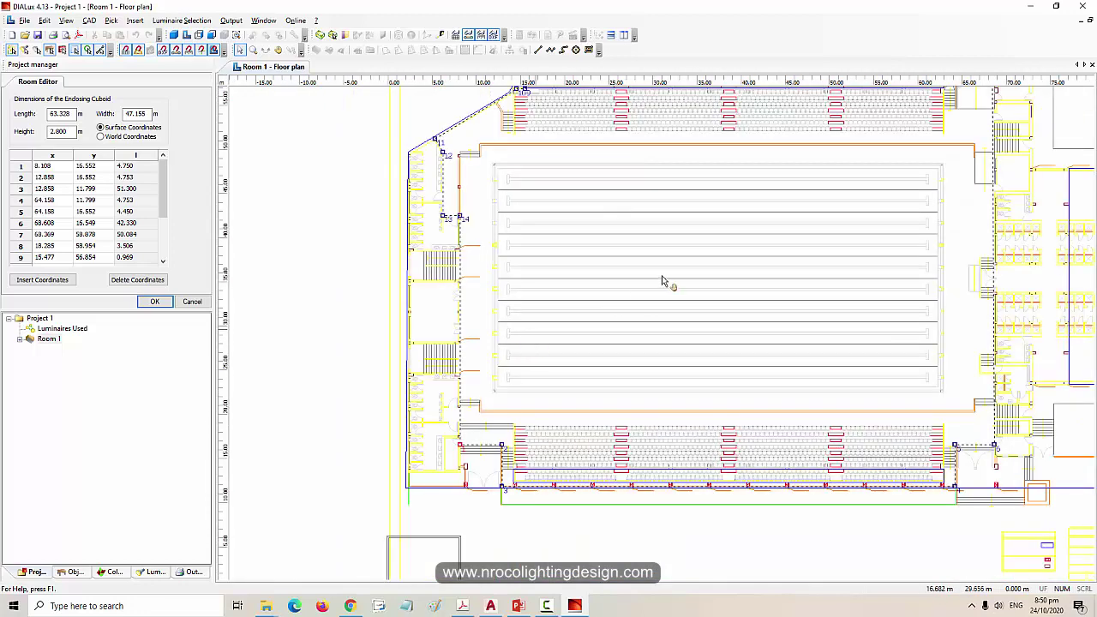
# Change the height of the room's enclosing cuboid and accept the edited room outline.
pyautogui.moveTo(682, 279); pyautogui.dragTo(652, 296, button='middle')
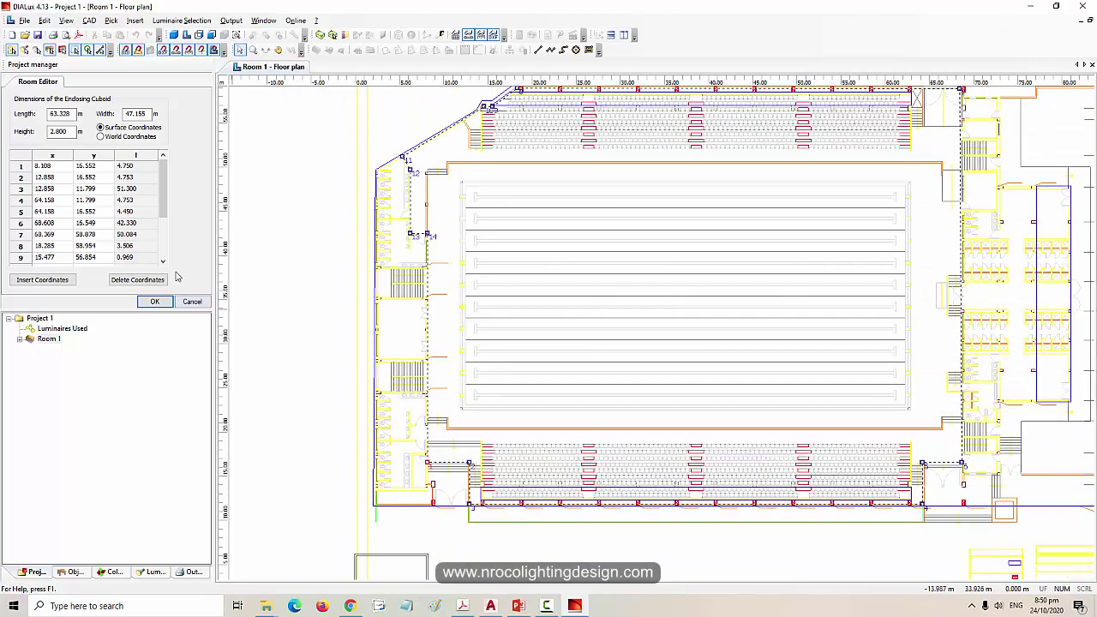
pyautogui.moveTo(316, 249); pyautogui.dragTo(281, 275, button='middle')
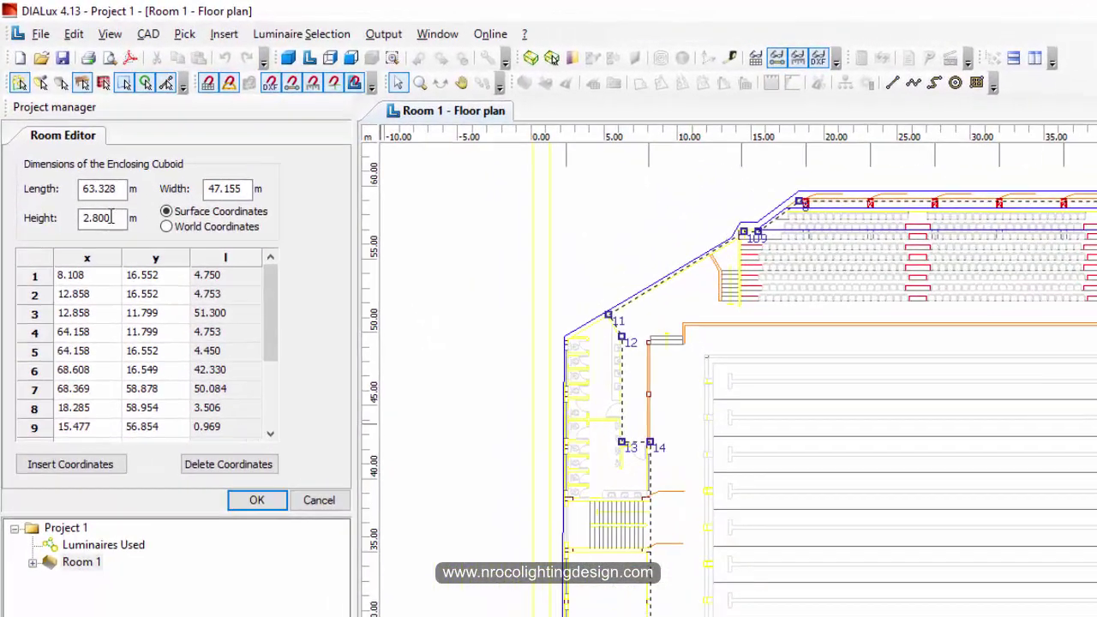
pyautogui.moveTo(113, 218); pyautogui.dragTo(72, 224)
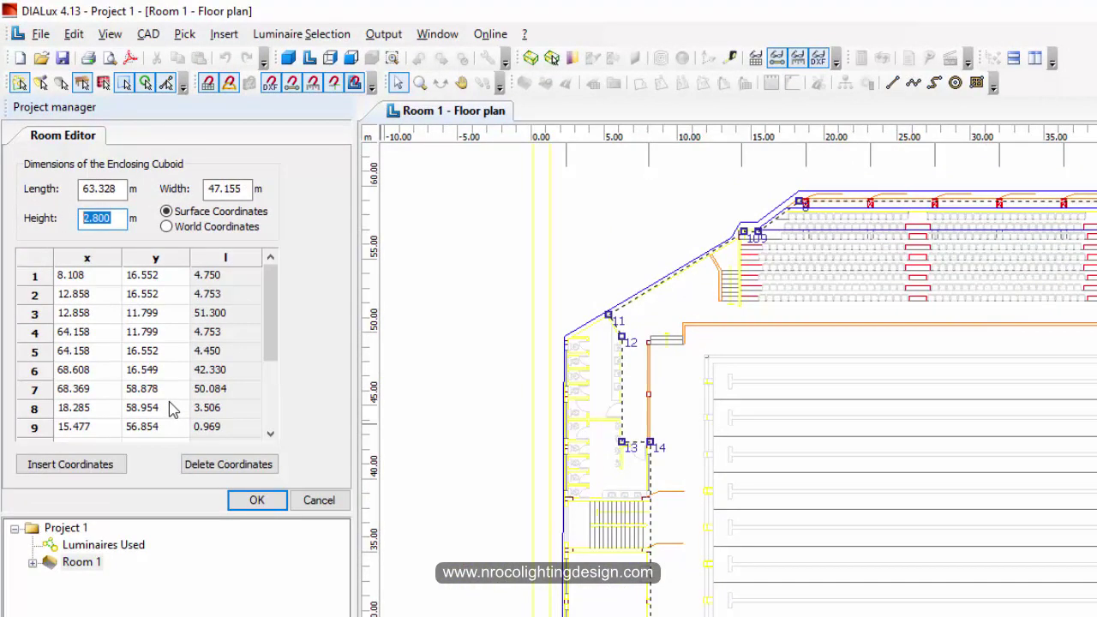
pyautogui.press('Return')
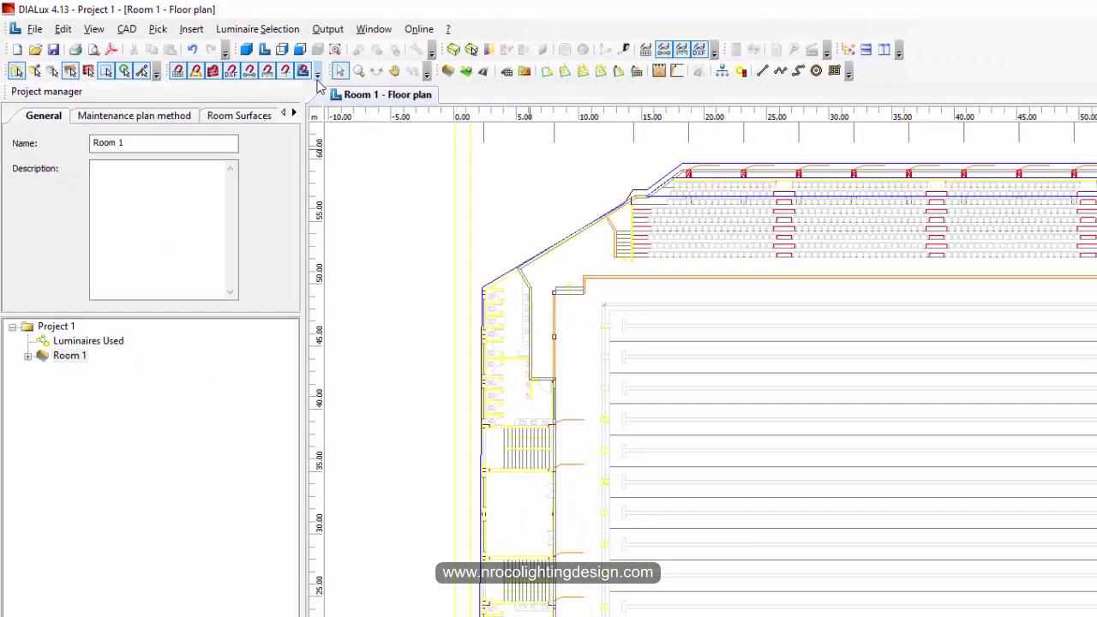
# Examine the room's walls and ceiling by rotating the 3D view, and compare the sloping wall corner with the floor plan.
pyautogui.click(245, 49)
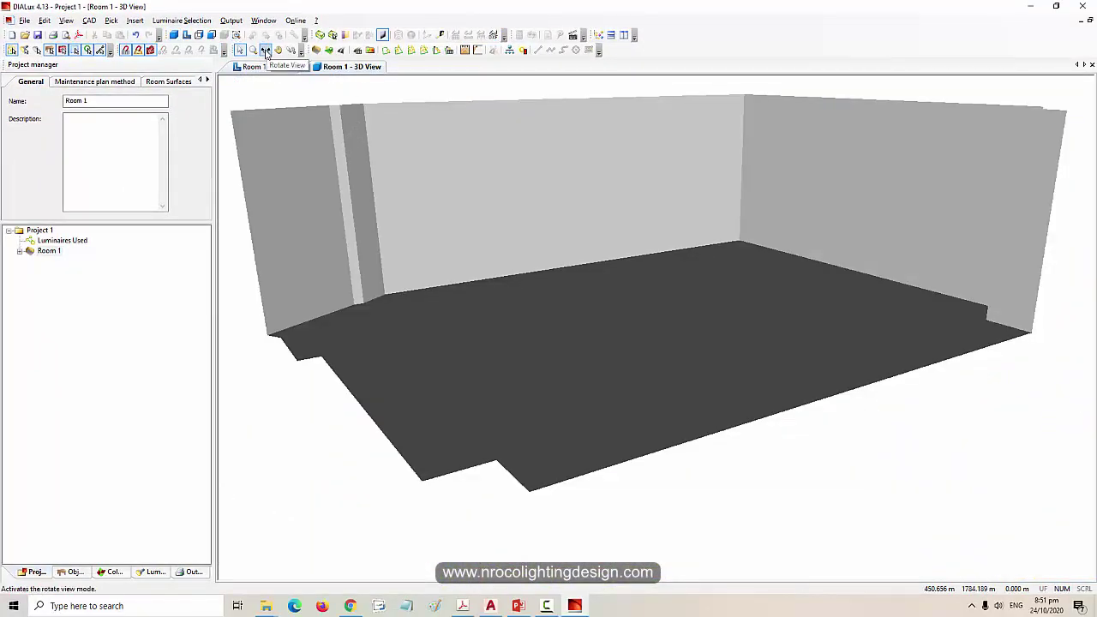
pyautogui.click(265, 50)
pyautogui.moveTo(281, 104); pyautogui.dragTo(411, 306)
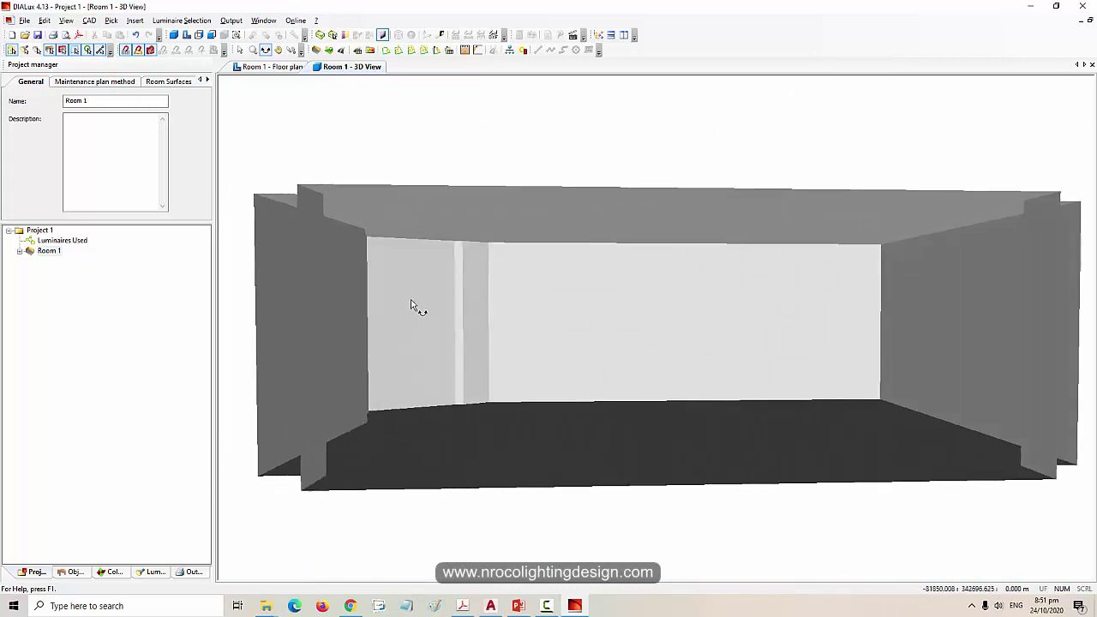
pyautogui.click(271, 67)
pyautogui.moveTo(449, 197); pyautogui.dragTo(419, 240)
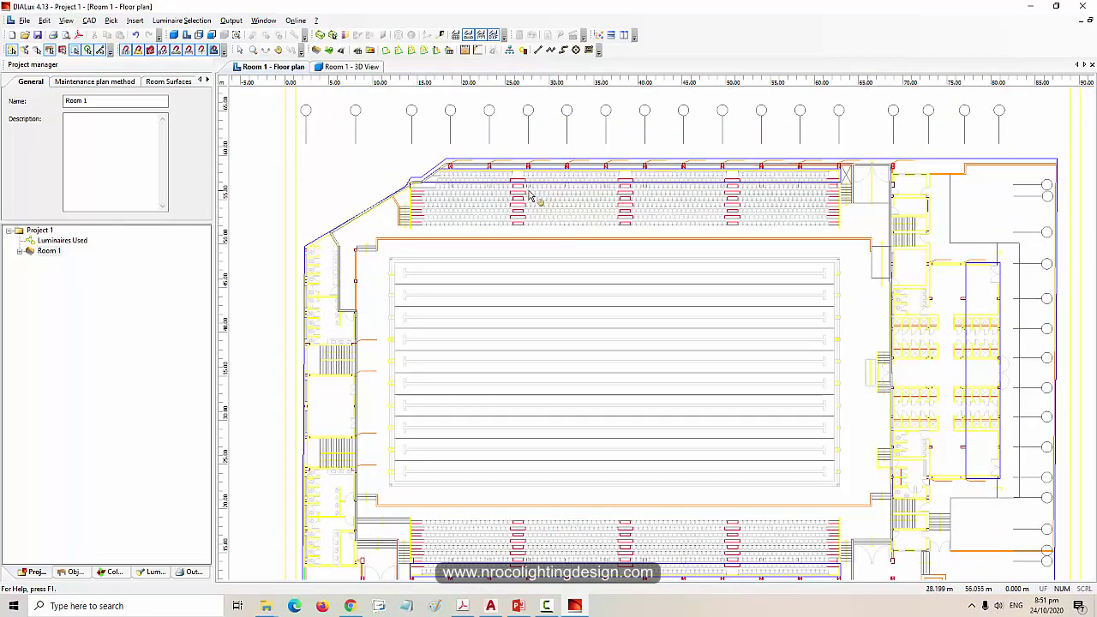
pyautogui.scroll(3, 415, 204)
pyautogui.moveTo(399, 185); pyautogui.dragTo(642, 291, button='middle')
pyautogui.scroll(3, 524, 229)
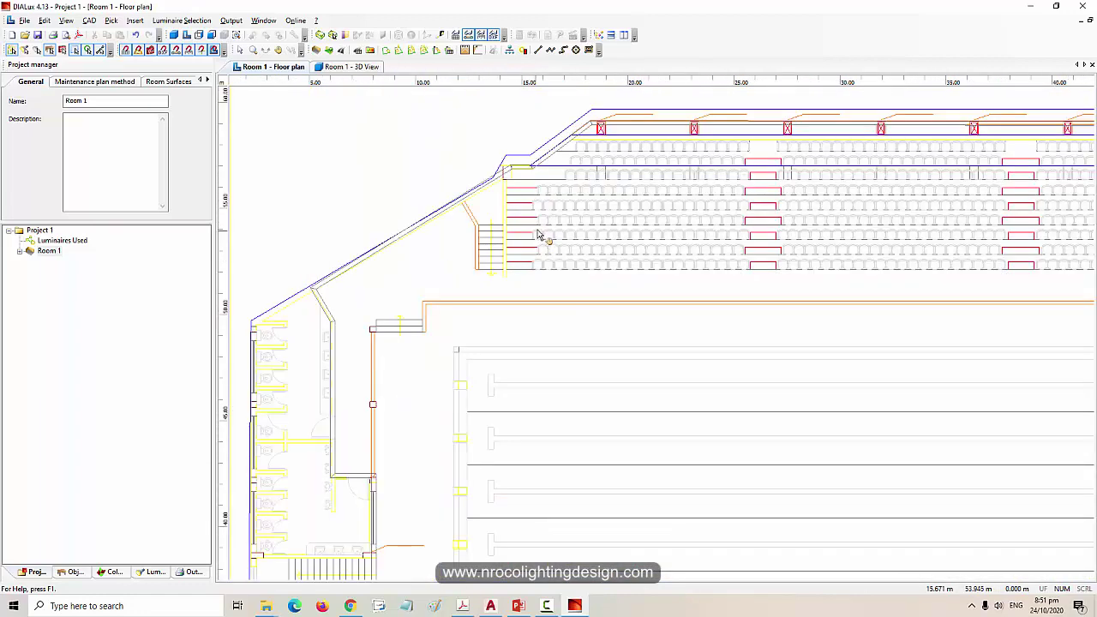
pyautogui.moveTo(587, 264); pyautogui.dragTo(628, 293, button='middle')
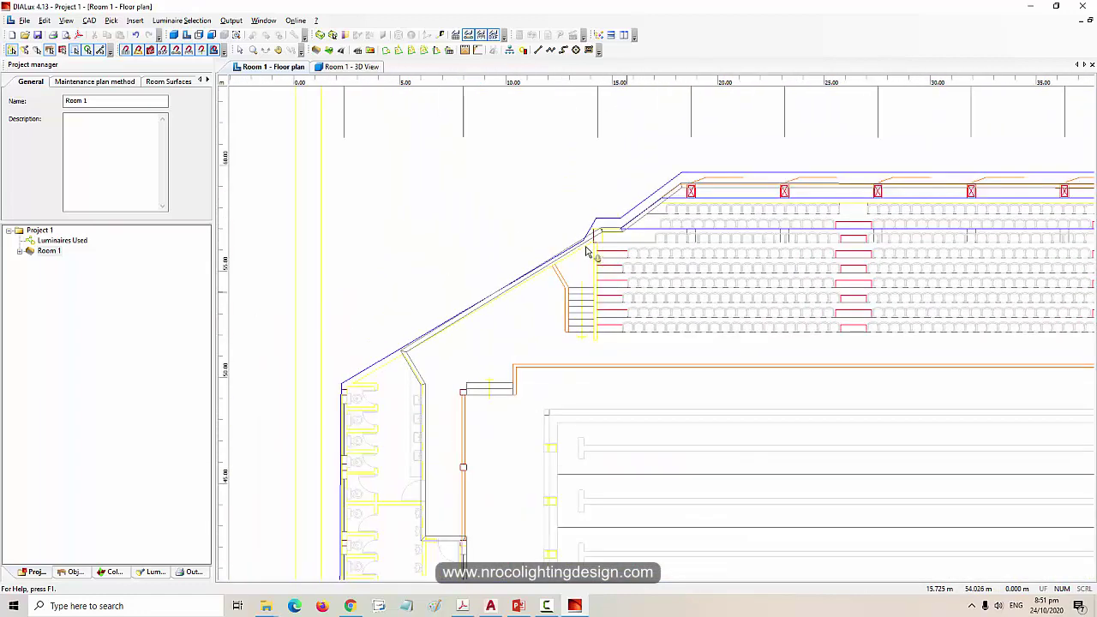
pyautogui.moveTo(328, 164); pyautogui.dragTo(421, 176)
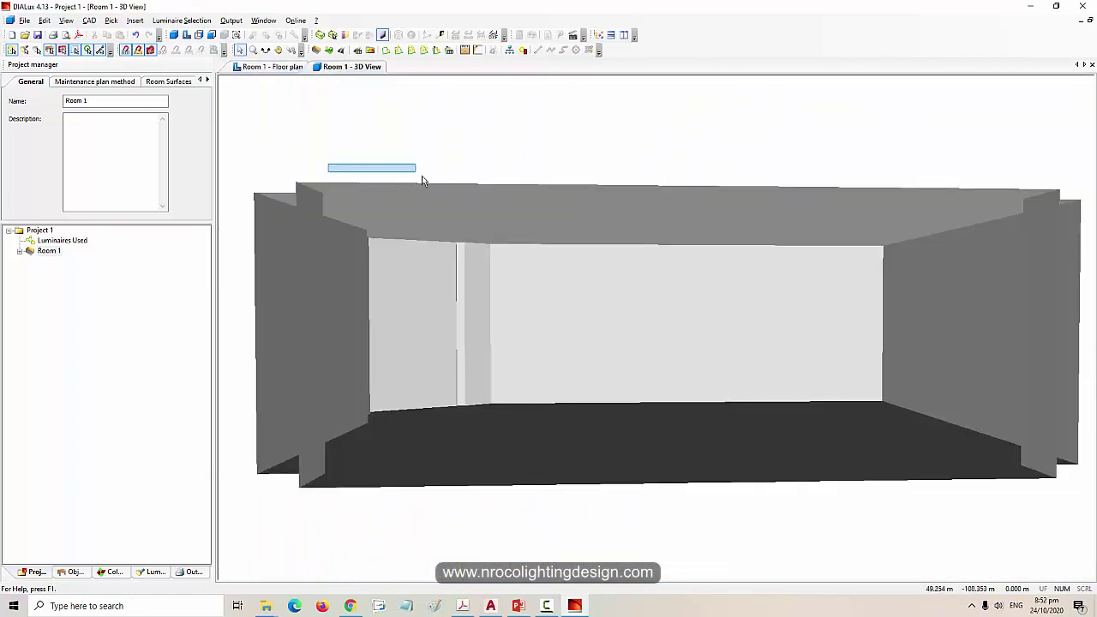
pyautogui.click(265, 50)
pyautogui.moveTo(309, 140); pyautogui.dragTo(597, 392)
# Insert a rectangular 5 by 5 m calculation grid over the pool lanes on the floor plan, at about (27.5, 39.3).
pyautogui.click(271, 67)
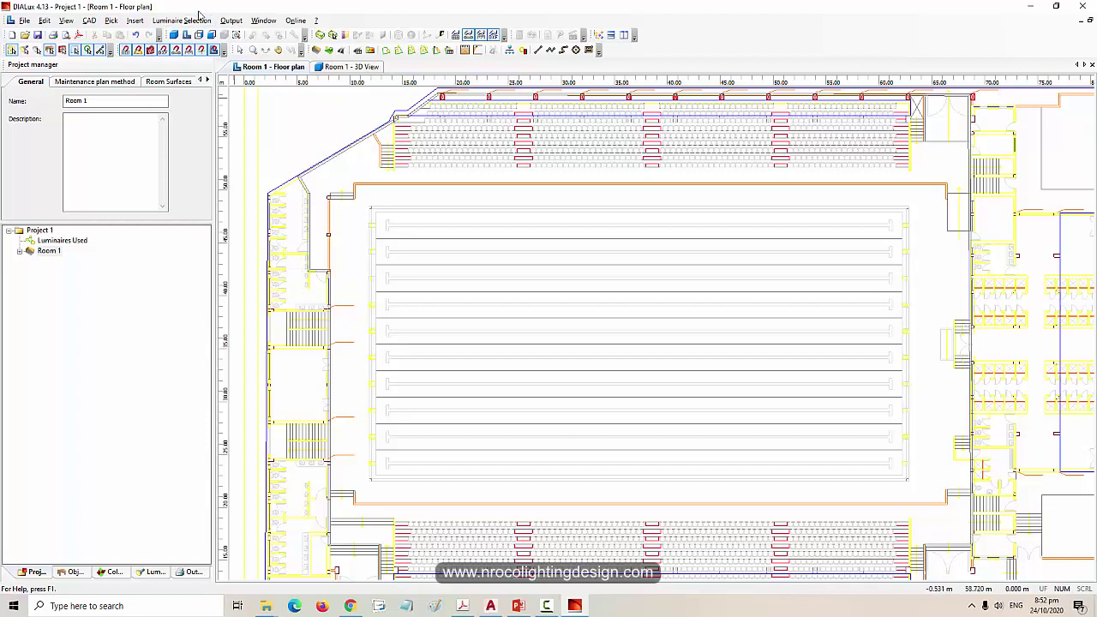
pyautogui.click(74, 572)
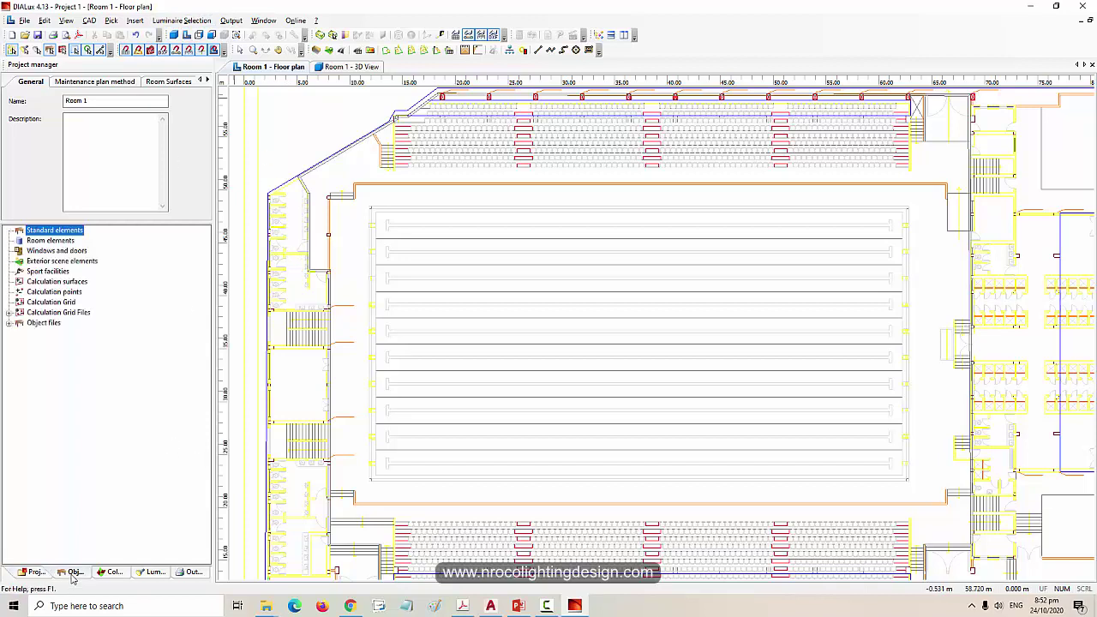
pyautogui.click(50, 304)
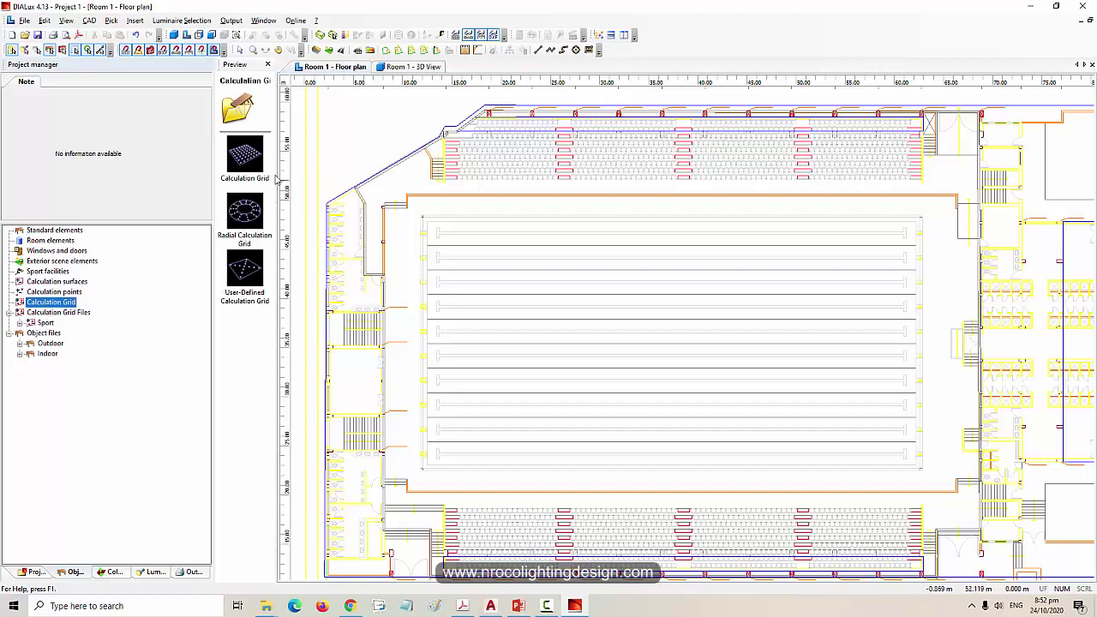
pyautogui.click(245, 160)
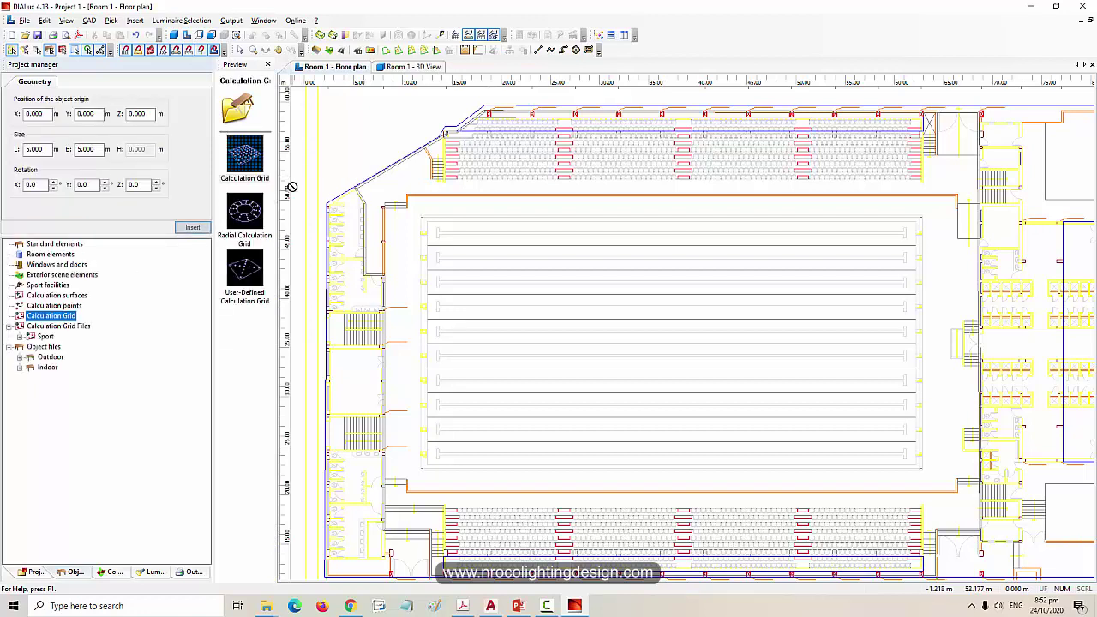
pyautogui.click(575, 309)
# Stretch the calculation grid over the pool and its surrounding deck to about 59.05 m by 29.30 m.
pyautogui.moveTo(553, 320); pyautogui.dragTo(416, 311)
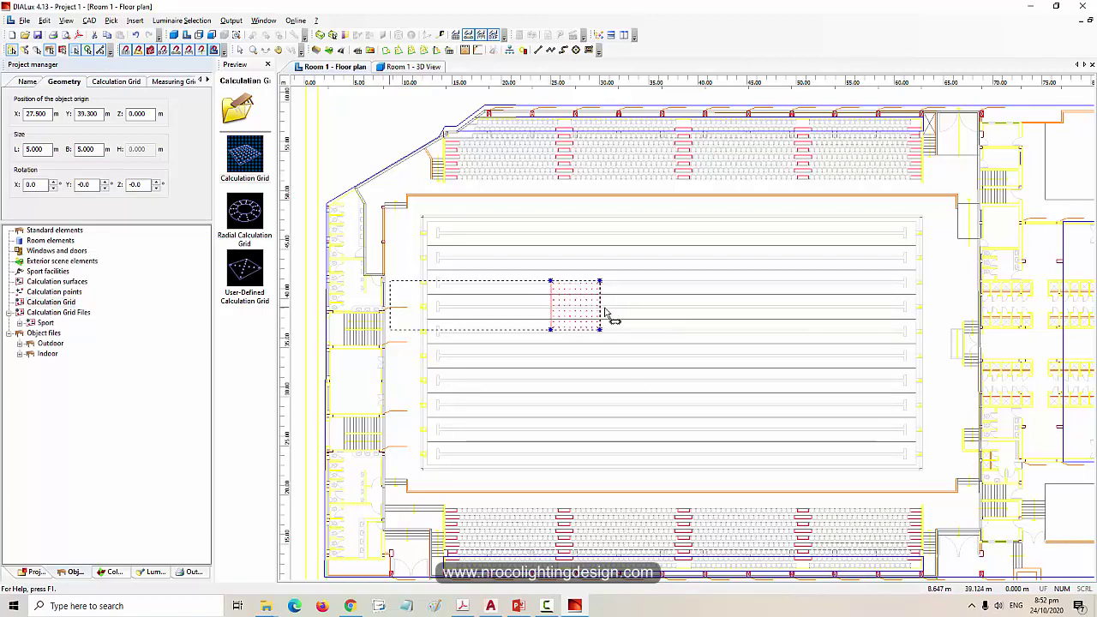
pyautogui.moveTo(604, 313); pyautogui.dragTo(972, 305)
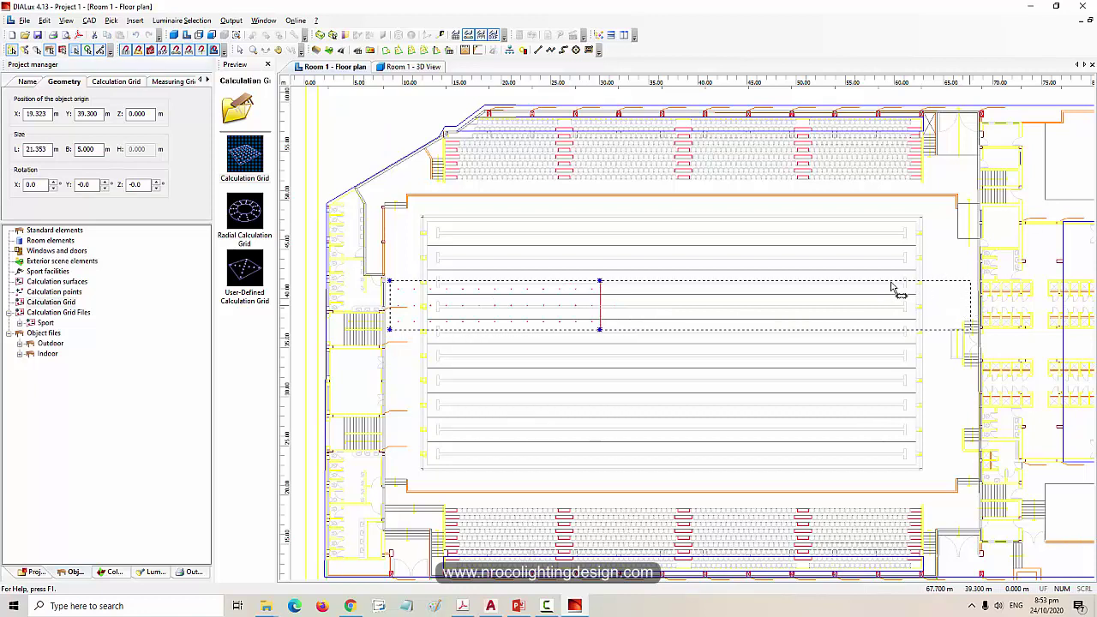
pyautogui.moveTo(887, 287); pyautogui.dragTo(883, 287)
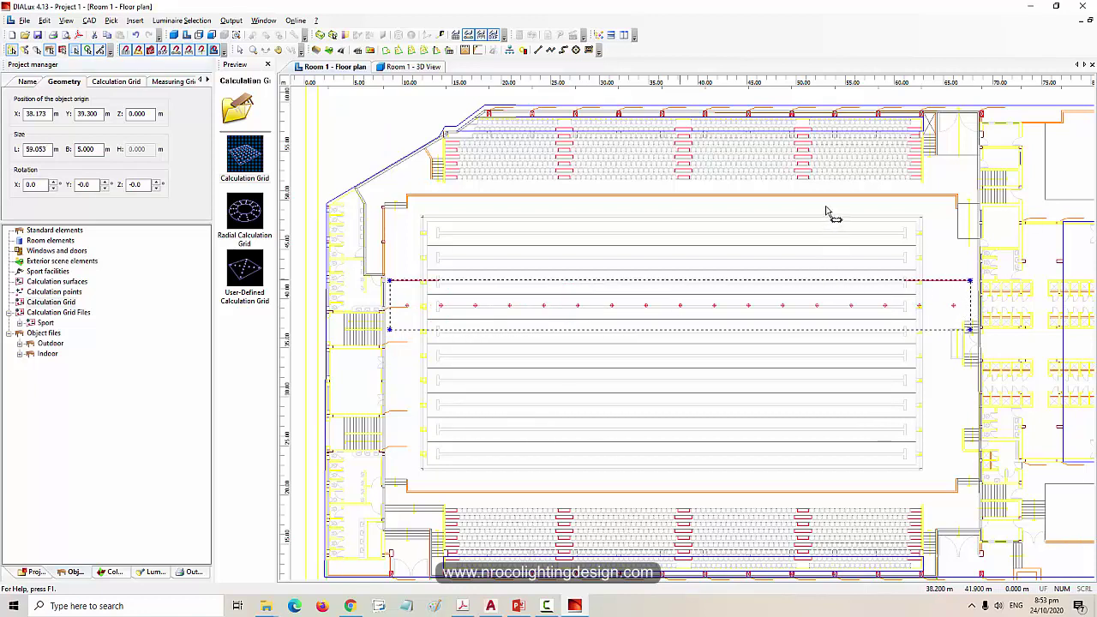
pyautogui.moveTo(827, 210); pyautogui.dragTo(828, 207)
pyautogui.moveTo(744, 465); pyautogui.dragTo(749, 493)
# Fit the calculation grid's edges to the pool deck boundaries, making it about 58.19 m long and 30.00 m wide.
pyautogui.scroll(1, 539, 347)
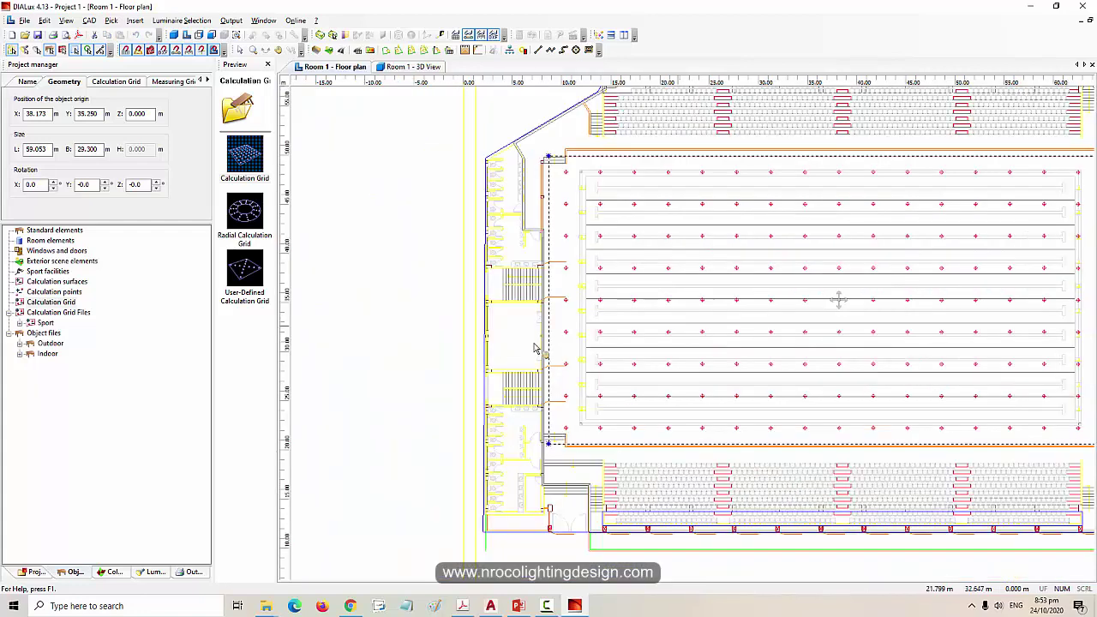
pyautogui.scroll(1, 538, 321)
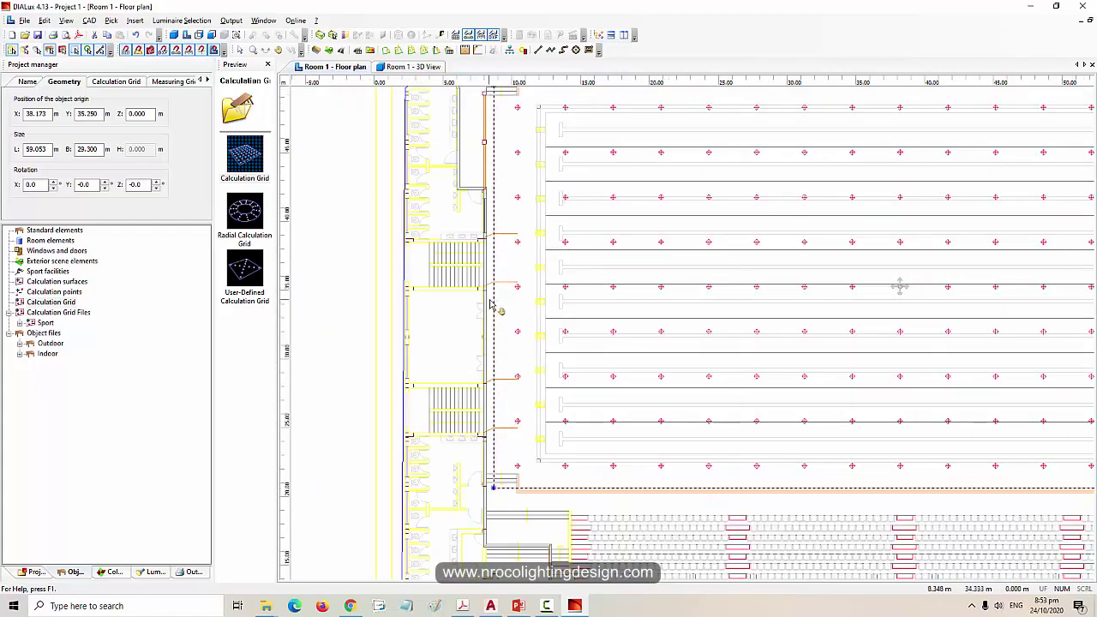
pyautogui.moveTo(491, 306); pyautogui.dragTo(487, 300)
pyautogui.moveTo(781, 333); pyautogui.dragTo(617, 439, button='middle')
pyautogui.moveTo(745, 403); pyautogui.dragTo(477, 356, button='middle')
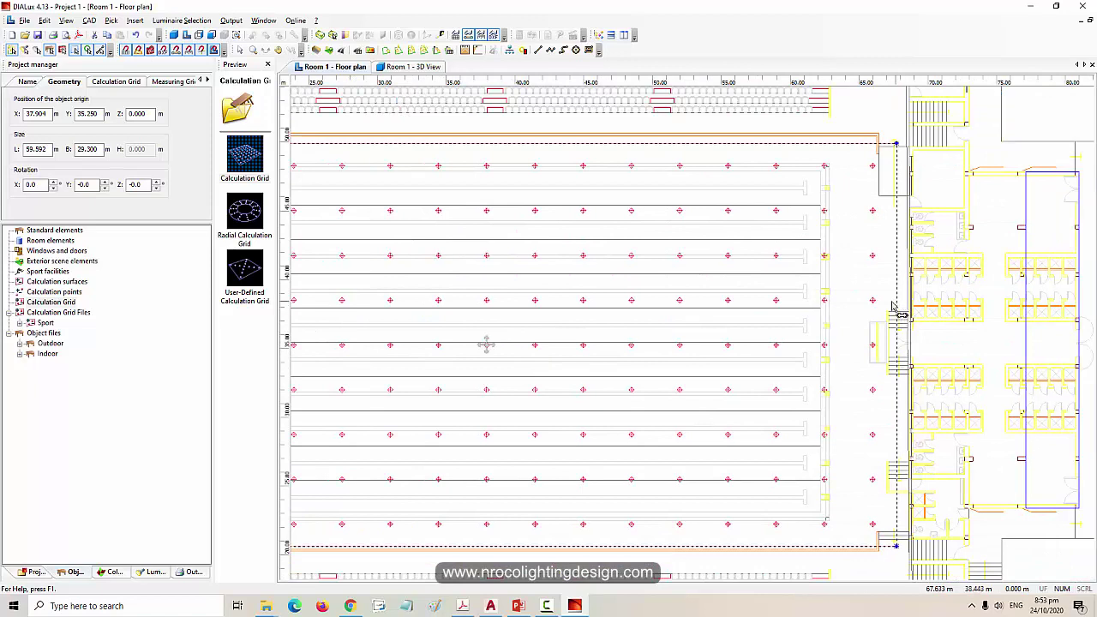
pyautogui.moveTo(900, 314); pyautogui.dragTo(890, 313)
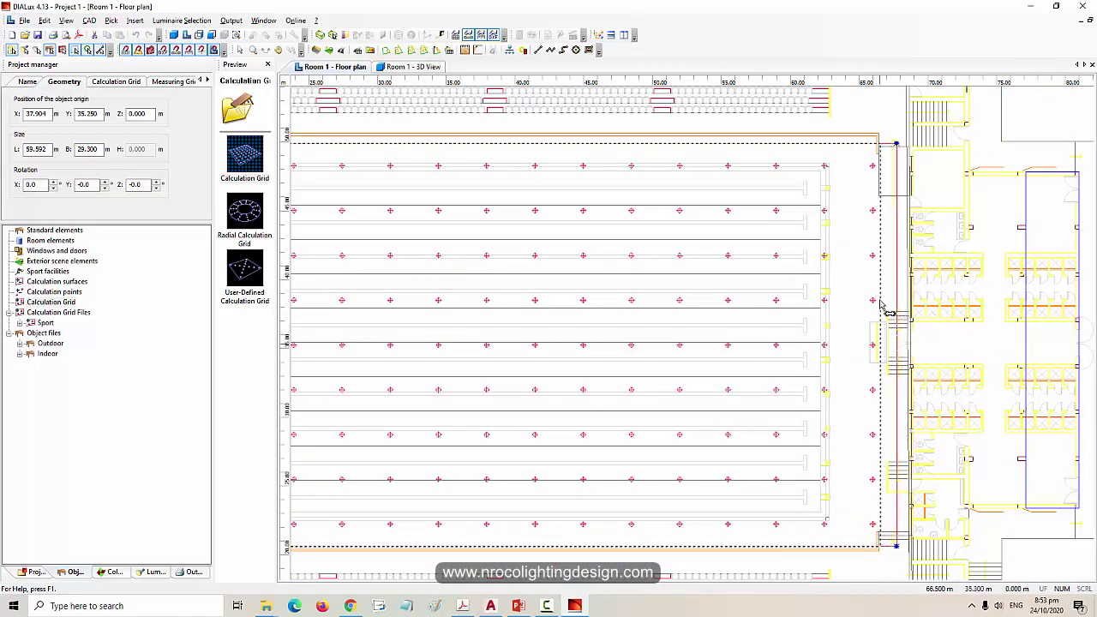
pyautogui.moveTo(889, 313); pyautogui.dragTo(878, 310)
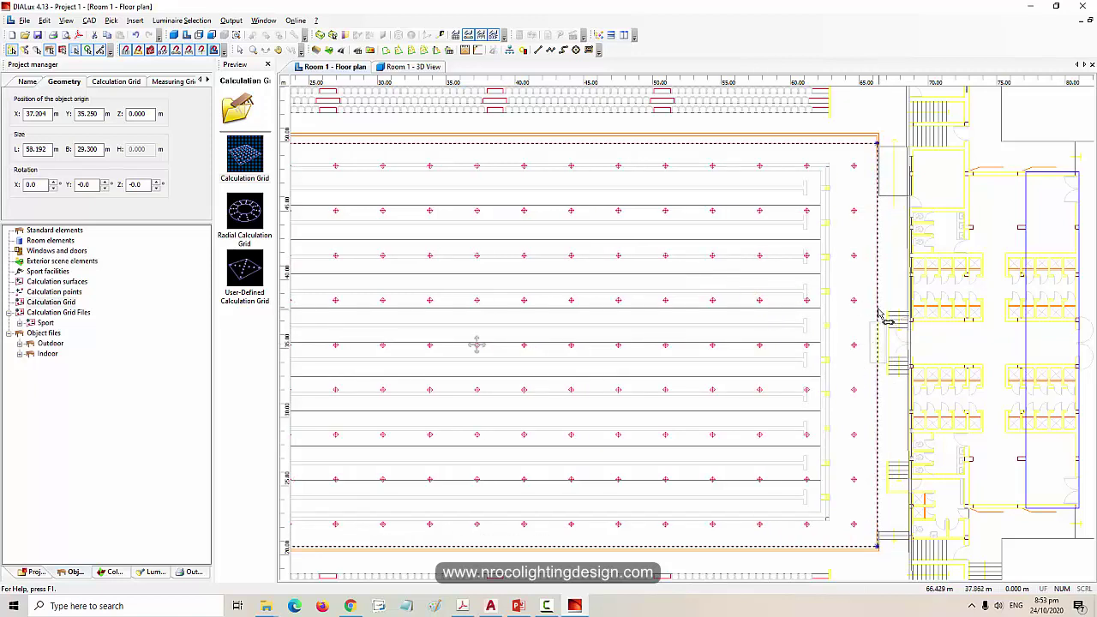
pyautogui.moveTo(735, 240); pyautogui.dragTo(912, 280, button='middle')
pyautogui.moveTo(782, 178); pyautogui.dragTo(782, 176)
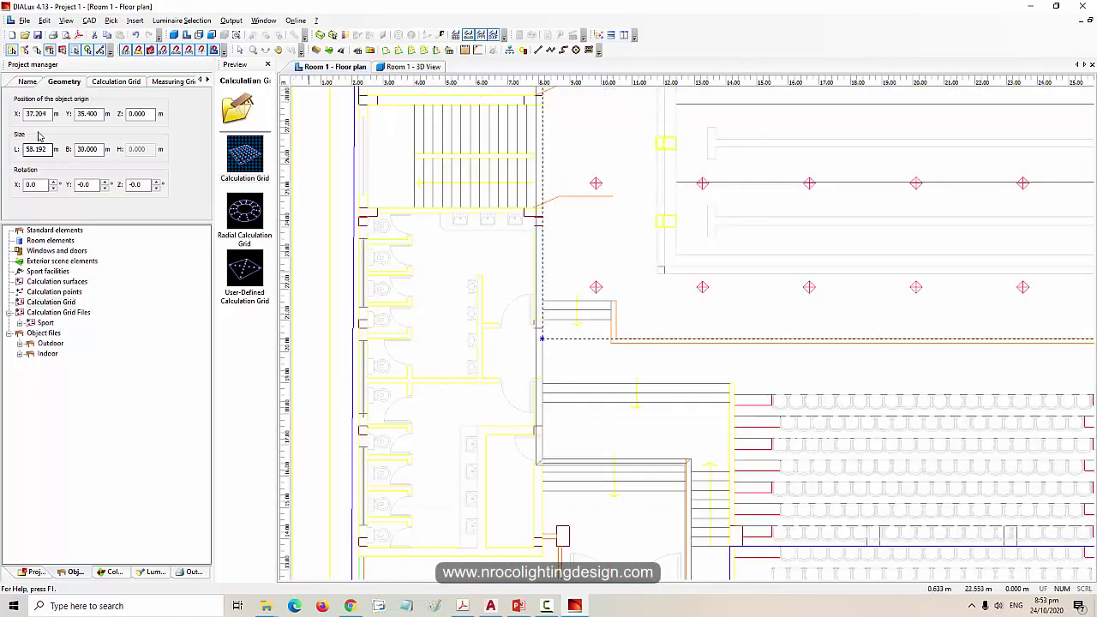
# Rename the deck-wide calculation grid as Calculation Grid (TA).
pyautogui.click(28, 82)
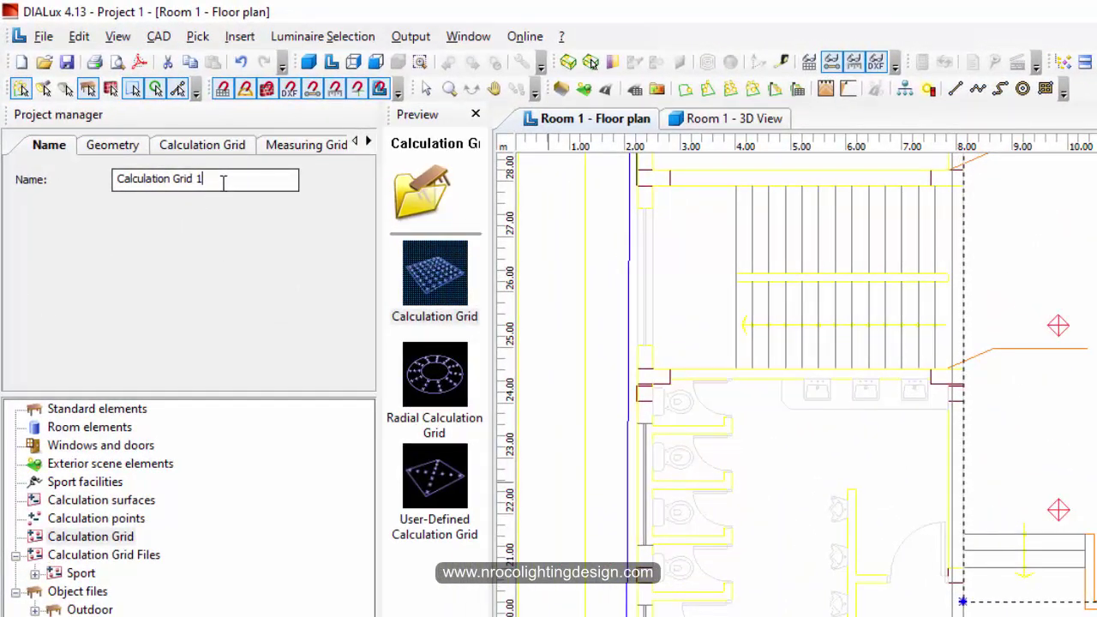
pyautogui.click(223, 182)
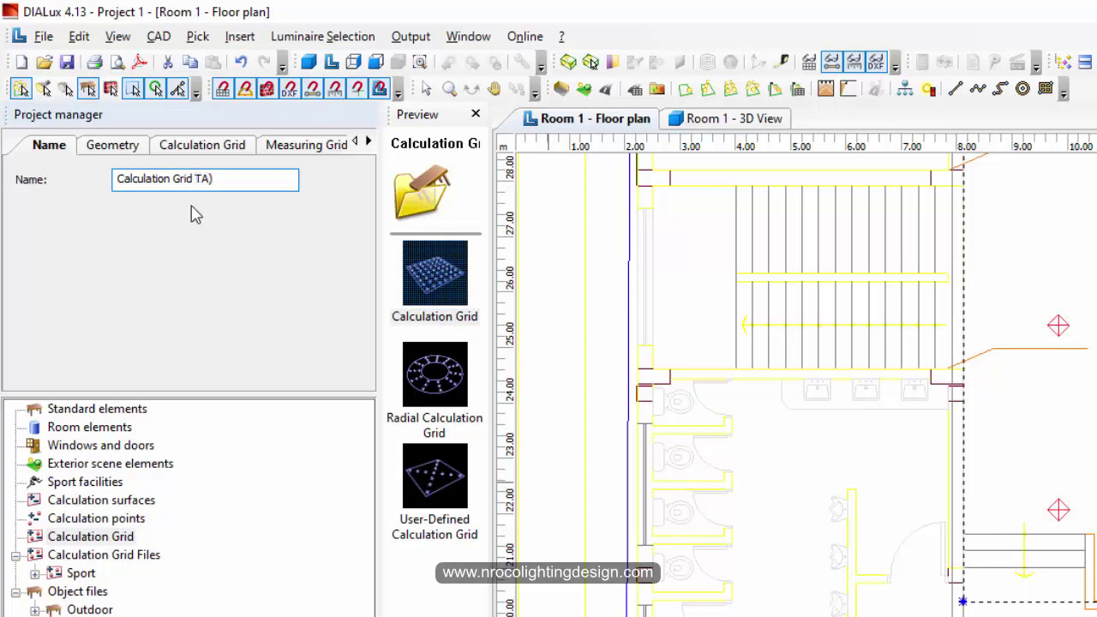
pyautogui.press('Return')
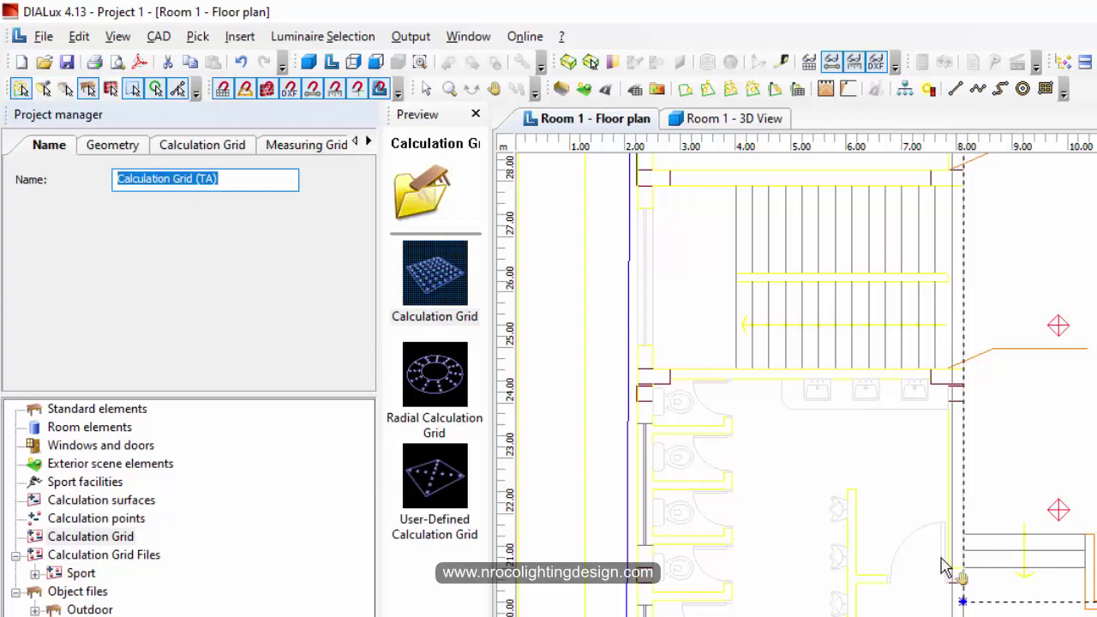
pyautogui.click(1088, 464)
# Insert a second rectangular calculation grid over the pool lanes inside the deck-wide grid.
pyautogui.scroll(-1, 994, 584)
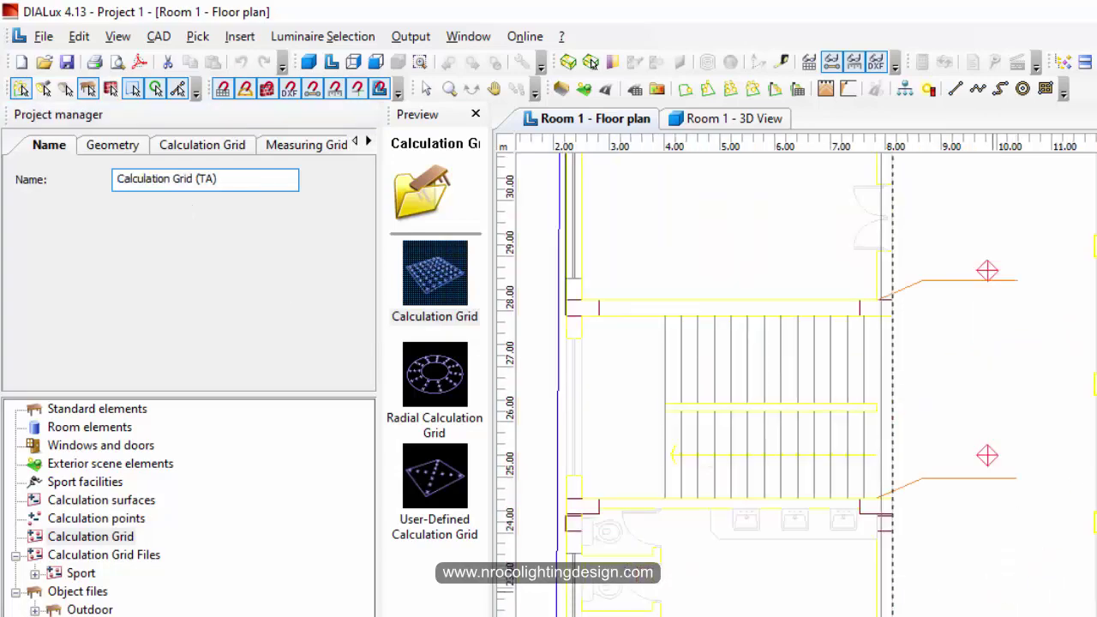
pyautogui.scroll(-1, 994, 584)
pyautogui.moveTo(1052, 570); pyautogui.dragTo(1006, 604, button='middle')
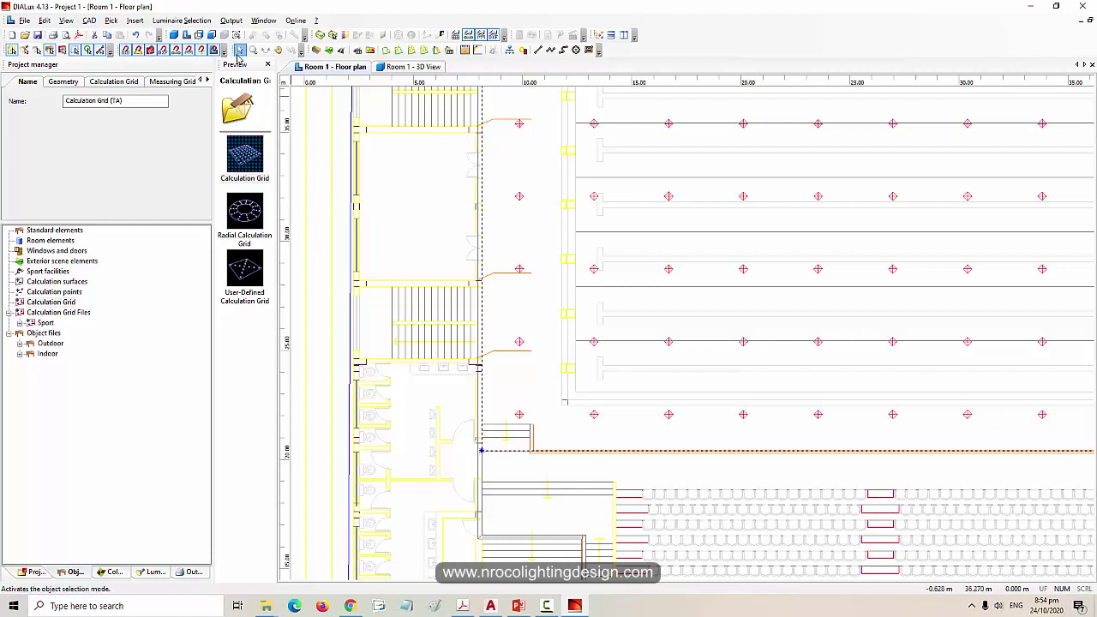
pyautogui.moveTo(462, 285); pyautogui.dragTo(374, 412, button='middle')
pyautogui.moveTo(247, 155); pyautogui.dragTo(252, 160)
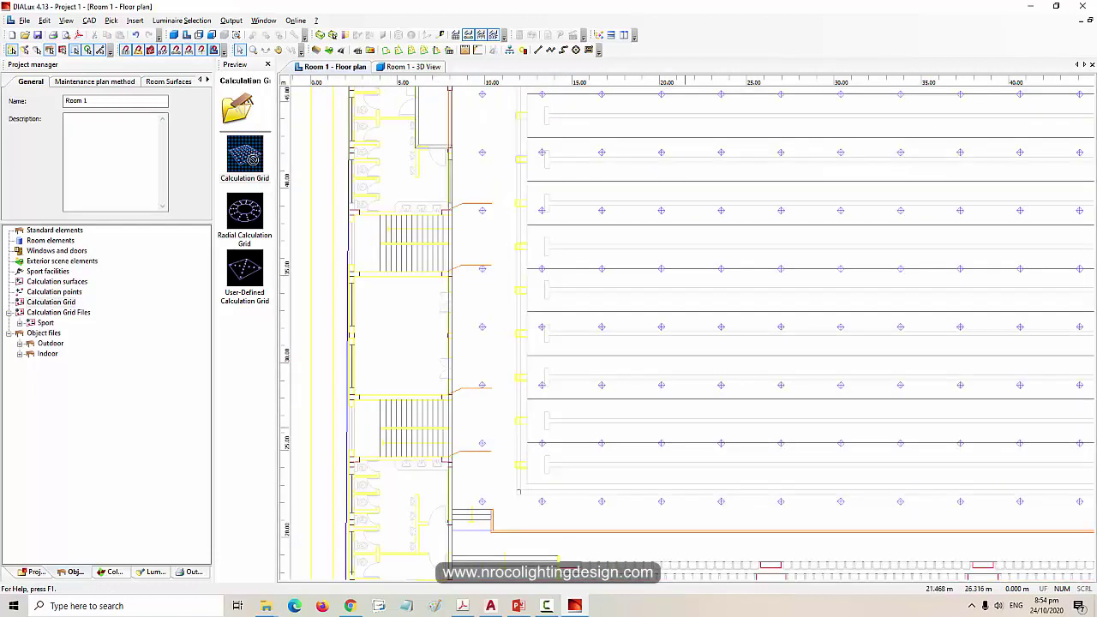
pyautogui.click(759, 287)
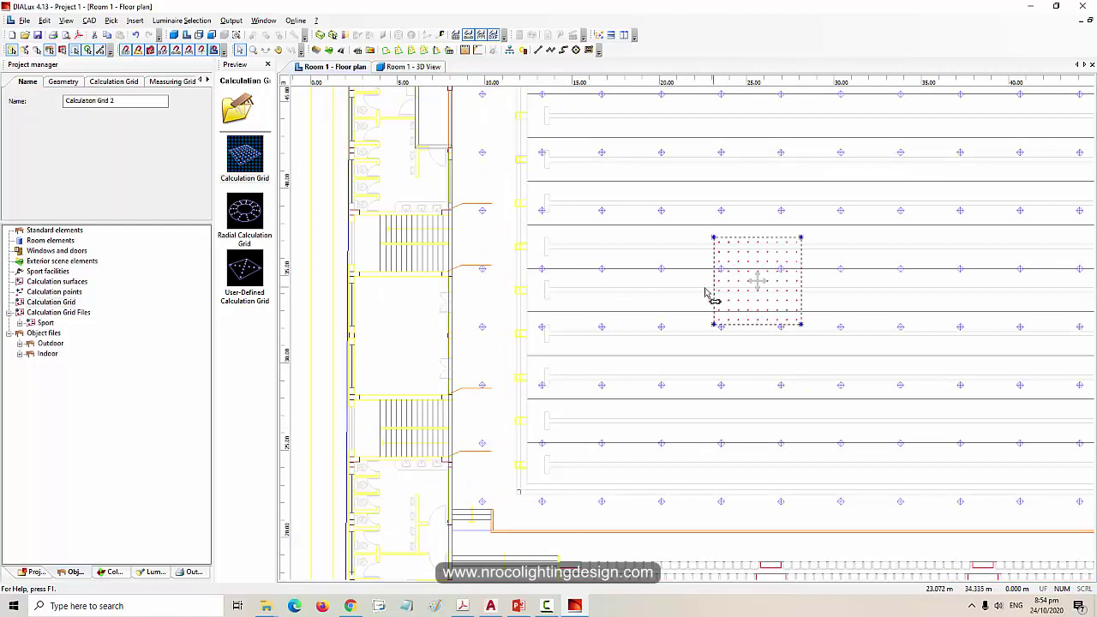
# Stretch the second calculation grid's four sides to the pool's edges, making it about 50 m long and 24.8 m wide.
pyautogui.moveTo(552, 294); pyautogui.dragTo(529, 287)
pyautogui.moveTo(669, 174); pyautogui.dragTo(651, 425, button='middle')
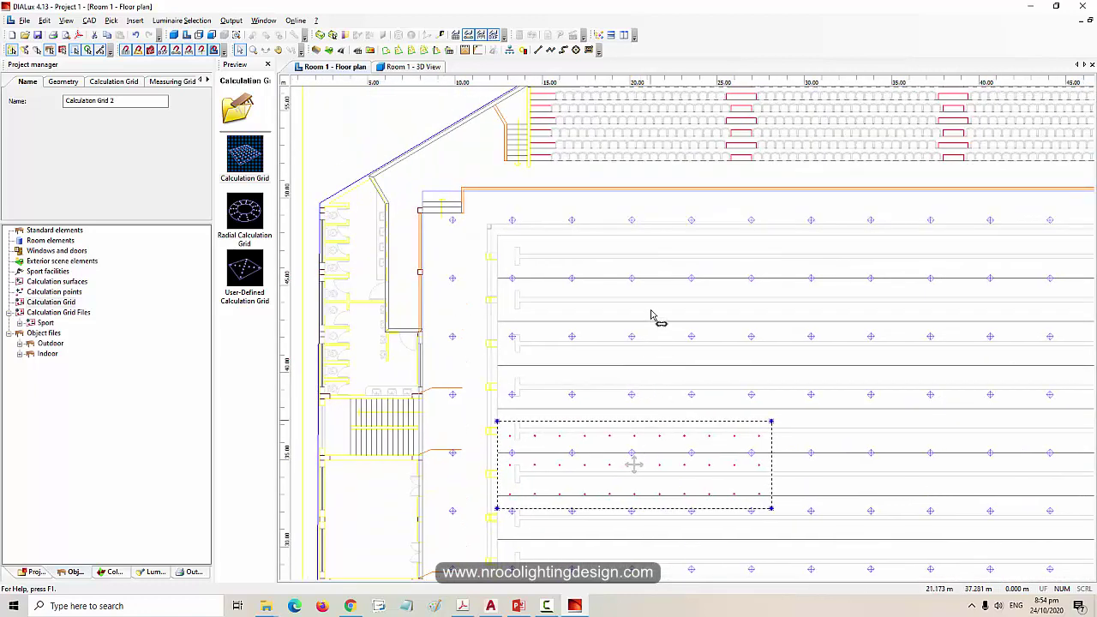
pyautogui.moveTo(651, 315); pyautogui.dragTo(670, 240)
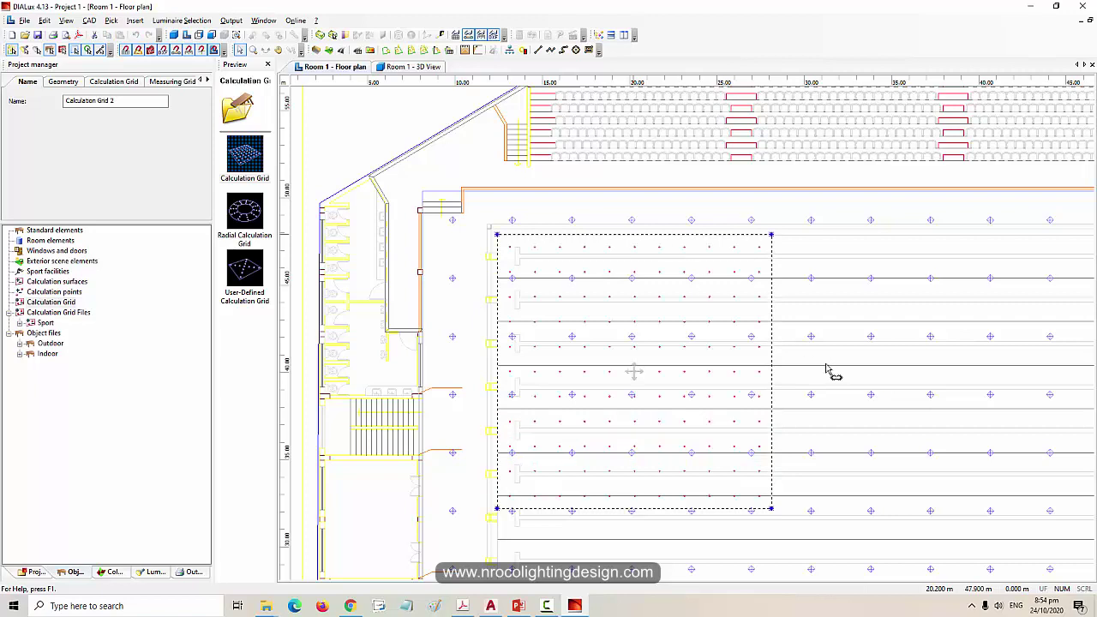
pyautogui.moveTo(817, 364); pyautogui.dragTo(494, 308, button='middle')
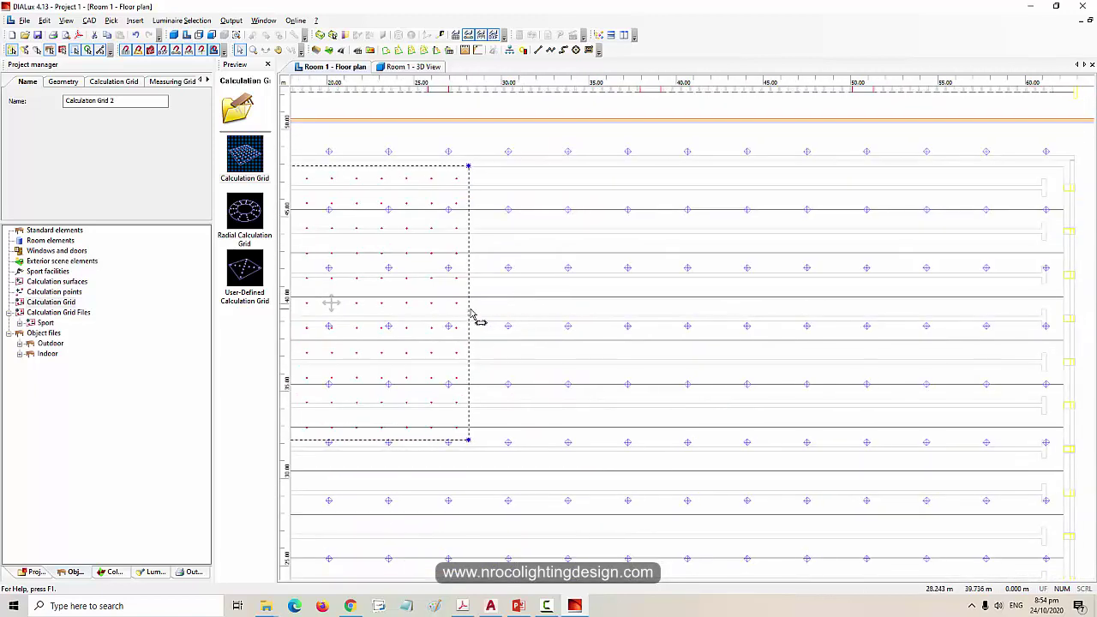
pyautogui.moveTo(470, 313); pyautogui.dragTo(1066, 291)
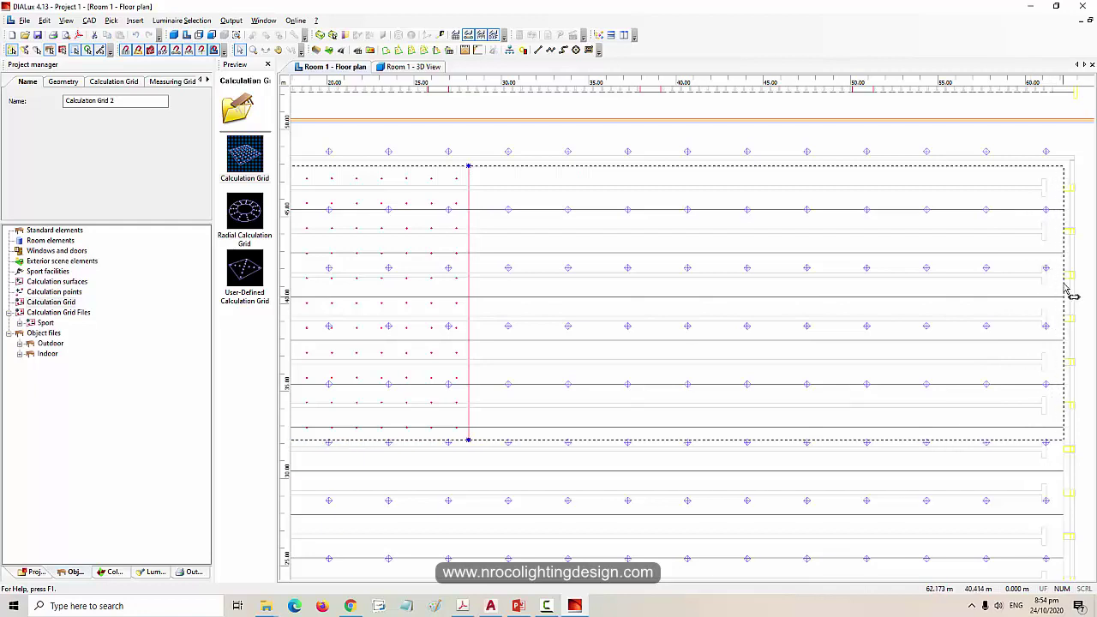
pyautogui.scroll(-3, 729, 347)
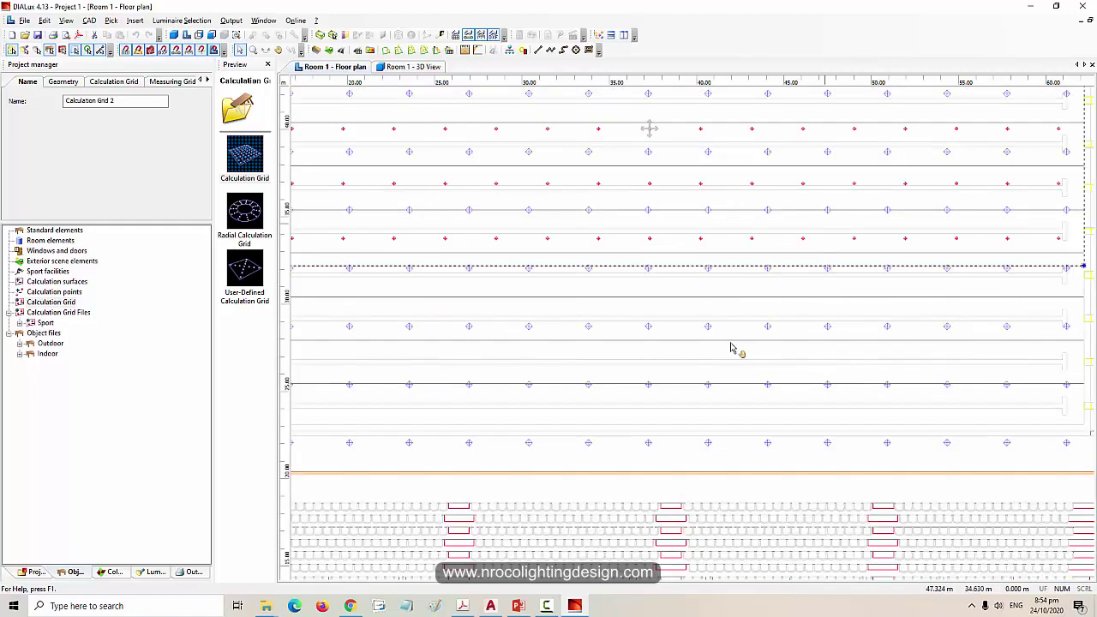
pyautogui.moveTo(707, 269); pyautogui.dragTo(698, 424)
pyautogui.scroll(-2, 566, 329)
pyautogui.moveTo(479, 326); pyautogui.dragTo(606, 379, button='middle')
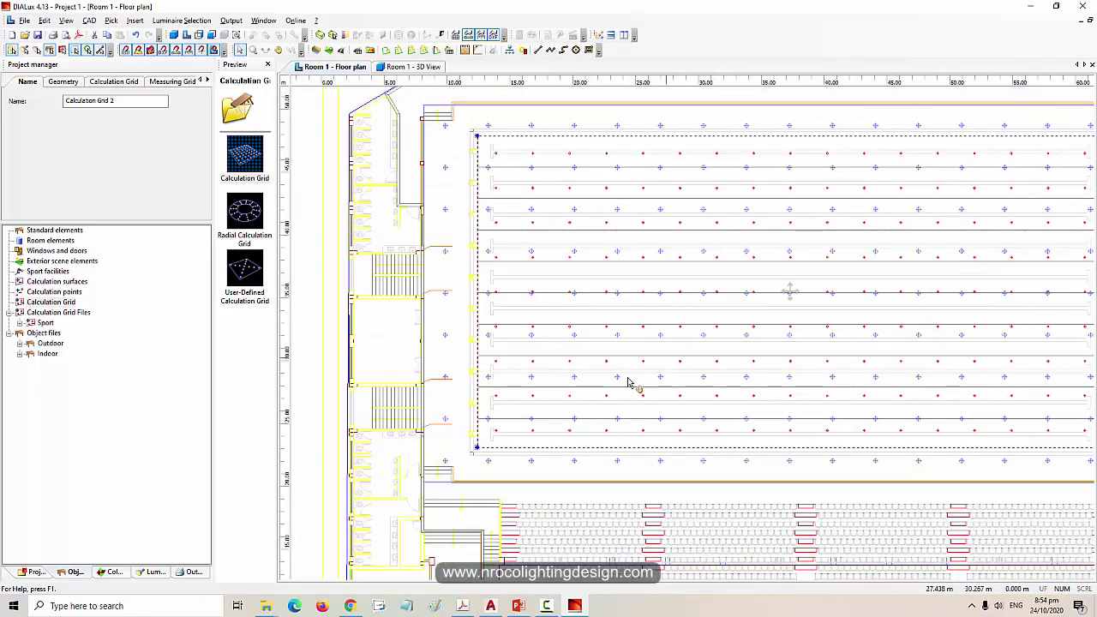
pyautogui.scroll(2, 445, 340)
pyautogui.moveTo(438, 301); pyautogui.dragTo(483, 336, button='middle')
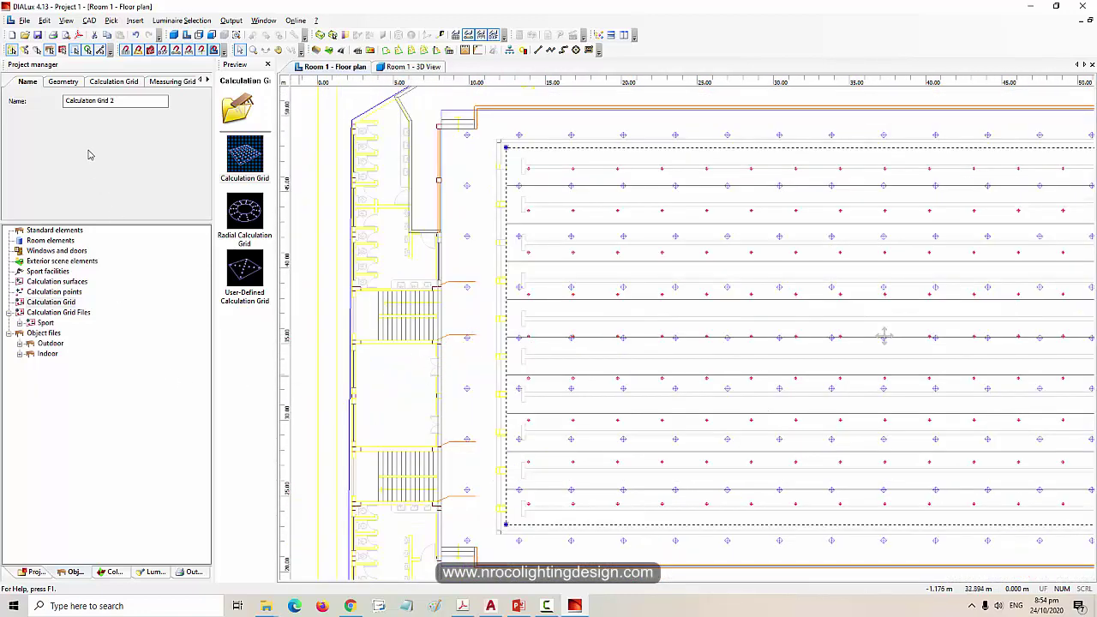
# Rename the pool calculation grid as Calculation Grid (PA).
pyautogui.click(126, 103)
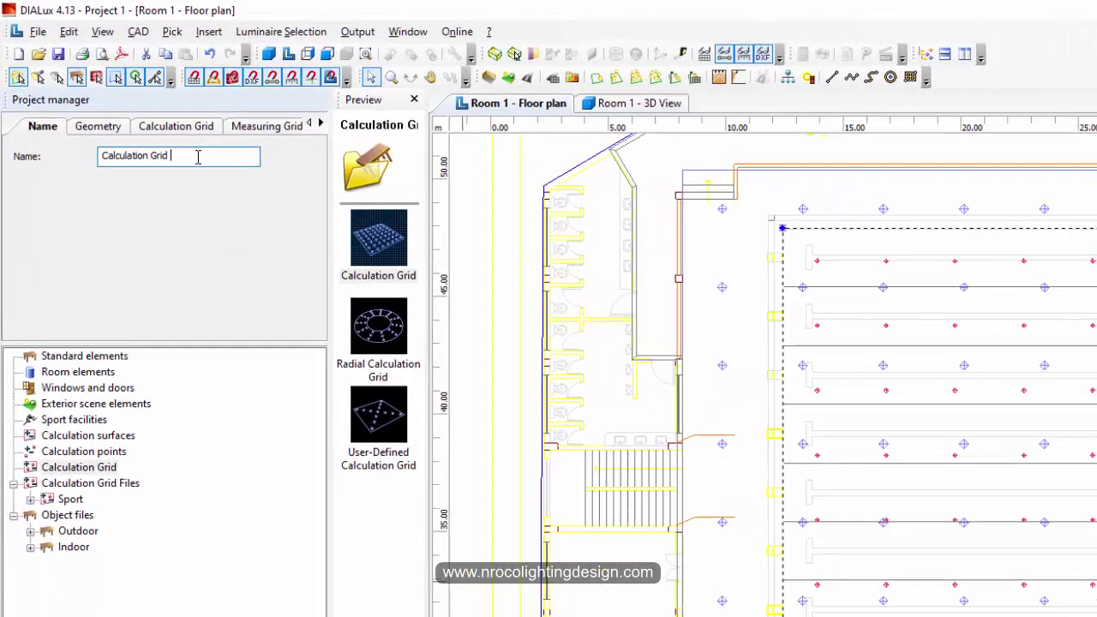
pyautogui.write('(')
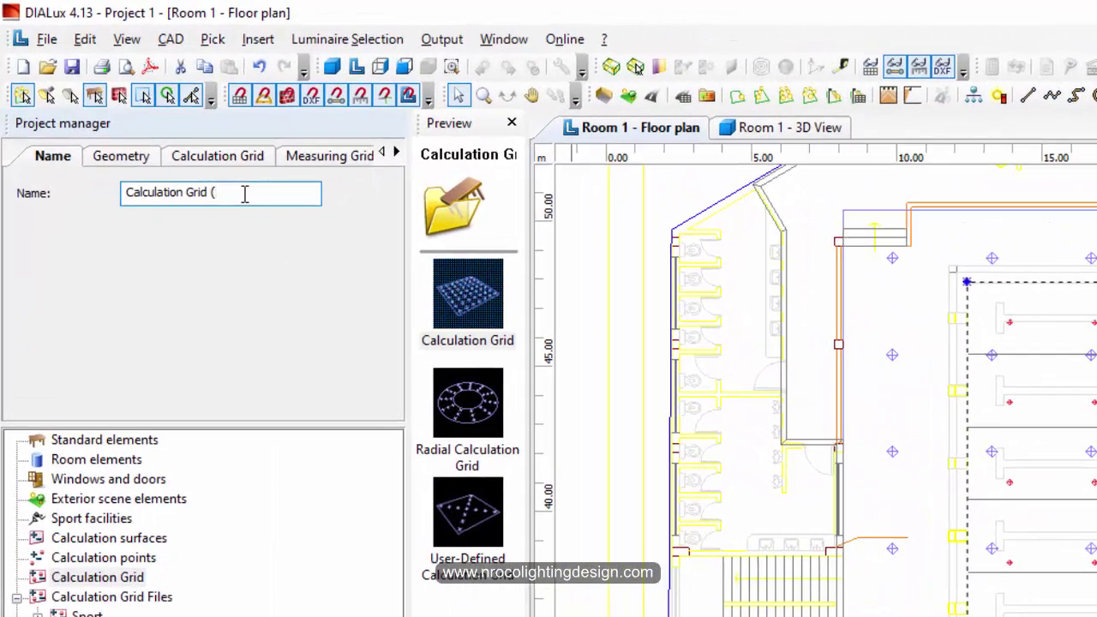
pyautogui.write('PA')
pyautogui.press('Return')
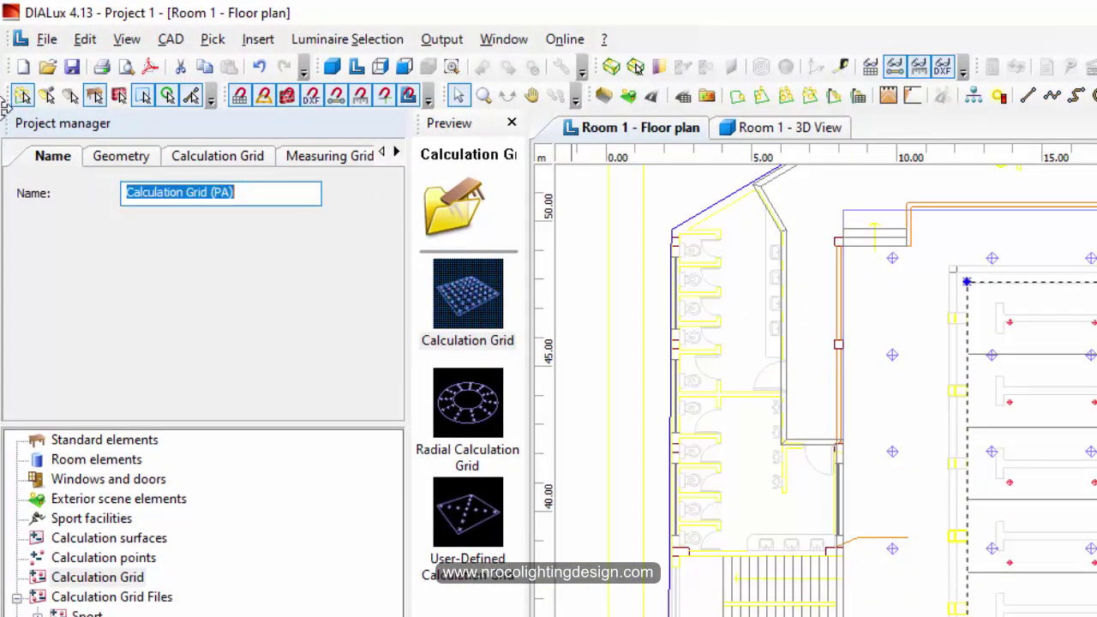
# Define the PA grid's calculation points by distance, with 2 m spacing in both X and Y.
pyautogui.click(101, 156)
pyautogui.click(215, 156)
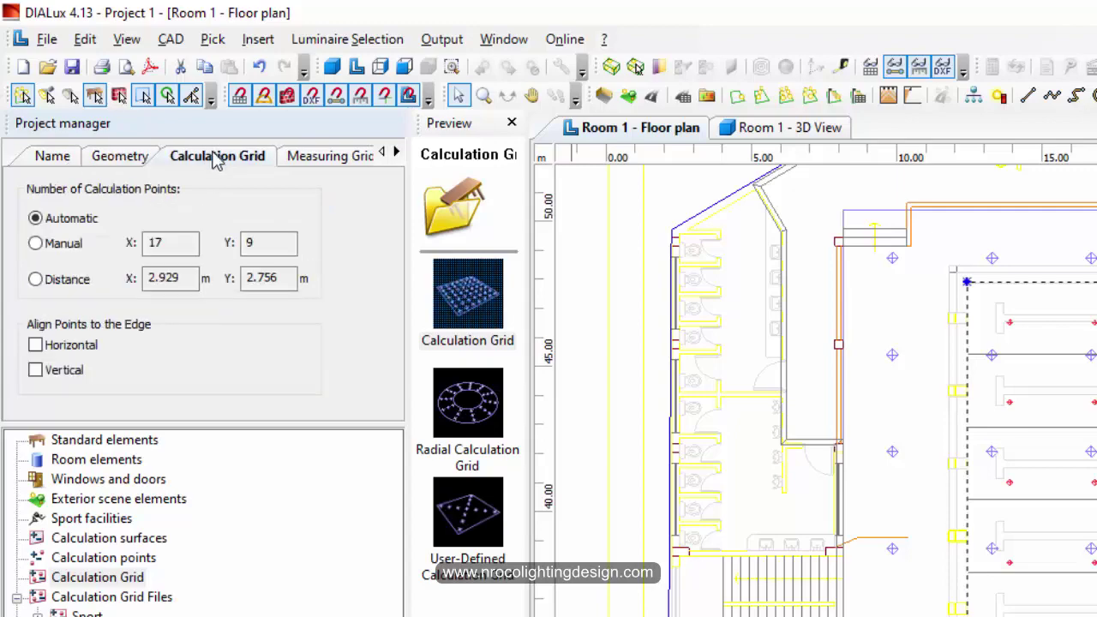
pyautogui.click(36, 279)
pyautogui.moveTo(191, 277); pyautogui.dragTo(88, 274)
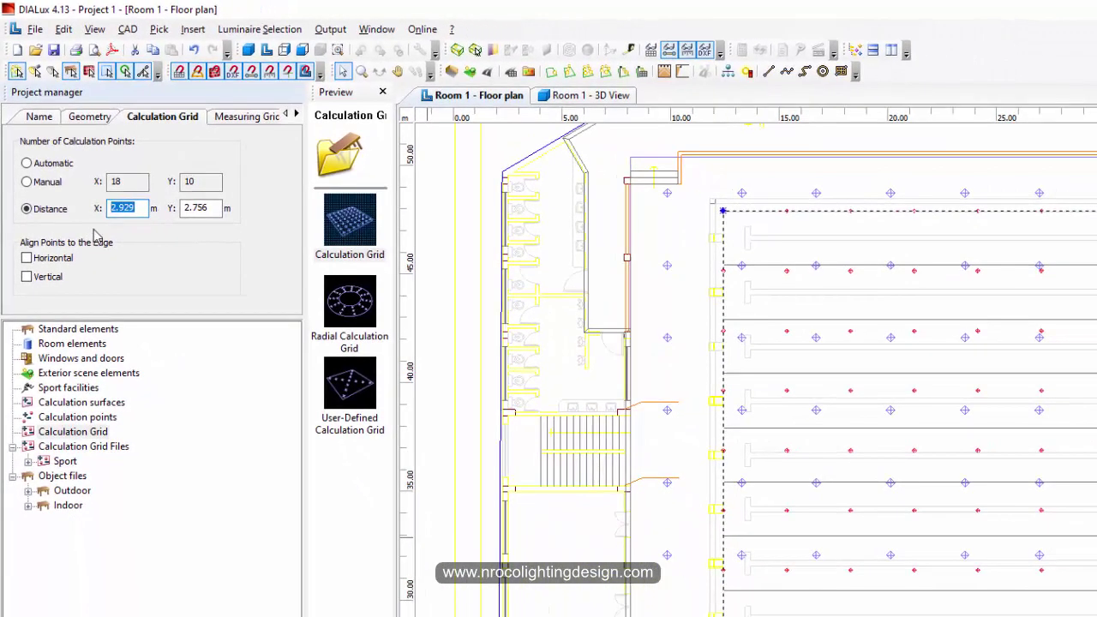
pyautogui.write('2')
pyautogui.press('Tab')
pyautogui.write('2')
pyautogui.press('Return')
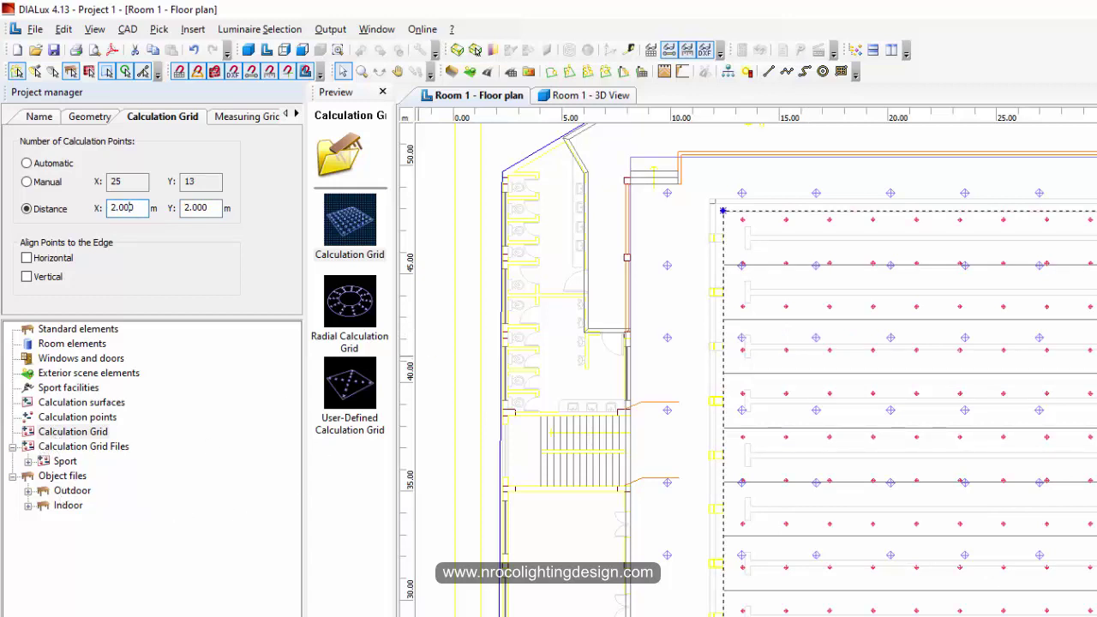
# Define the calculation points of Calculation Grid (TA) by distance, with 5 m spacing in both X and Y.
pyautogui.click(106, 435)
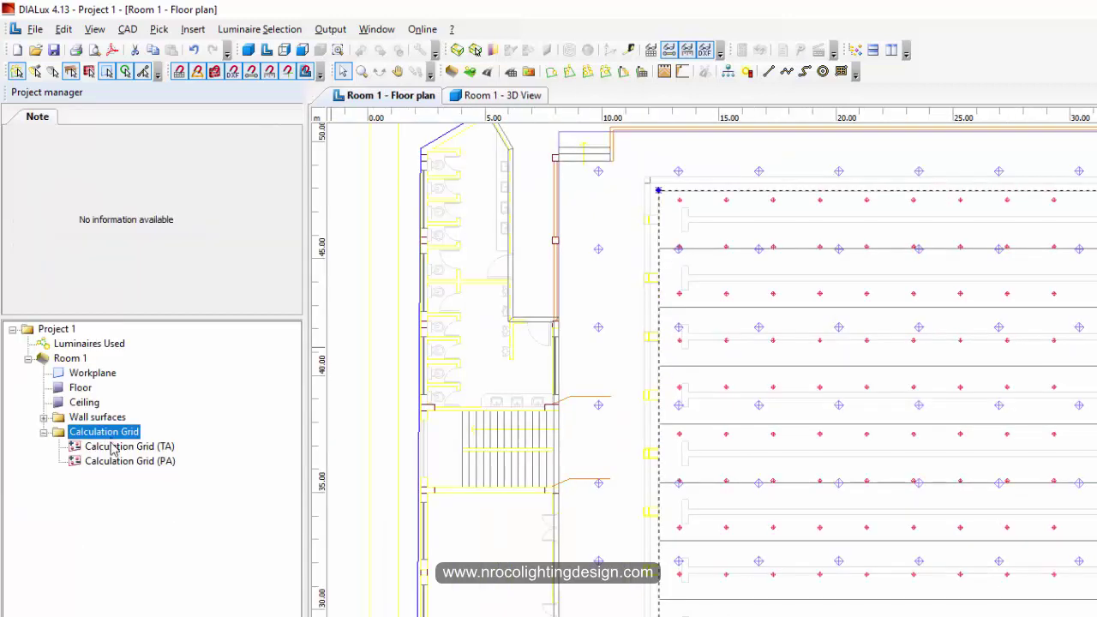
pyautogui.click(111, 447)
pyautogui.click(28, 210)
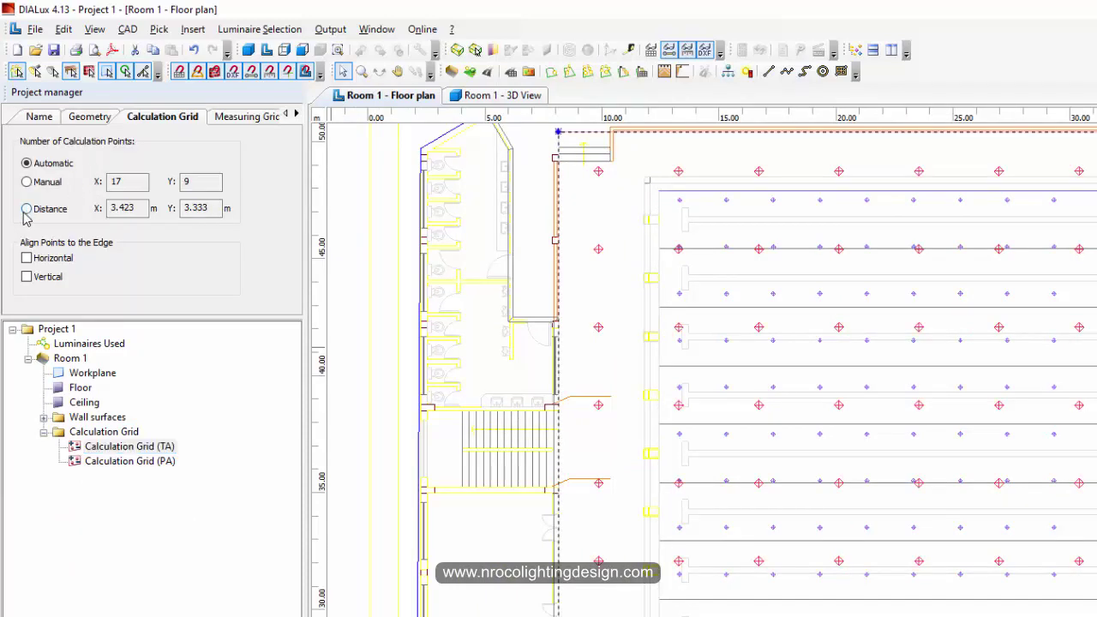
pyautogui.moveTo(150, 208); pyautogui.dragTo(108, 209)
pyautogui.write('5')
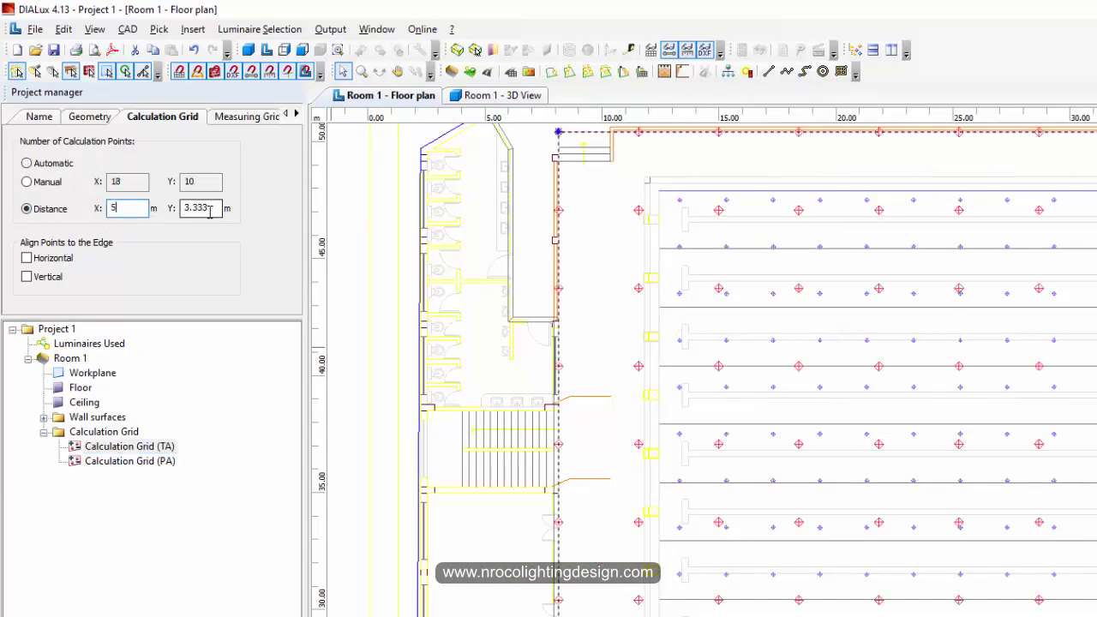
pyautogui.moveTo(210, 209); pyautogui.dragTo(137, 212)
pyautogui.write('5')
pyautogui.click(130, 210)
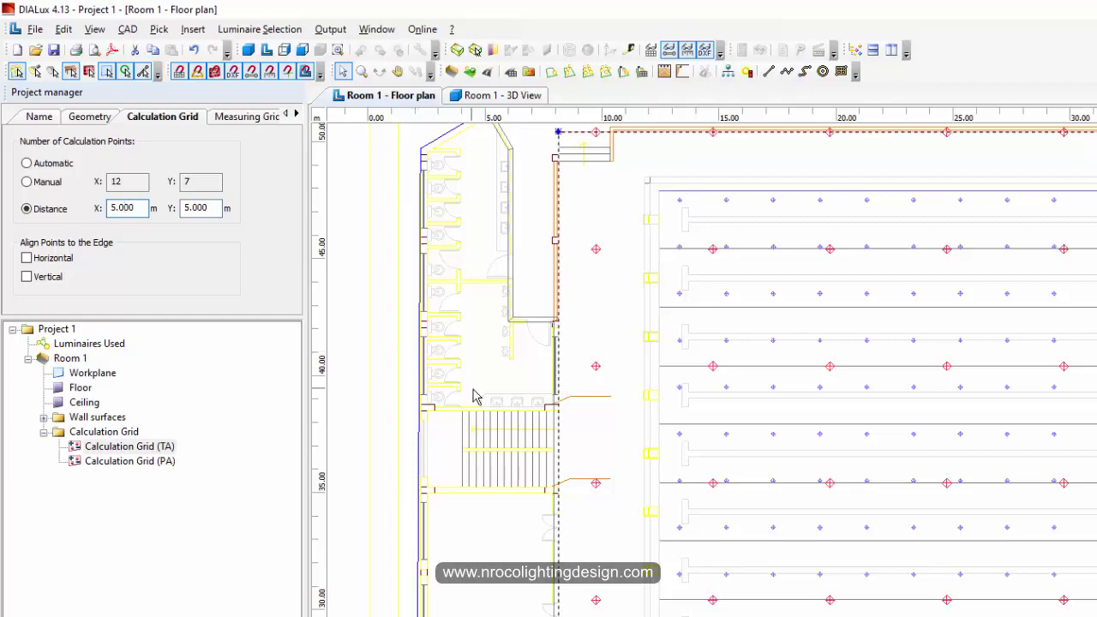
# Set the TA grid's calculation point spacing to 3 m in both X and Y.
pyautogui.scroll(-2, 477, 409)
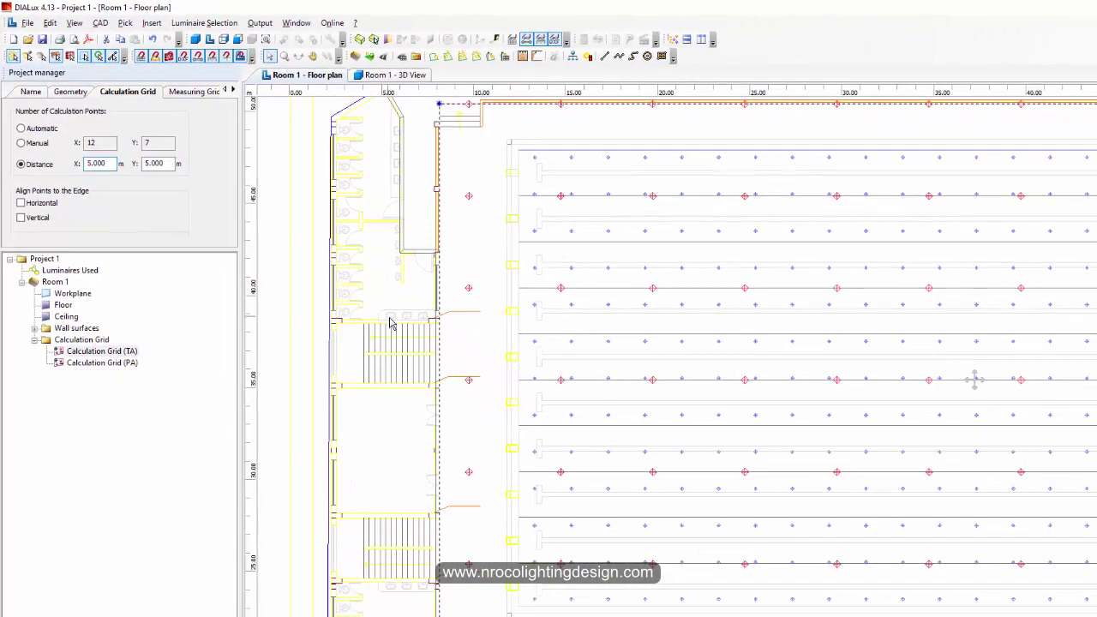
pyautogui.scroll(-2, 789, 420)
pyautogui.scroll(-3, 586, 324)
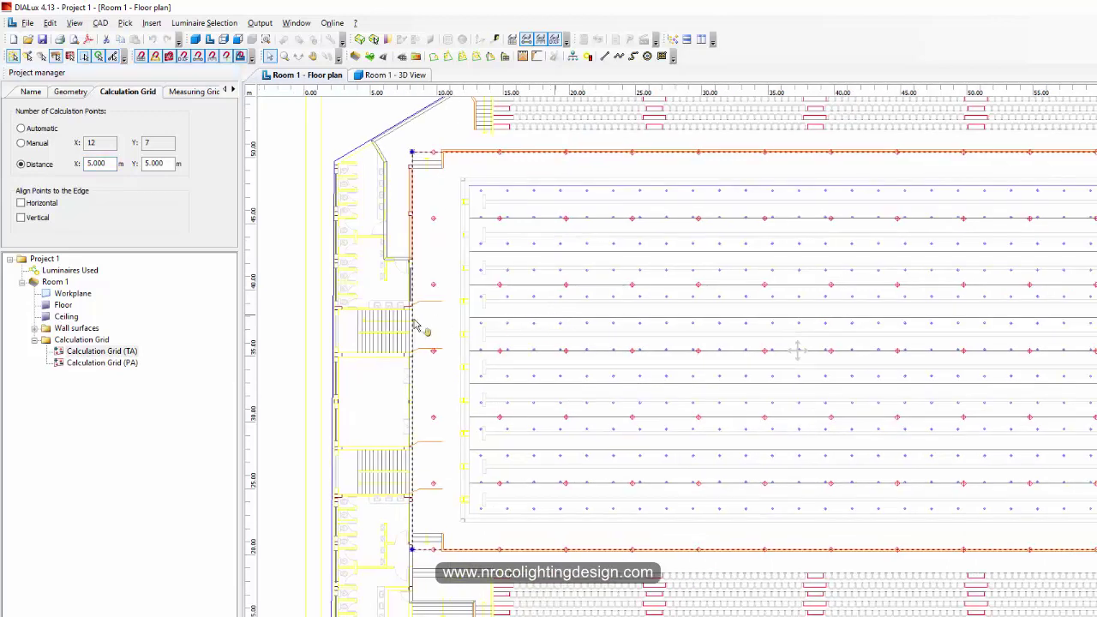
pyautogui.scroll(2, 421, 287)
pyautogui.moveTo(421, 280); pyautogui.dragTo(520, 322, button='middle')
pyautogui.doubleClick(89, 163)
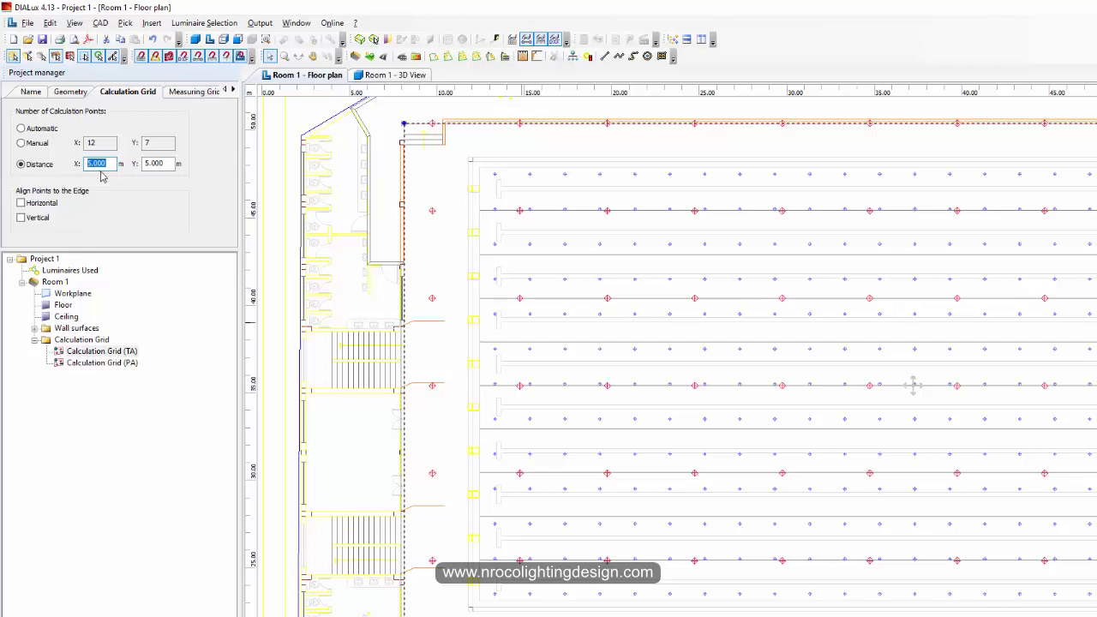
pyautogui.write('3')
pyautogui.moveTo(171, 164); pyautogui.dragTo(116, 164)
pyautogui.write('3')
pyautogui.click(106, 162)
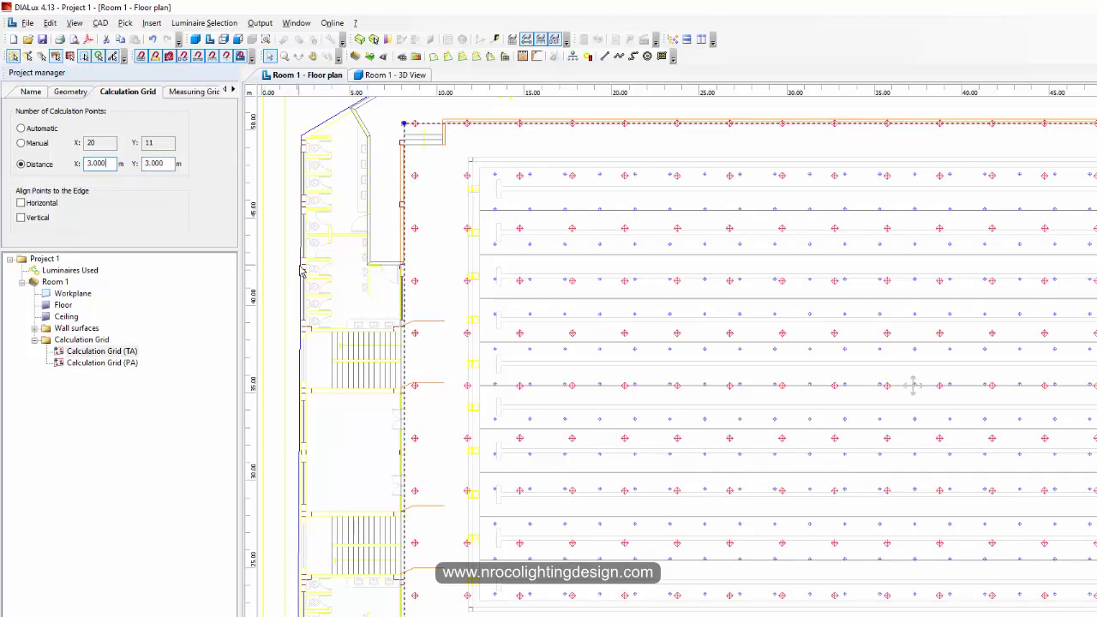
# Set the TA grid's calculation point spacing to 2 m in both X and Y.
pyautogui.moveTo(395, 337); pyautogui.dragTo(424, 299, button='middle')
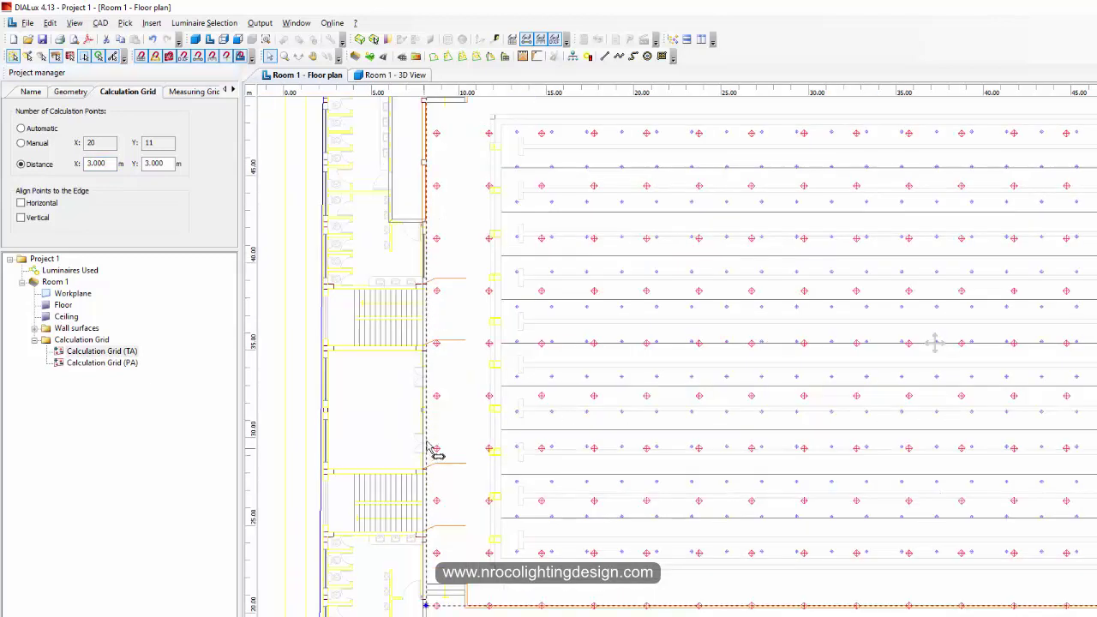
pyautogui.moveTo(494, 544); pyautogui.dragTo(505, 428, button='middle')
pyautogui.scroll(1, 515, 493)
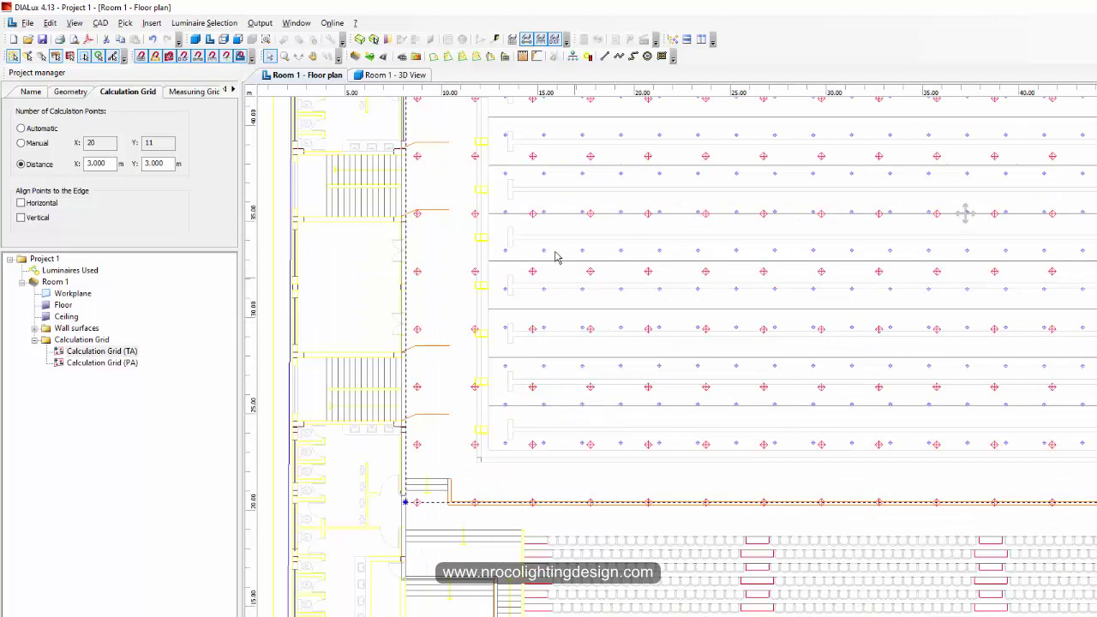
pyautogui.scroll(5, 539, 480)
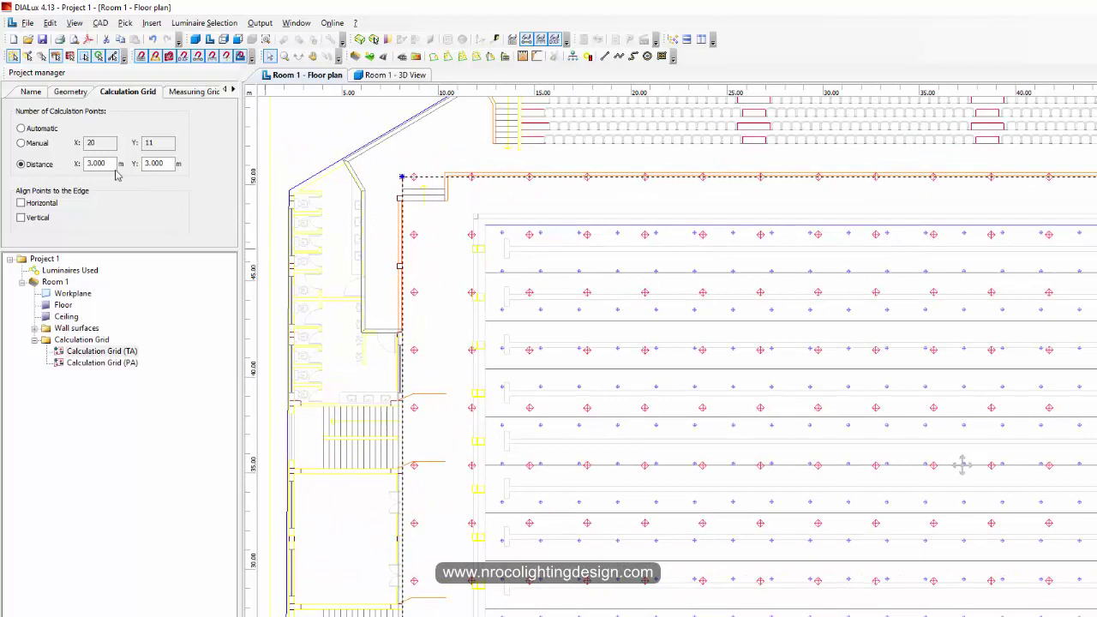
pyautogui.moveTo(112, 167); pyautogui.dragTo(77, 162)
pyautogui.write('2')
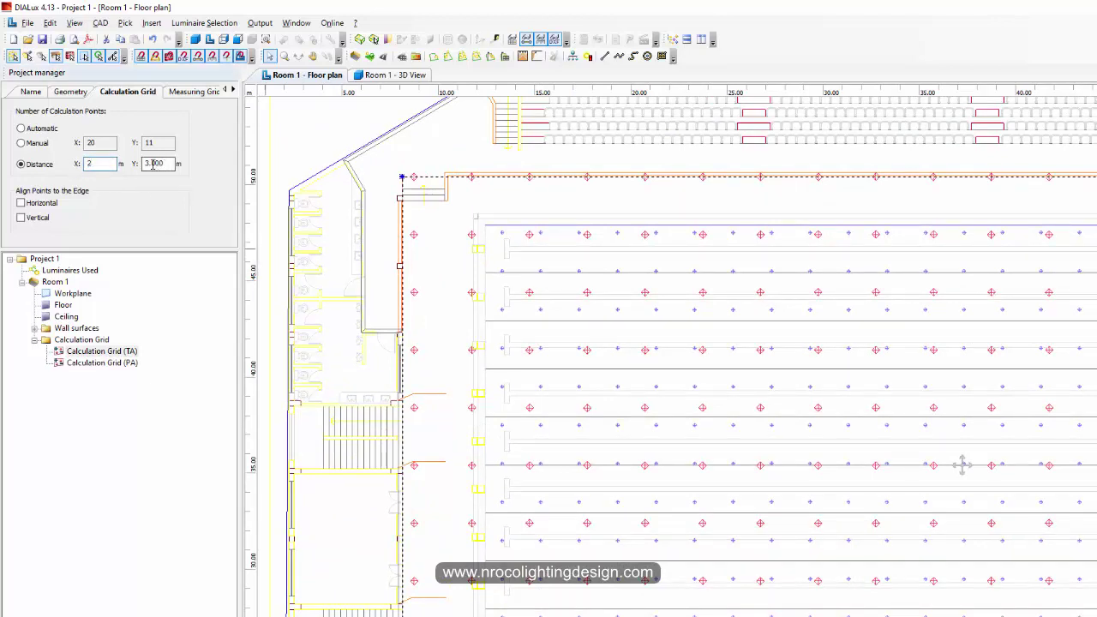
pyautogui.moveTo(167, 163); pyautogui.dragTo(130, 172)
pyautogui.write('2')
pyautogui.press('Return')
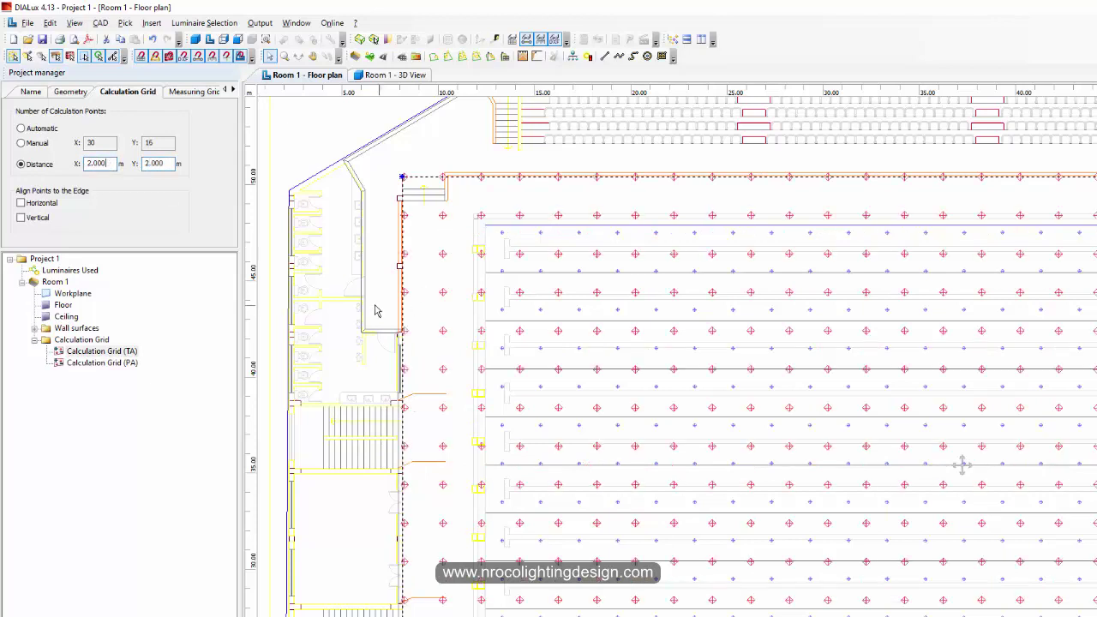
# Measure the pool's width along its right-hand end in the floor plan.
pyautogui.moveTo(1026, 352); pyautogui.dragTo(683, 331, button='middle')
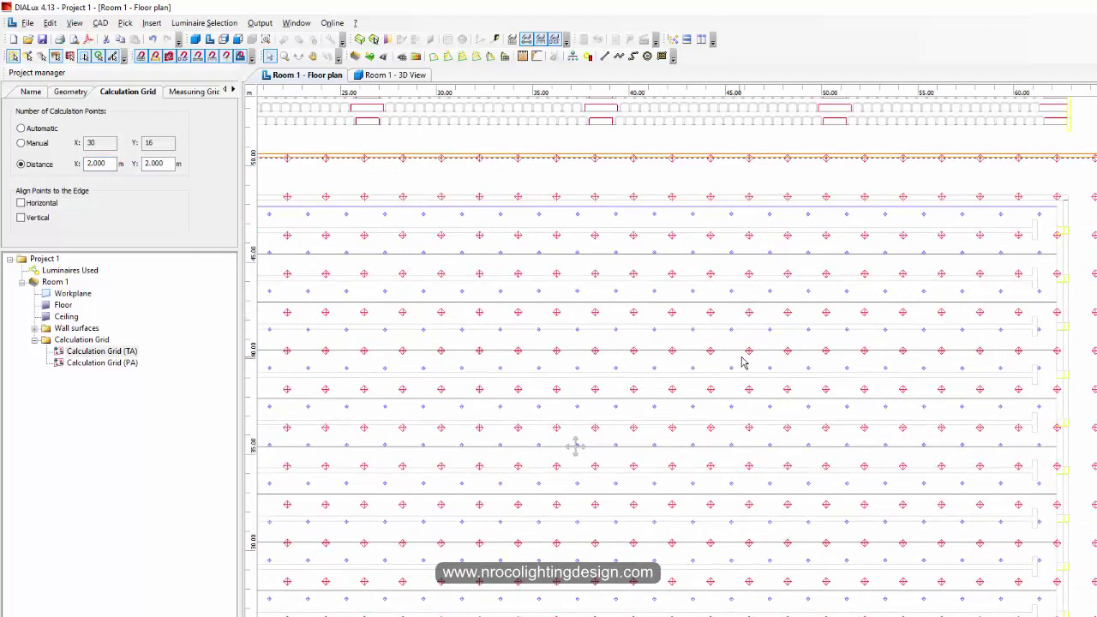
pyautogui.scroll(1, 1008, 209)
pyautogui.moveTo(1008, 209); pyautogui.dragTo(857, 176, button='middle')
pyautogui.scroll(-3, 790, 313)
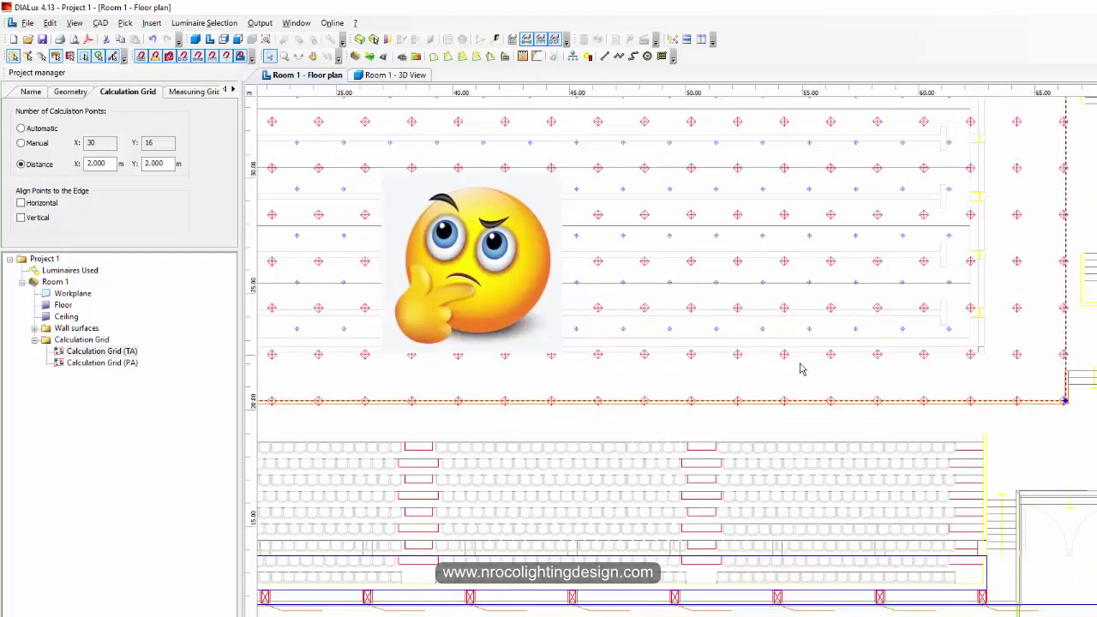
pyautogui.scroll(1, 788, 397)
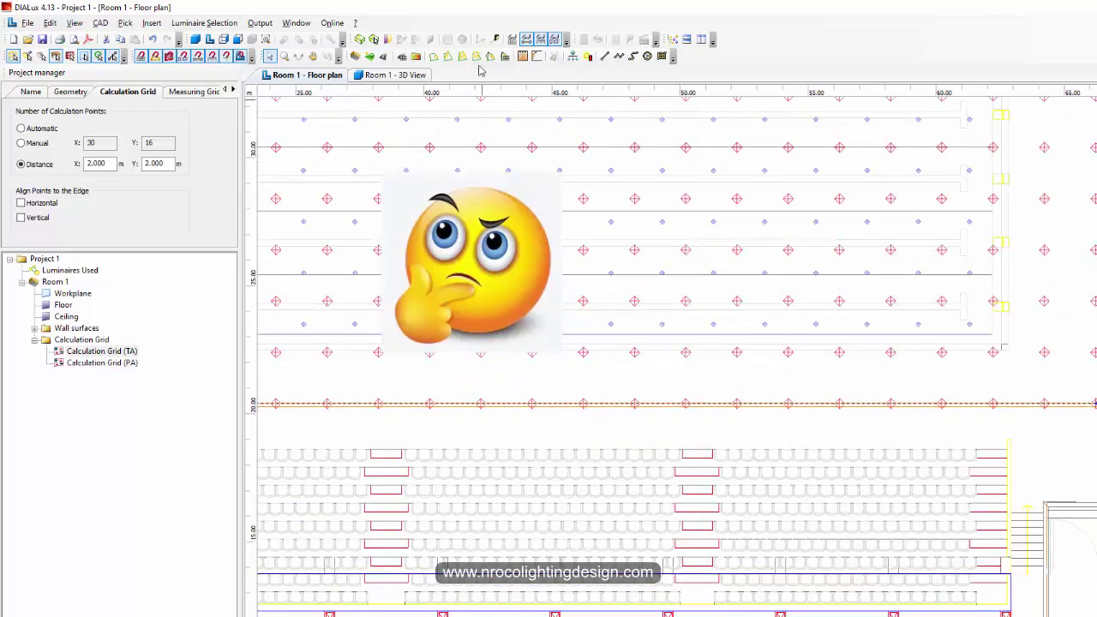
pyautogui.click(496, 38)
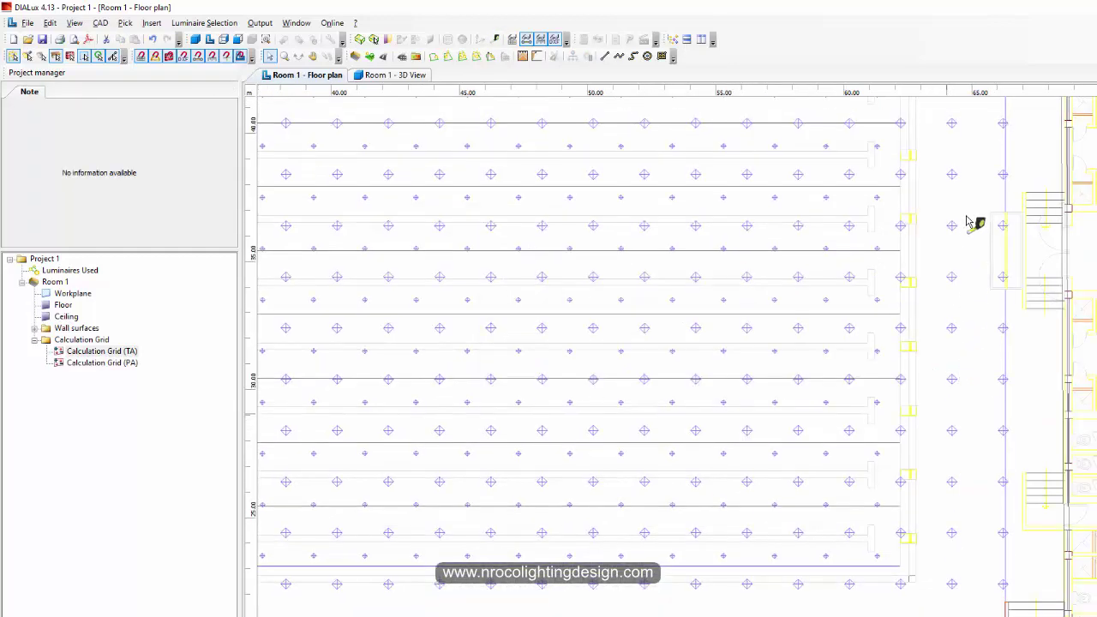
pyautogui.scroll(-4, 973, 222)
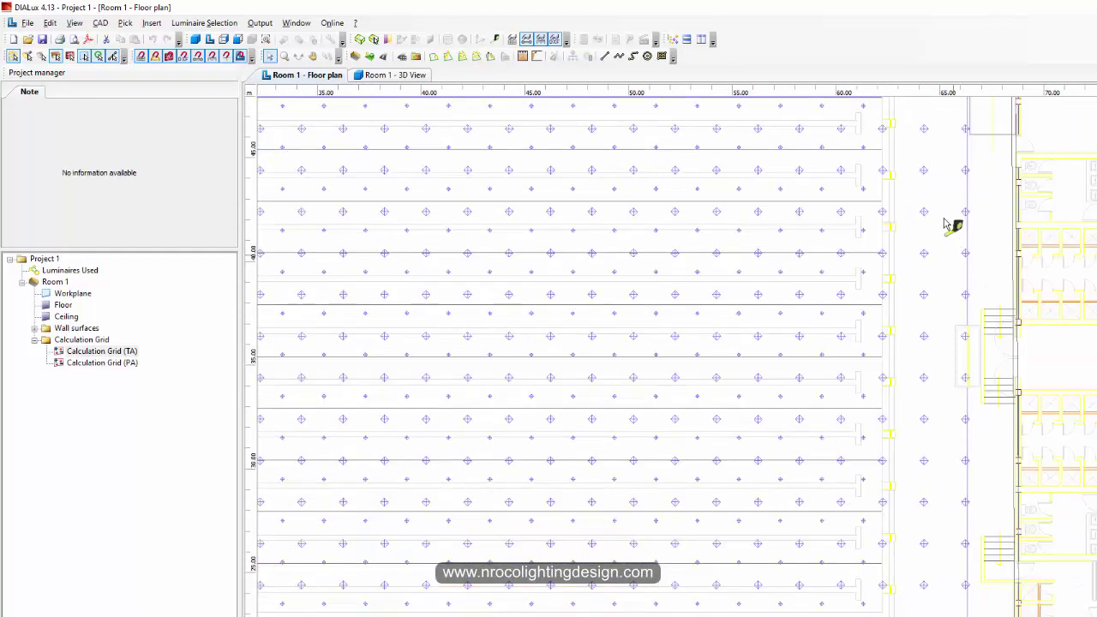
pyautogui.scroll(-1, 921, 221)
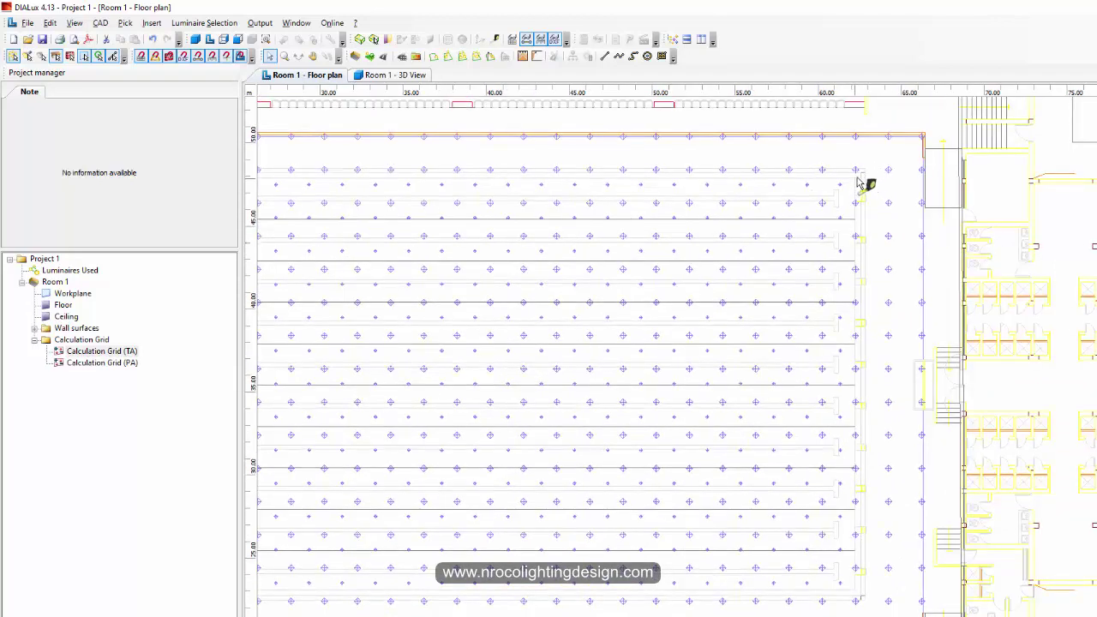
pyautogui.click(855, 178)
pyautogui.click(854, 591)
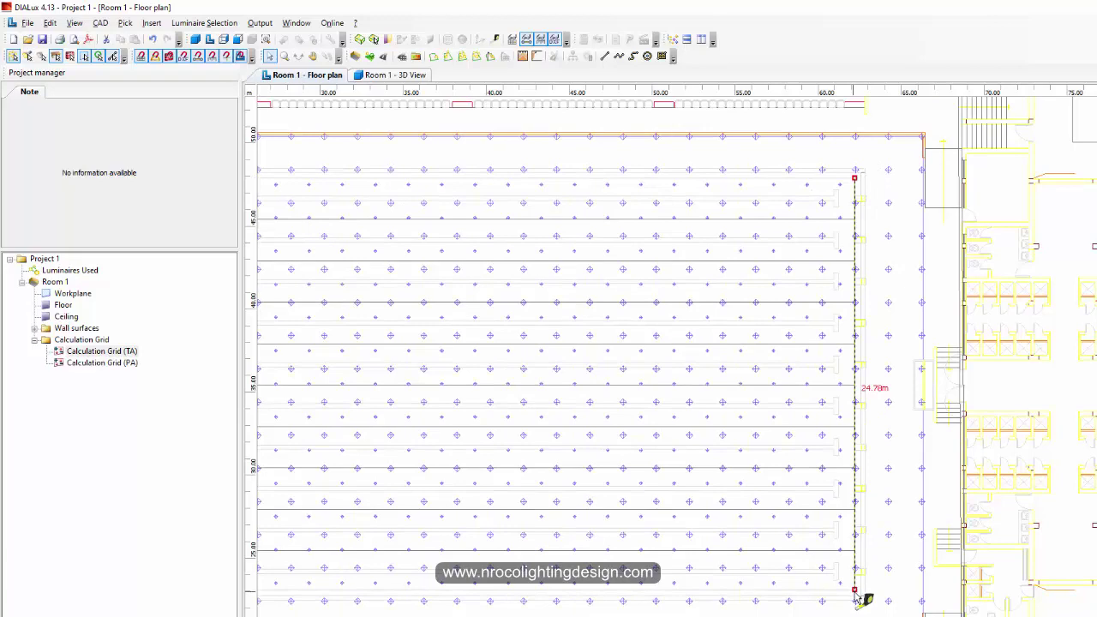
pyautogui.scroll(-2, 762, 519)
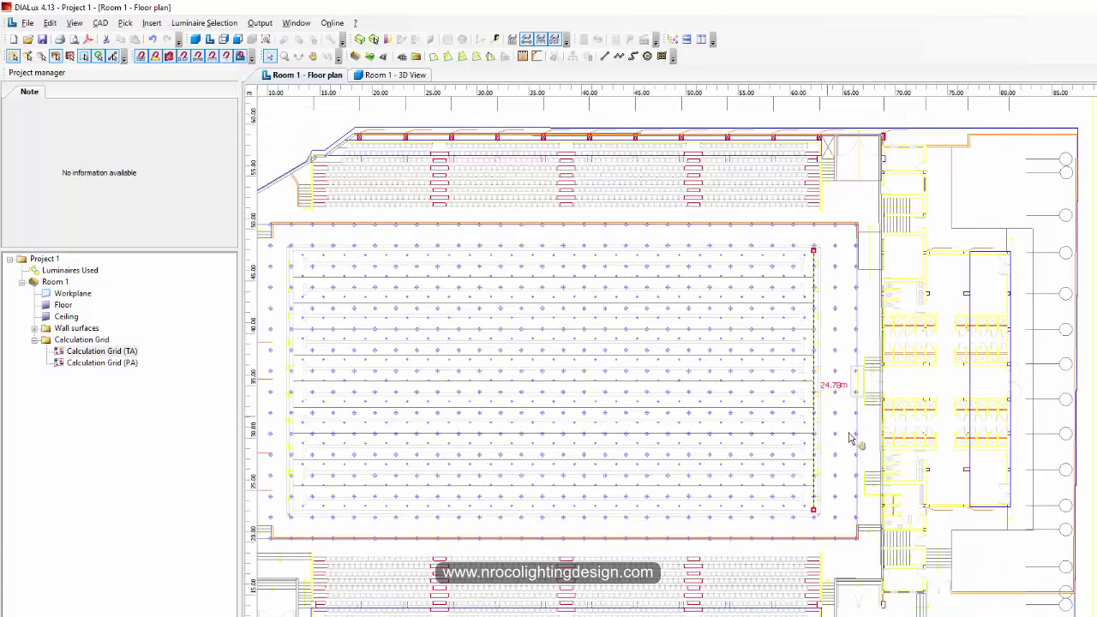
pyautogui.moveTo(443, 389); pyautogui.dragTo(498, 392, button='middle')
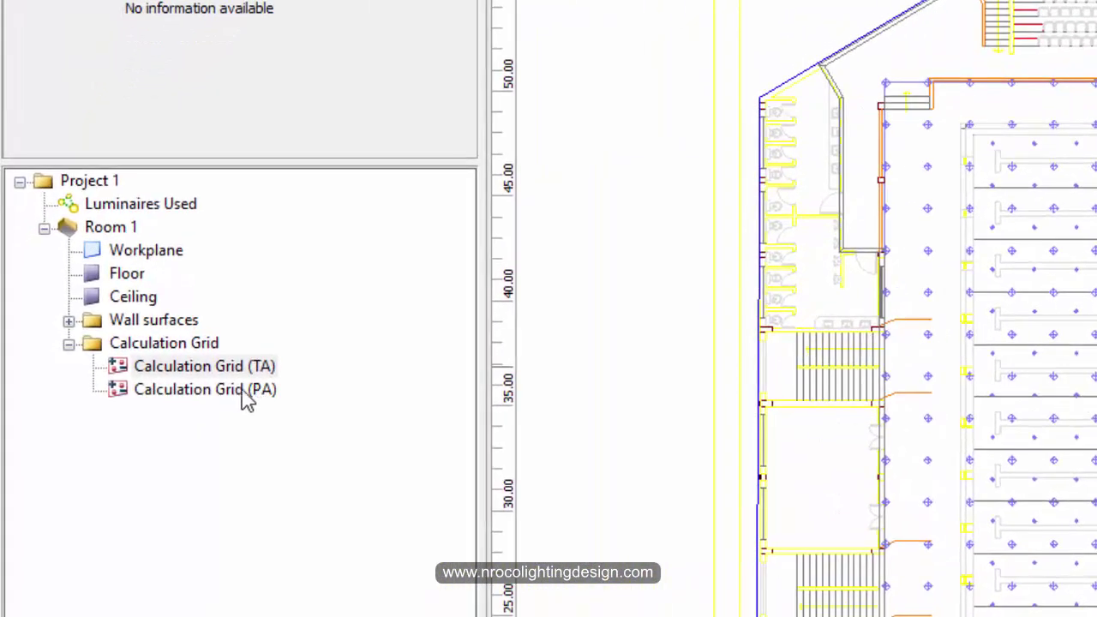
# Switch to the browser and examine the camera distribution figure and camera locations table in the swimming pool lighting layout article.
pyautogui.click(645, 424)
pyautogui.scroll(2, 677, 442)
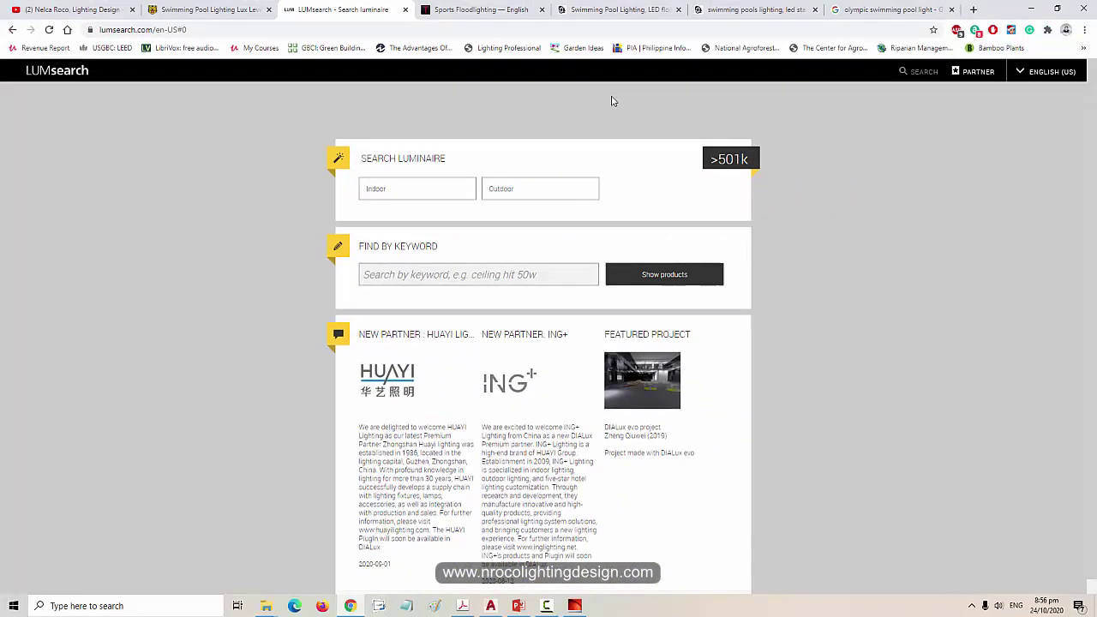
pyautogui.click(763, 14)
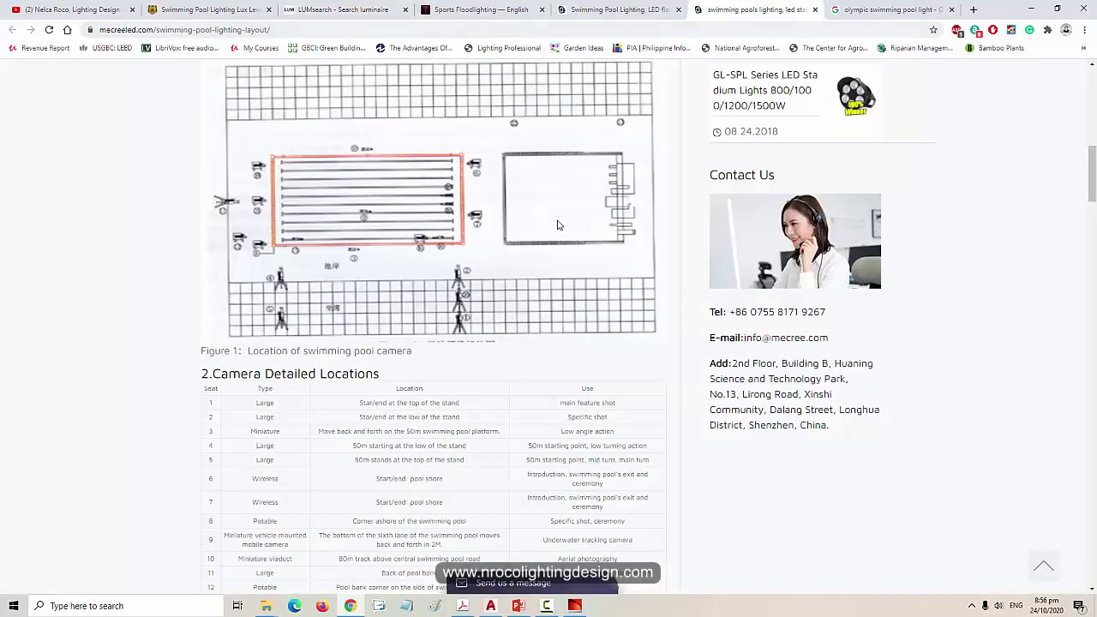
pyautogui.scroll(10, 558, 226)
pyautogui.scroll(2, 528, 259)
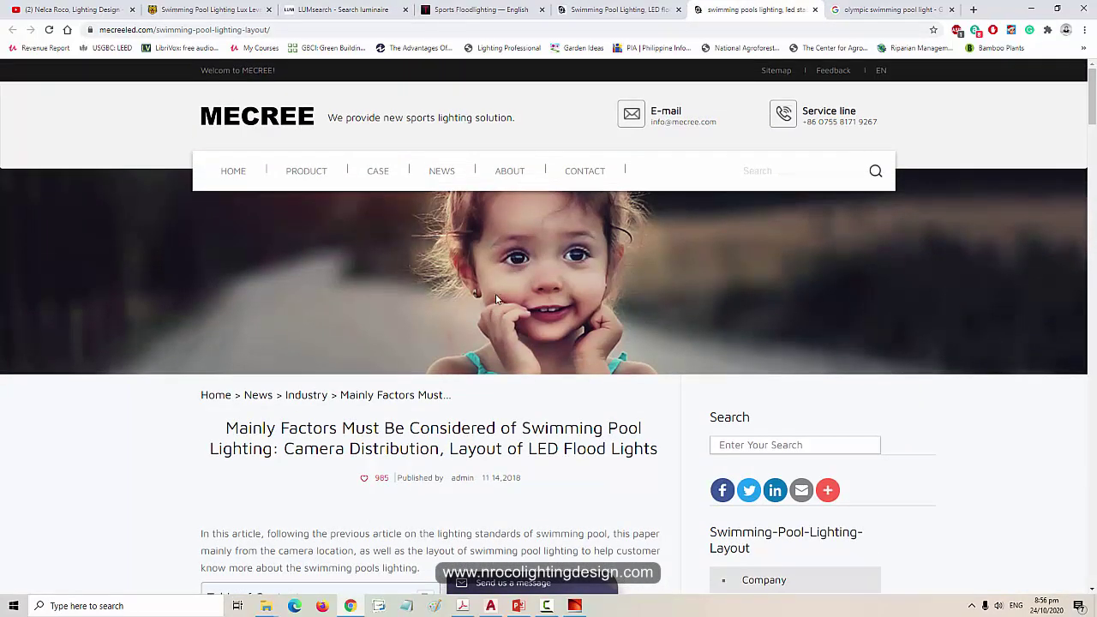
pyautogui.scroll(-7, 495, 304)
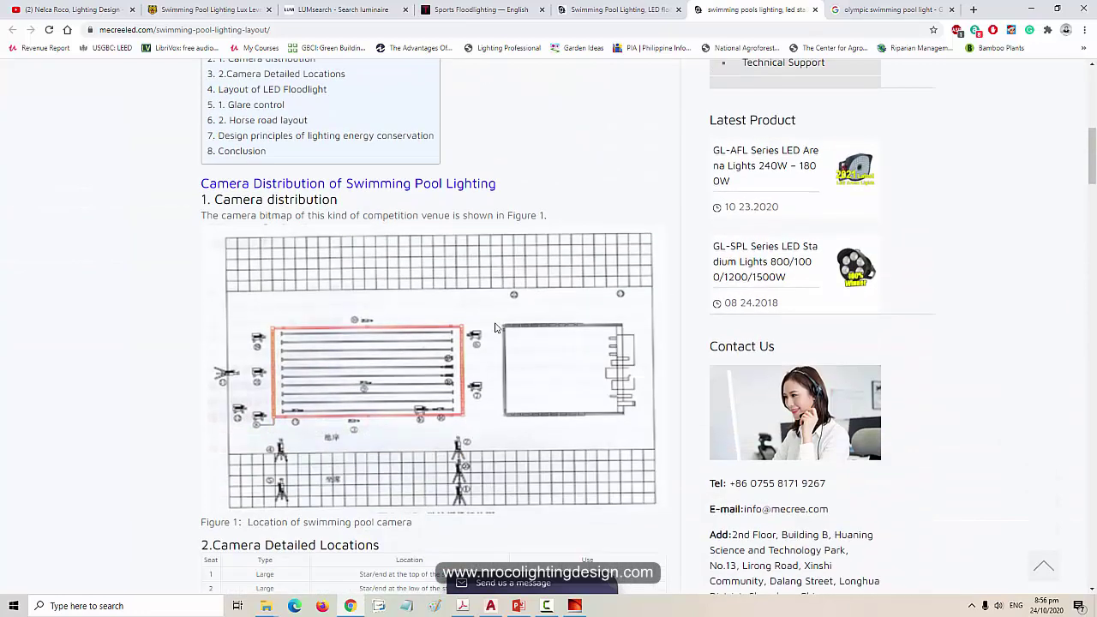
pyautogui.scroll(-1, 505, 339)
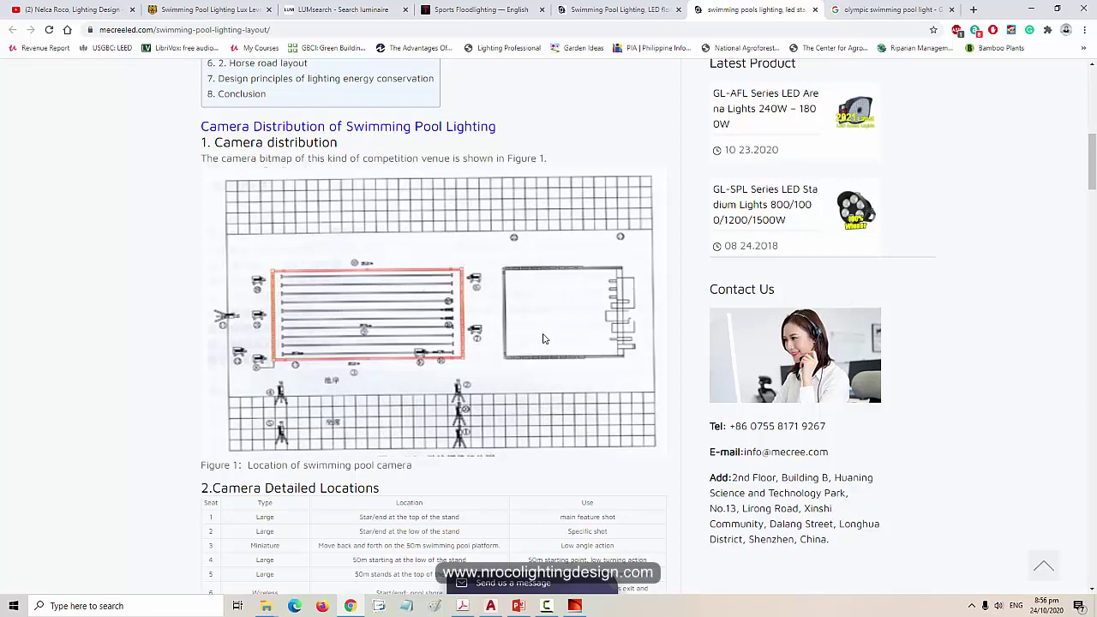
pyautogui.scroll(-3, 544, 350)
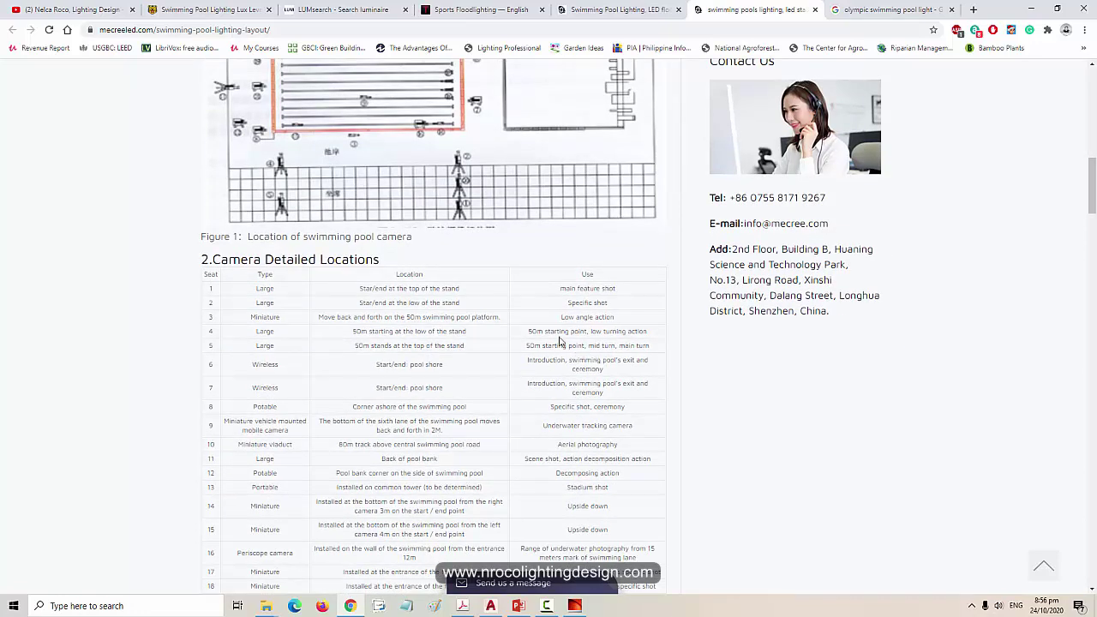
pyautogui.scroll(-2, 559, 326)
pyautogui.scroll(3, 556, 335)
pyautogui.scroll(-1, 555, 336)
pyautogui.scroll(-2, 555, 337)
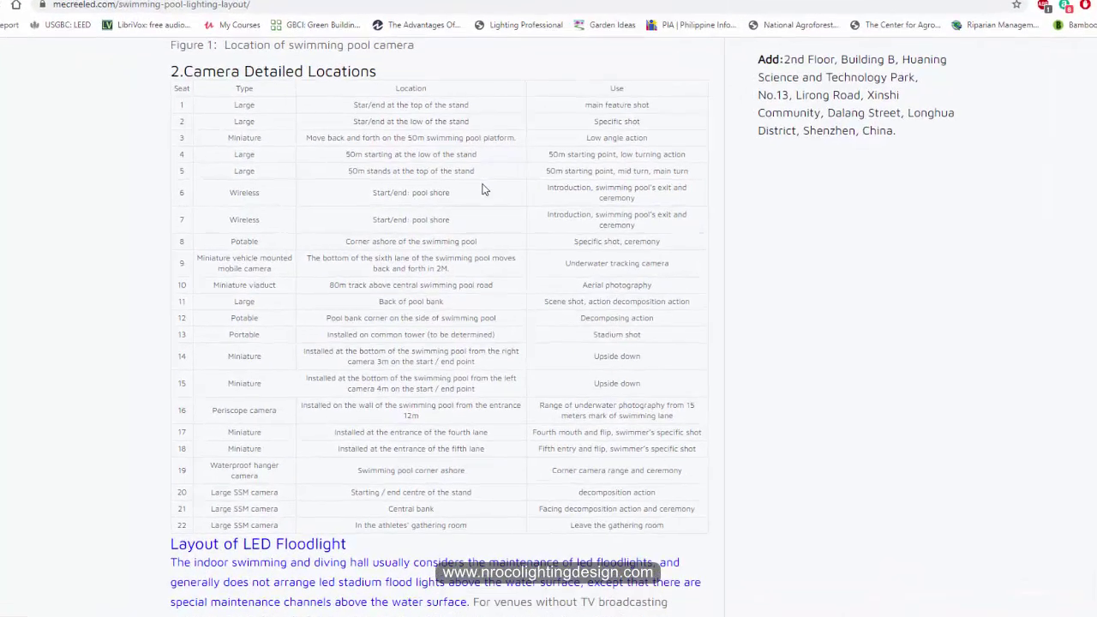
pyautogui.scroll(3, 483, 188)
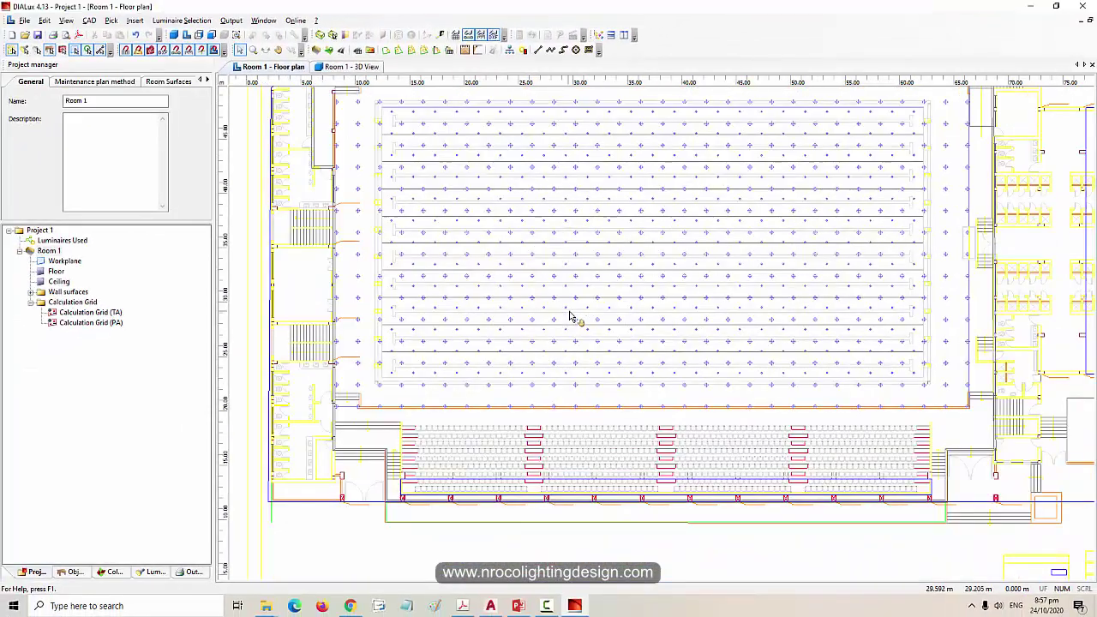
# Switch to DIALux and place a TV Camera sport object on the deck above the pool at about X 18.1 m, Y 49.5 m.
pyautogui.moveTo(568, 312); pyautogui.dragTo(569, 284, button='middle')
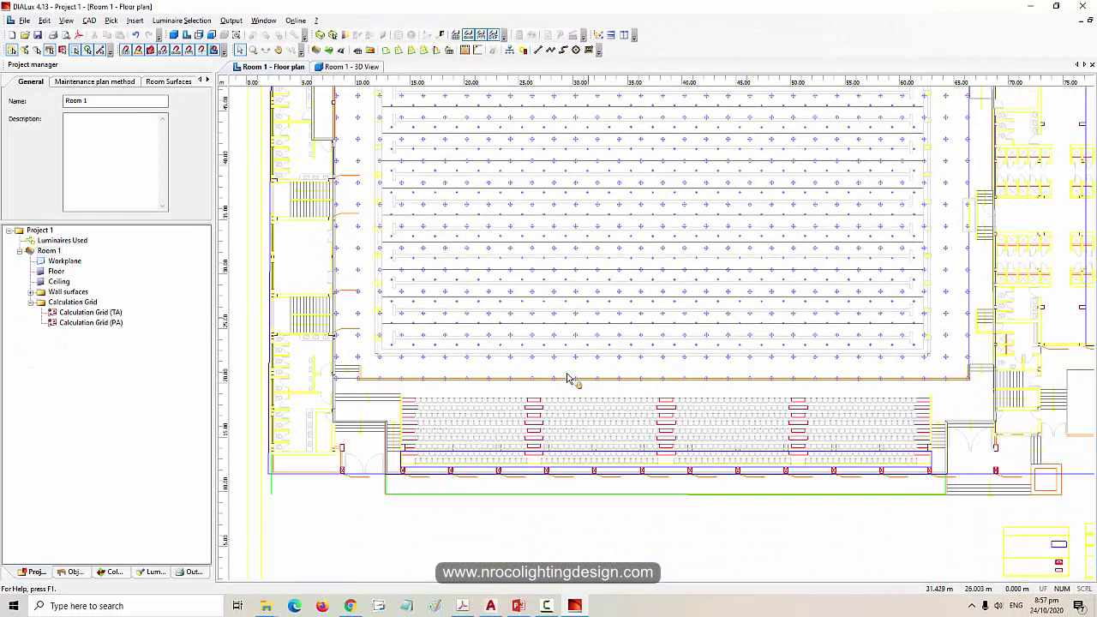
pyautogui.moveTo(569, 379); pyautogui.dragTo(546, 434, button='middle')
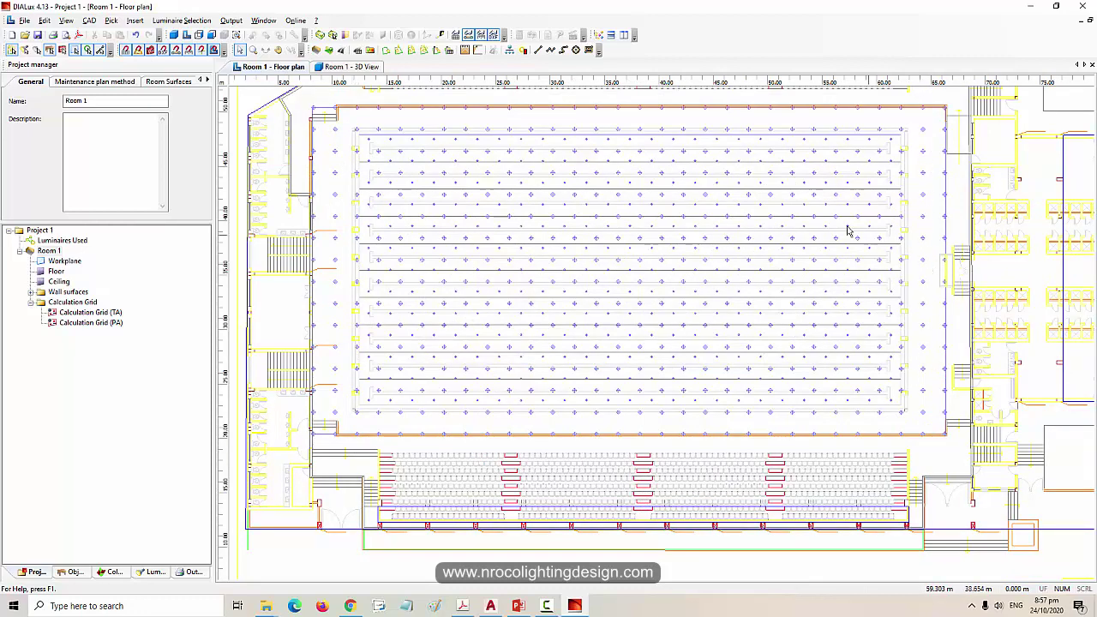
pyautogui.scroll(3, 575, 221)
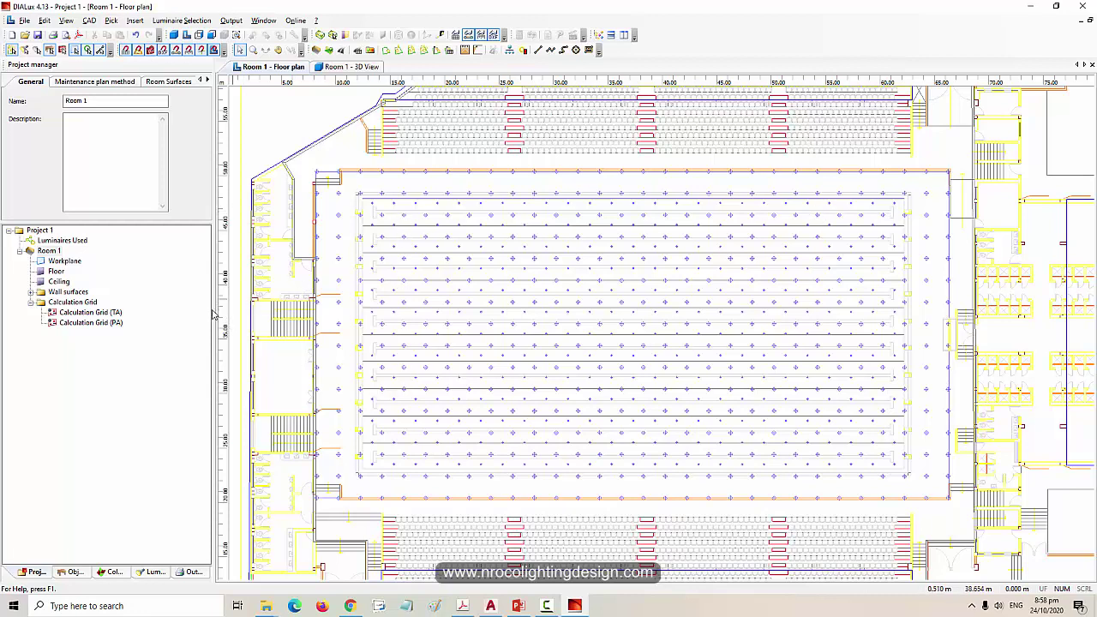
pyautogui.click(73, 570)
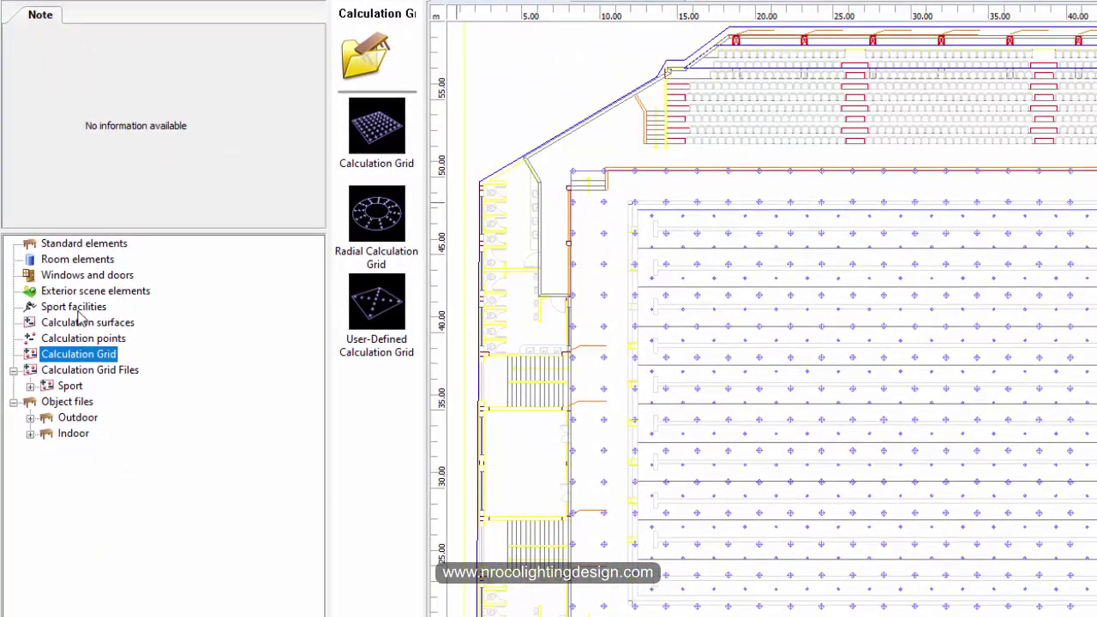
pyautogui.click(49, 272)
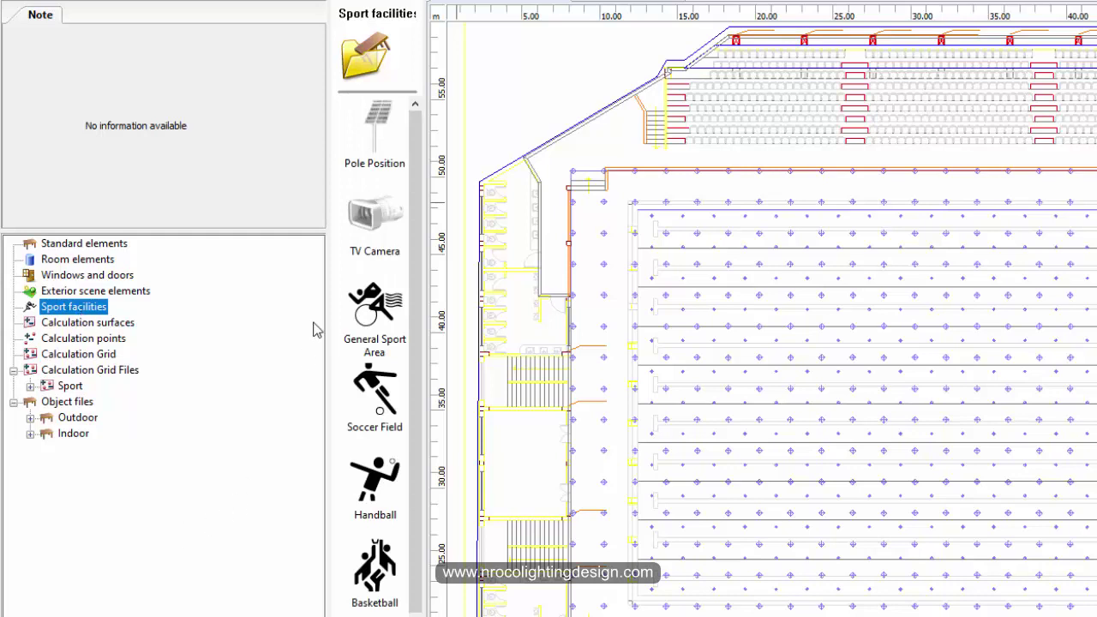
pyautogui.click(370, 219)
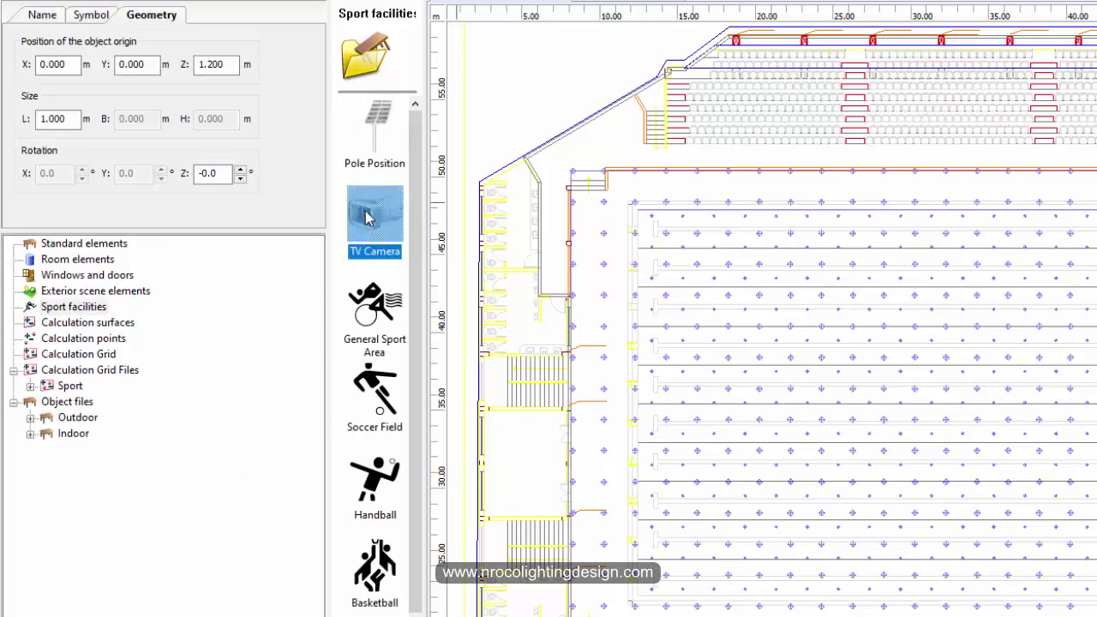
pyautogui.click(725, 195)
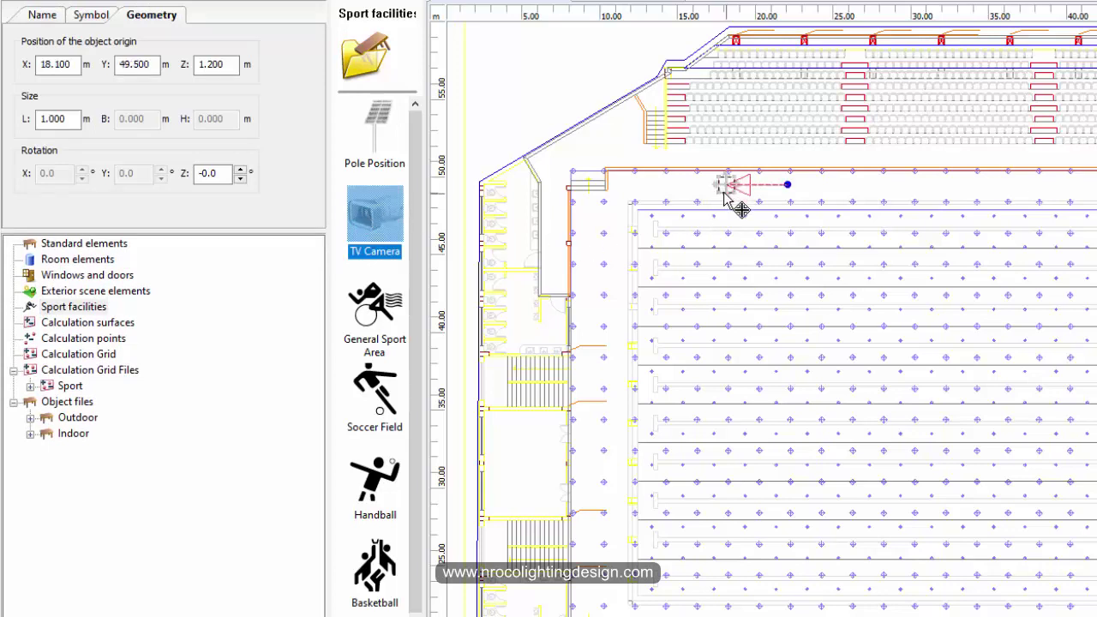
# Rotate the placed TV camera to 90° about Z so its direction line runs towards the upper grandstand.
pyautogui.scroll(3, 711, 201)
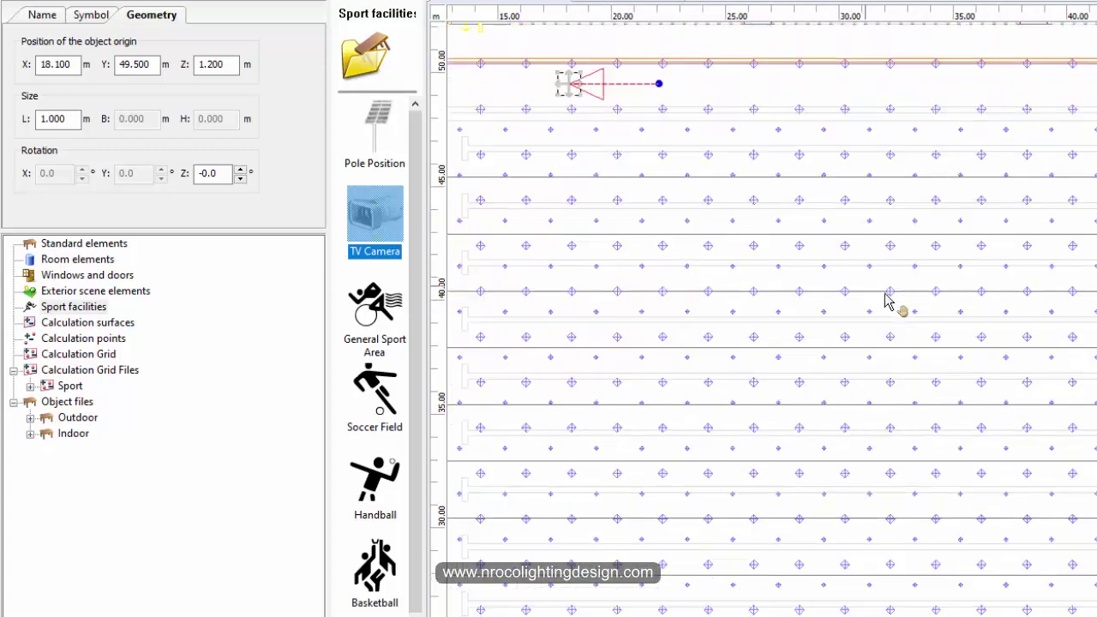
pyautogui.moveTo(836, 224); pyautogui.dragTo(857, 232, button='middle')
pyautogui.click(773, 185)
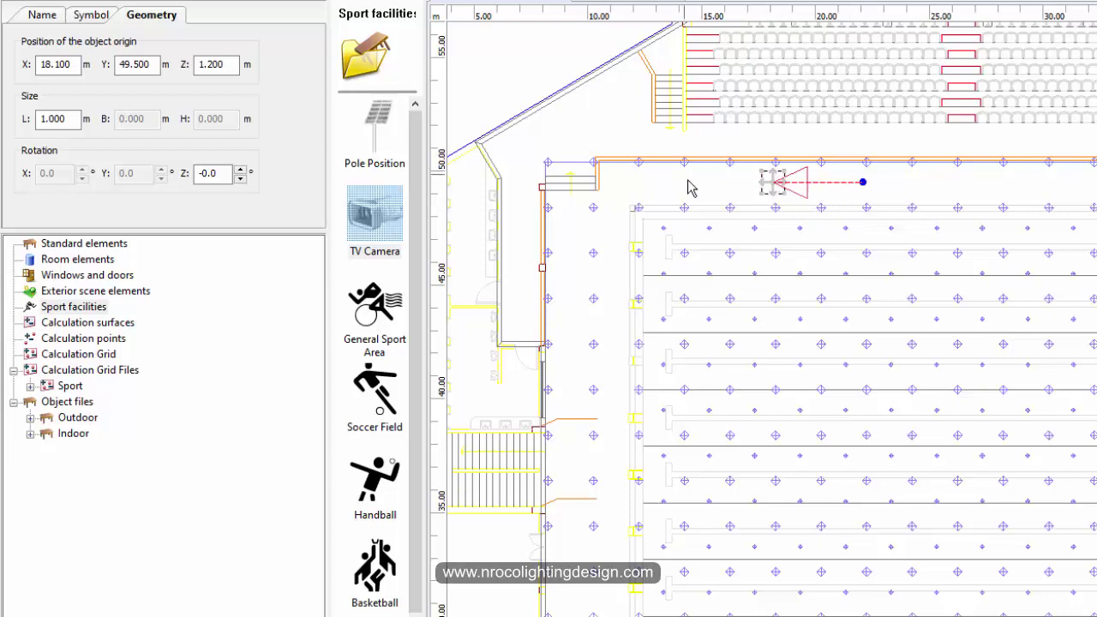
pyautogui.moveTo(863, 183); pyautogui.dragTo(774, 94)
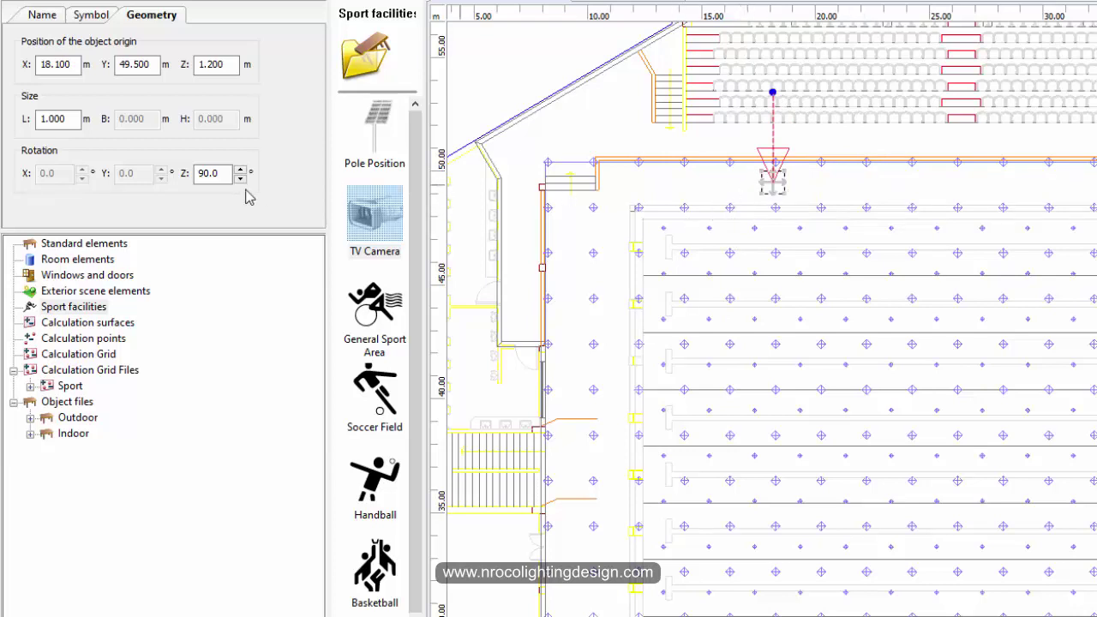
pyautogui.doubleClick(209, 173)
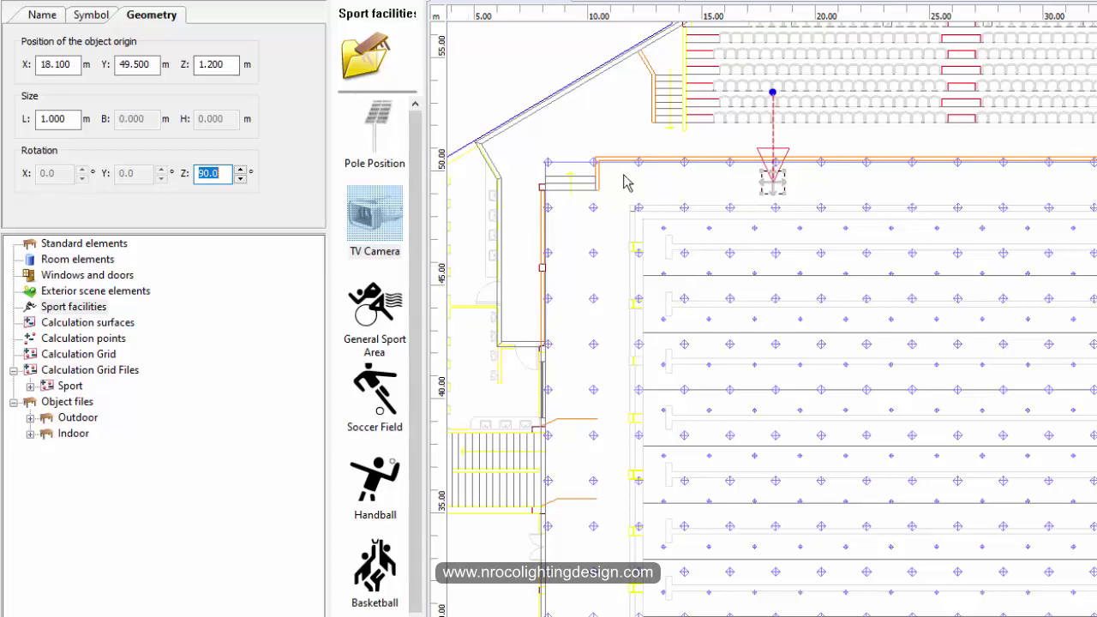
# Copy the TV camera and place the duplicate mid-length on the upper pool deck at about X 37.8 m, Y 49.2 m.
pyautogui.moveTo(867, 209); pyautogui.dragTo(799, 212, button='middle')
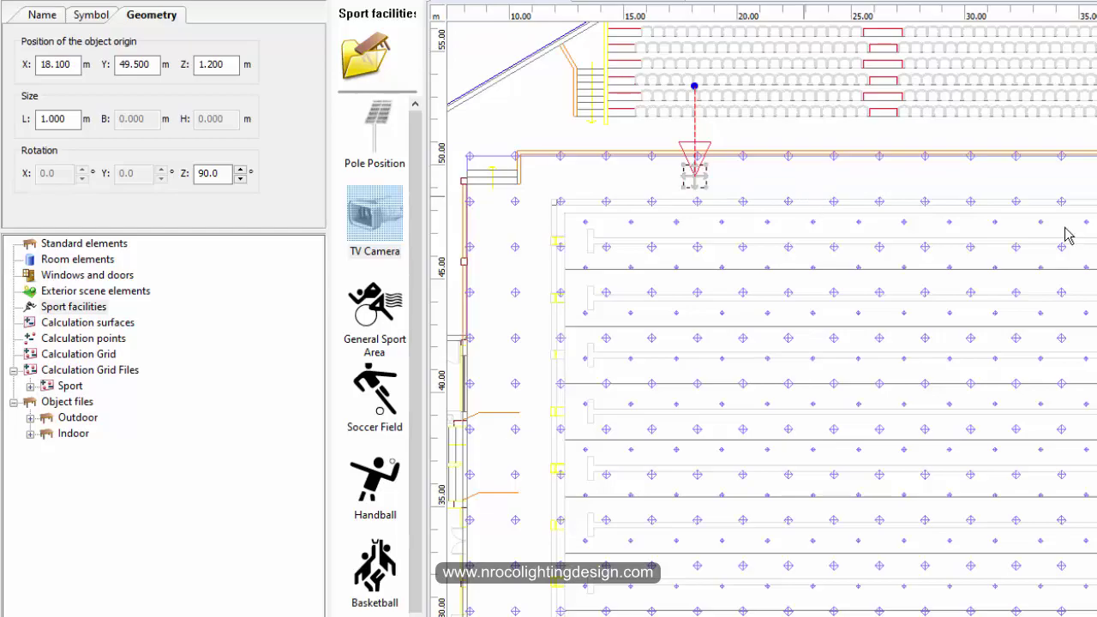
pyautogui.scroll(-2, 809, 197)
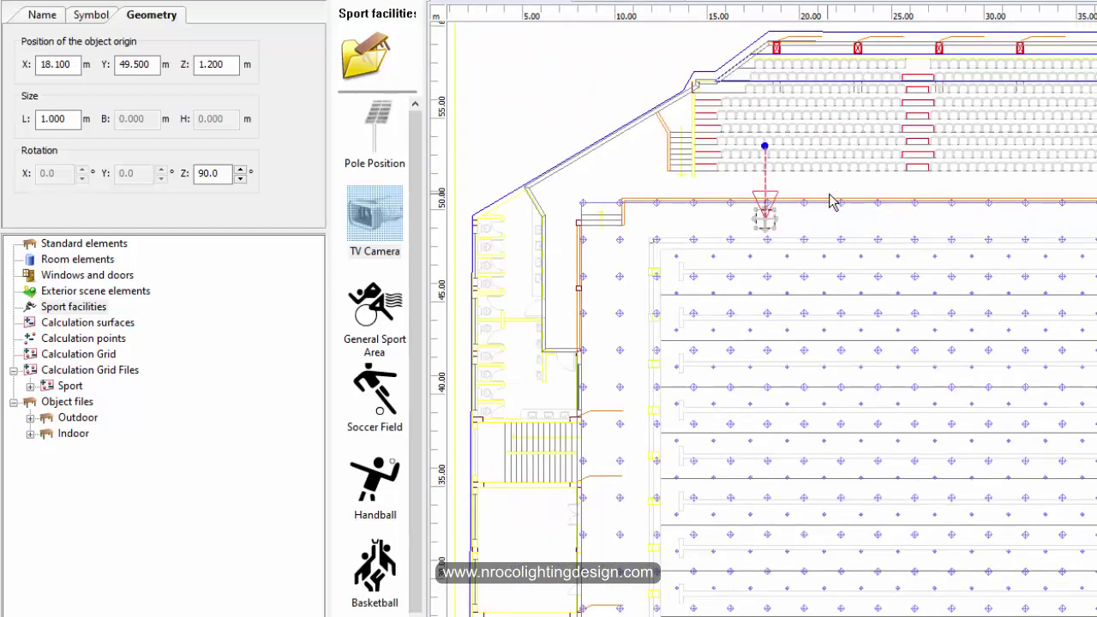
pyautogui.hotkey('ctrl', 'c')
pyautogui.hotkey('ctrl', 'v')
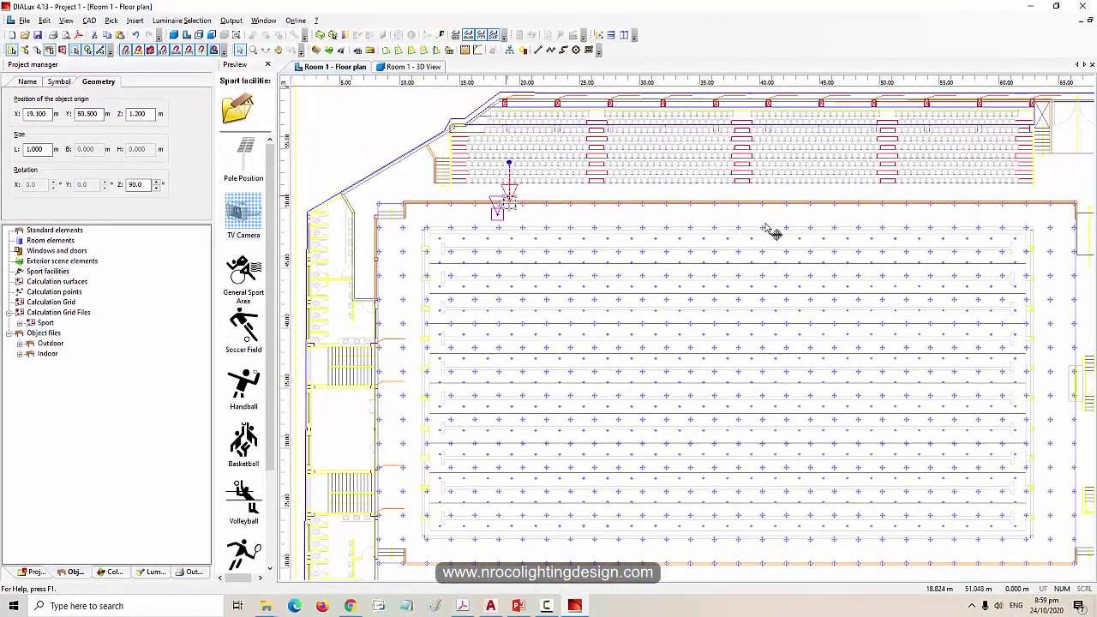
pyautogui.moveTo(772, 223); pyautogui.dragTo(725, 223)
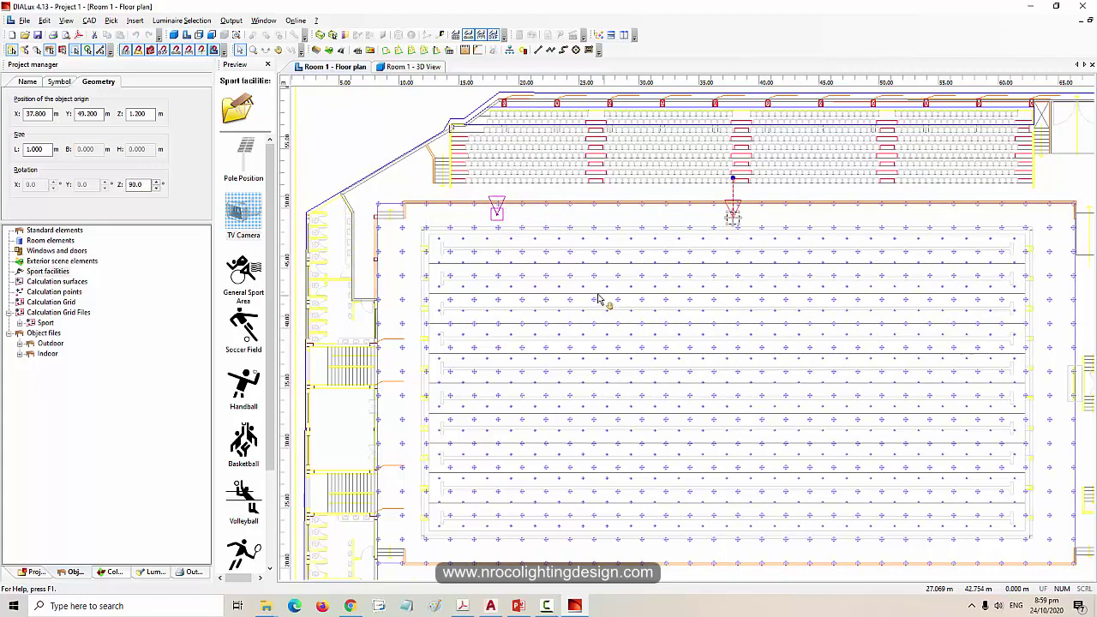
# Paste a third TV camera near the right-hand end of the upper pool deck at about X 58.6 m, Y 49.2 m.
pyautogui.moveTo(598, 298); pyautogui.dragTo(590, 298, button='middle')
pyautogui.hotkey('ctrl', 'v')
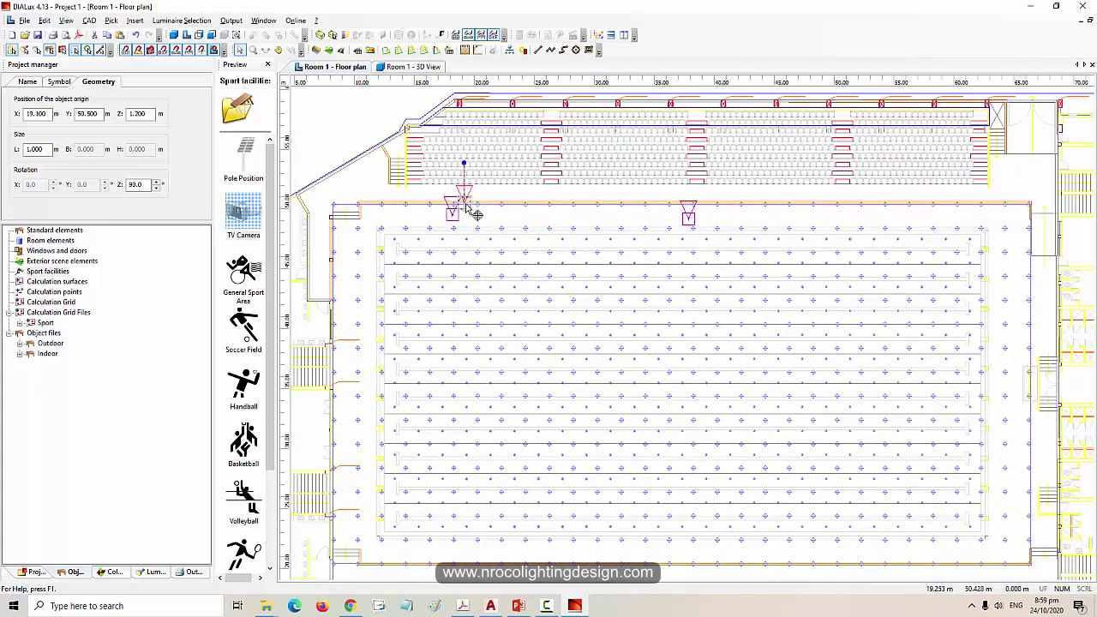
pyautogui.moveTo(474, 213); pyautogui.dragTo(943, 222)
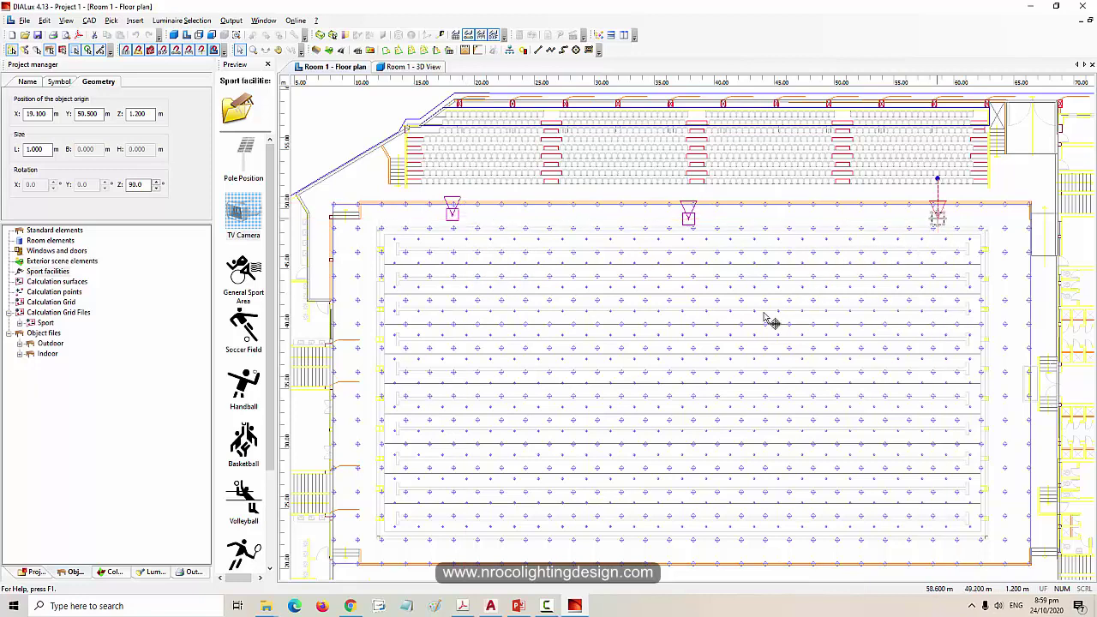
# Add another TV camera beyond the pool's right-hand end at about X 64.8 m, Y 31.4 m, and rotate it to 0° about Z.
pyautogui.scroll(-3, 754, 257)
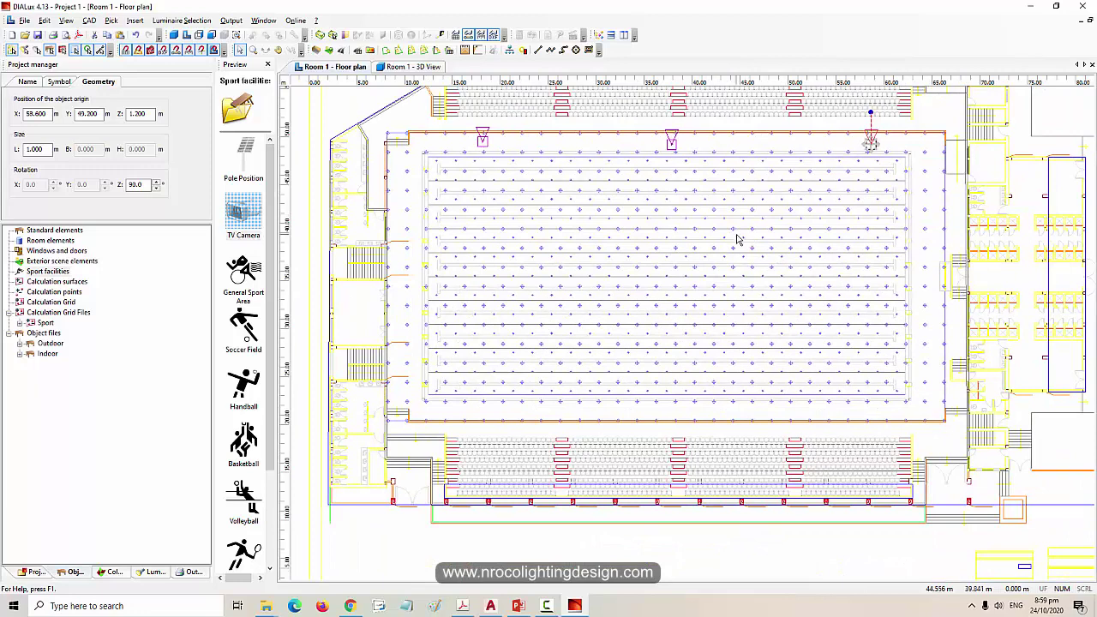
pyautogui.click(495, 132)
pyautogui.moveTo(708, 227); pyautogui.dragTo(929, 319)
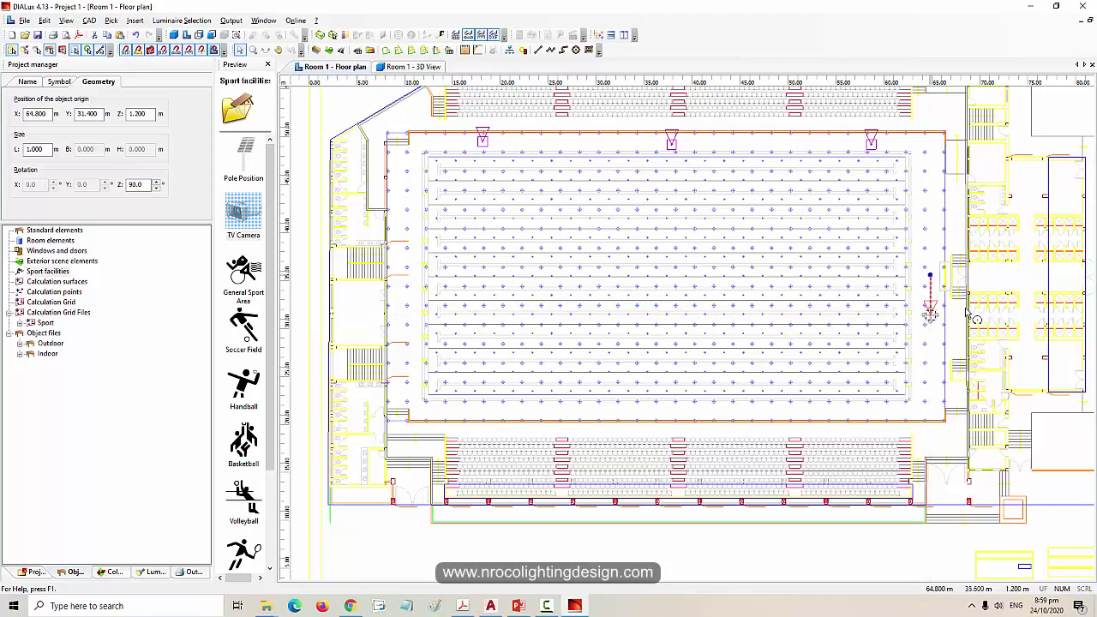
pyautogui.click(970, 317)
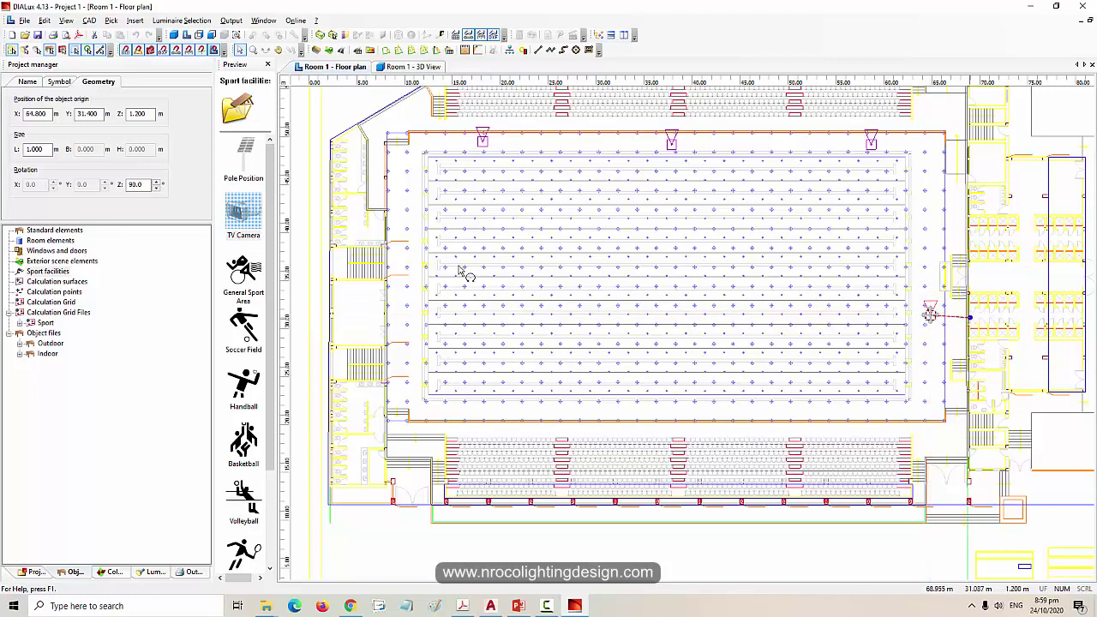
pyautogui.moveTo(148, 185); pyautogui.dragTo(114, 186)
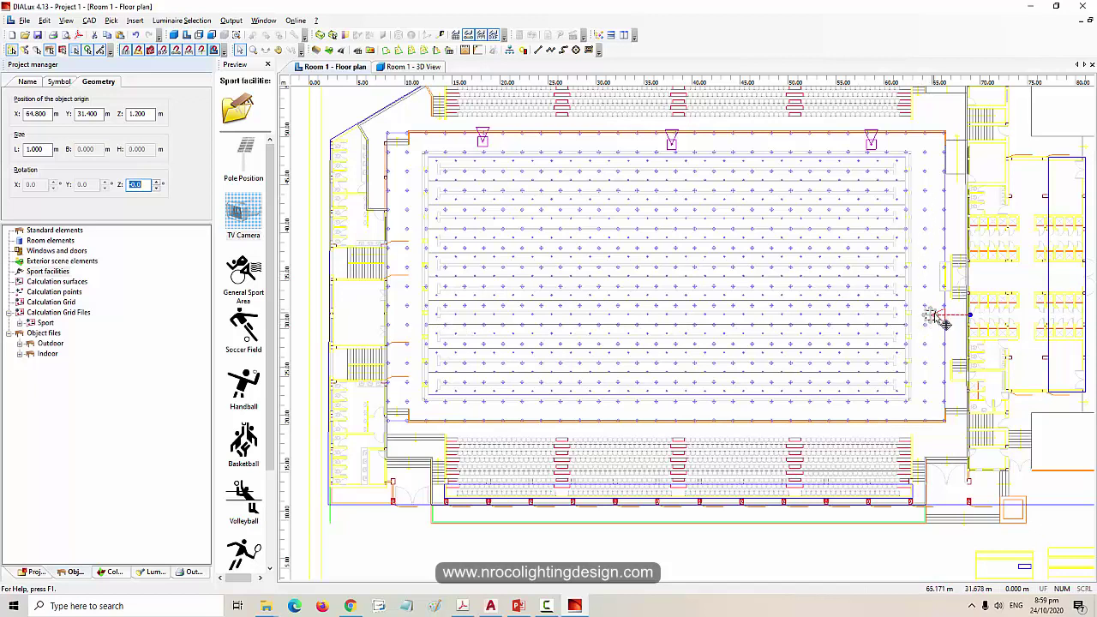
# Reposition the right-end camera towards the upper lanes and place a copy of it near the lower lanes at about X 65.8 m, Y 26.6 m.
pyautogui.moveTo(936, 315); pyautogui.dragTo(941, 364)
pyautogui.hotkey('ctrl', 'c')
pyautogui.hotkey('ctrl', 'v')
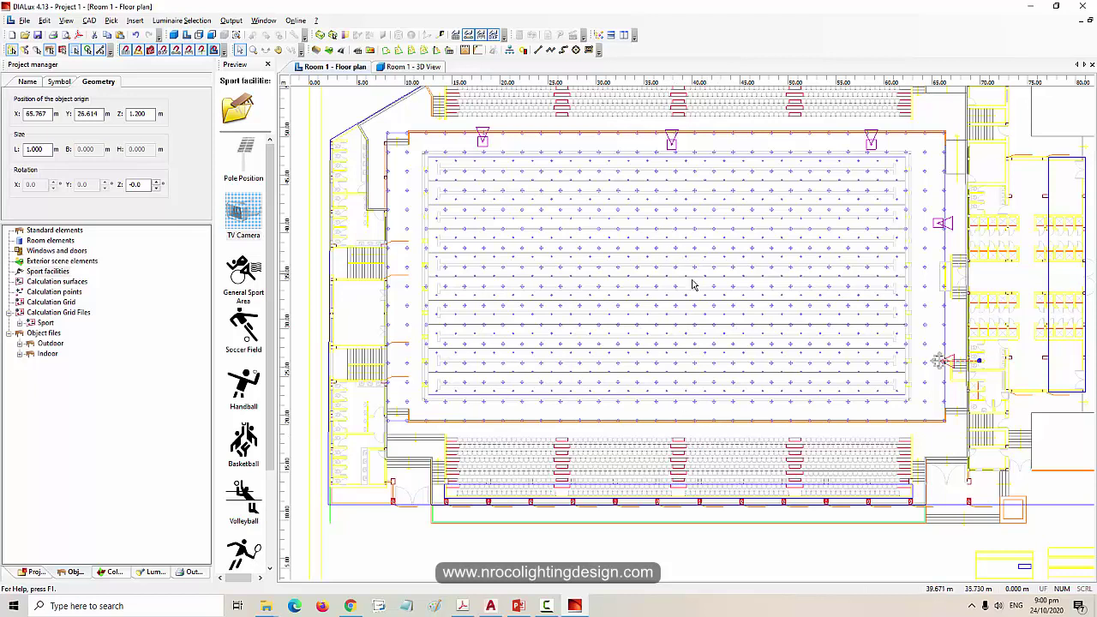
# Paste another TV camera into the middle of the lower grandstand at about X 39.1 m, Y 15.5 m, and set its height to 6 m.
pyautogui.hotkey('ctrl', 'v')
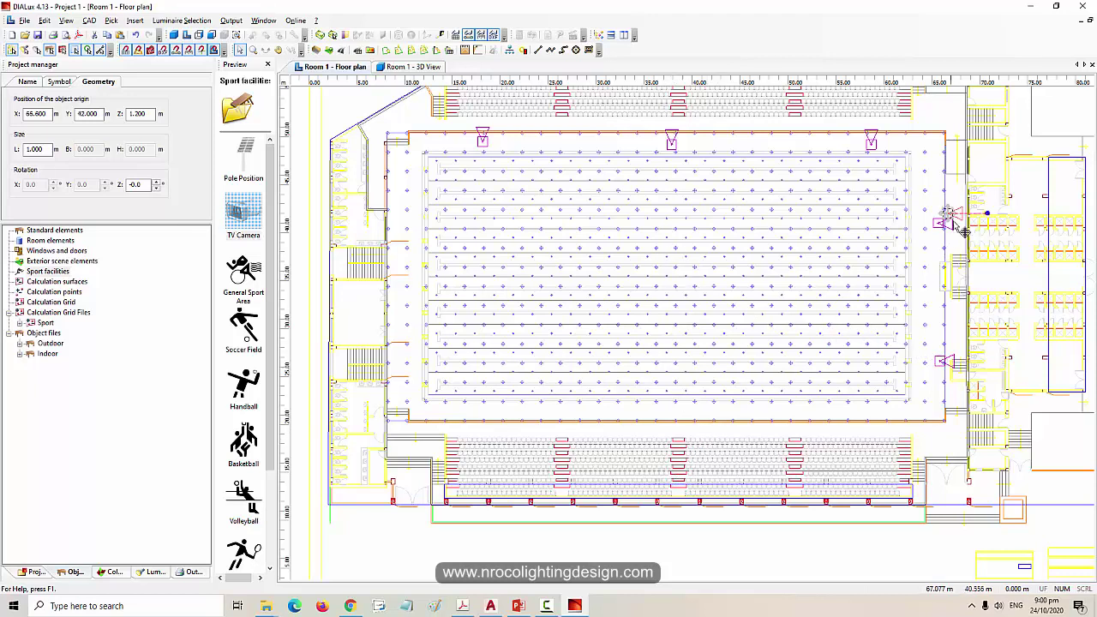
pyautogui.moveTo(950, 215); pyautogui.dragTo(709, 484)
pyautogui.click(142, 115)
pyautogui.write('6')
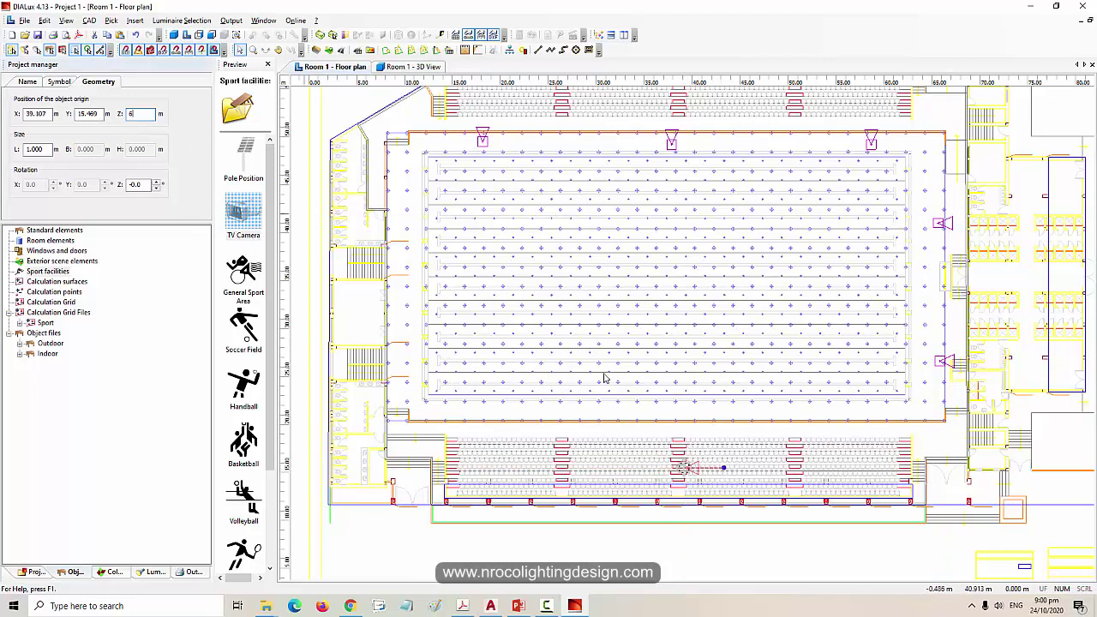
pyautogui.press('Return')
# Rotate the lower grandstand's TV camera to -90° about Z.
pyautogui.moveTo(686, 499); pyautogui.dragTo(687, 502)
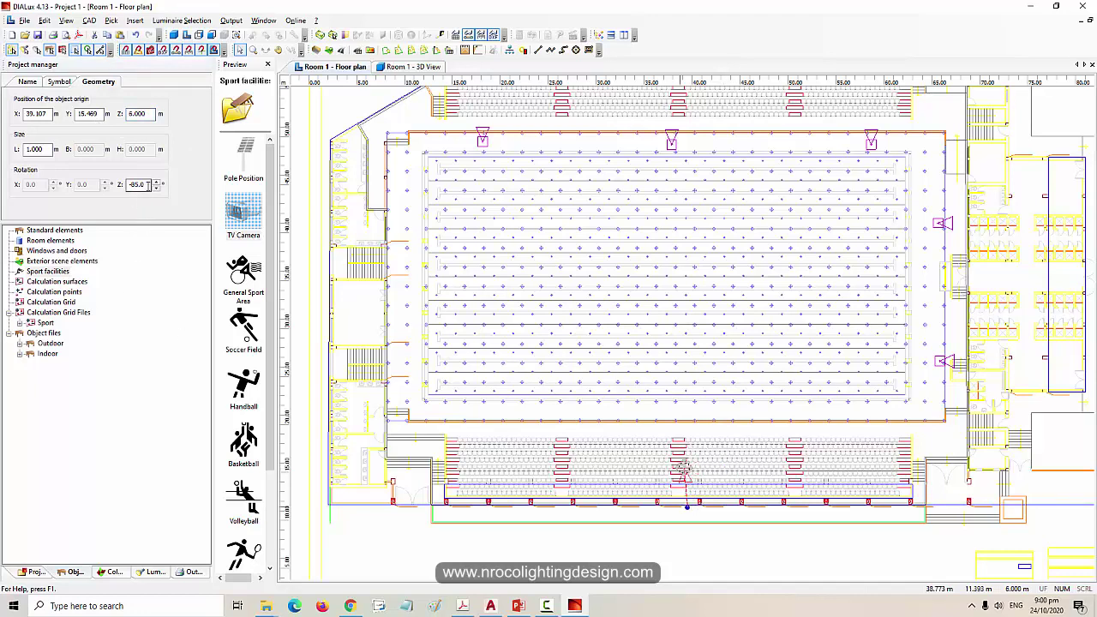
pyautogui.moveTo(148, 185); pyautogui.dragTo(127, 185)
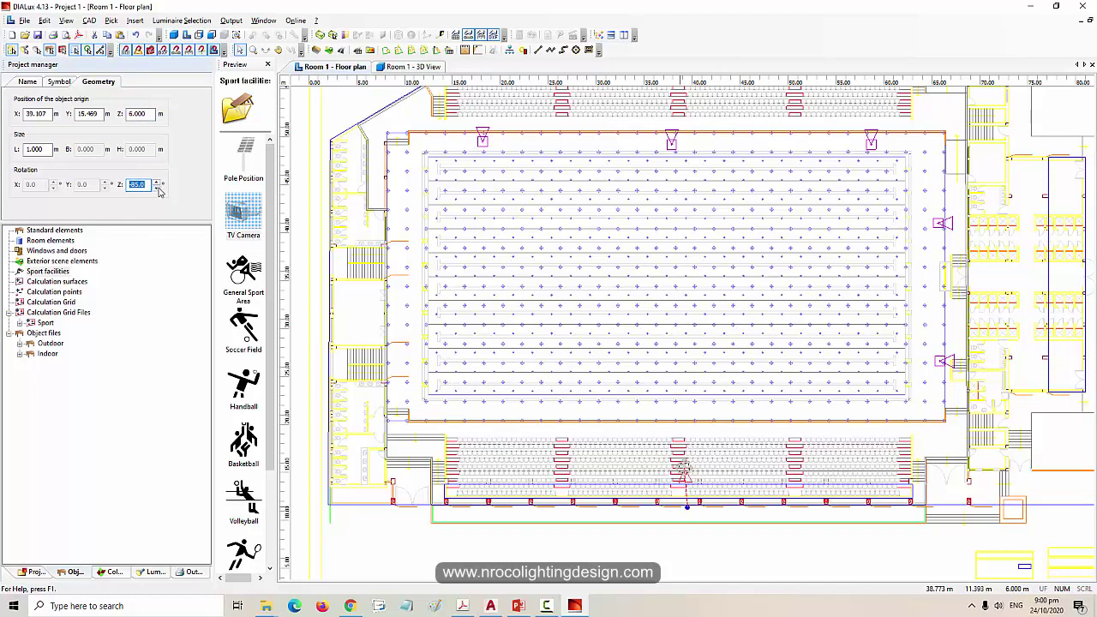
pyautogui.write('-90')
pyautogui.press('Return')
pyautogui.moveTo(691, 461); pyautogui.dragTo(705, 410, button='middle')
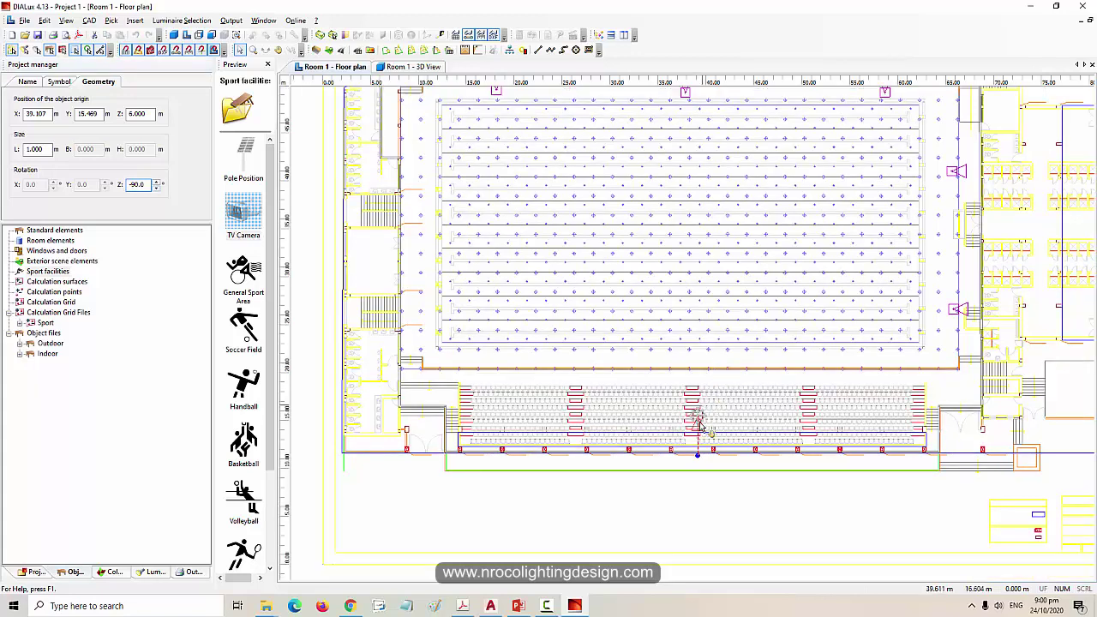
# Move the lower grandstand's TV camera slightly towards the pool's left-hand end, to about X 37.4 m, Y 15.1 m.
pyautogui.scroll(1, 699, 445)
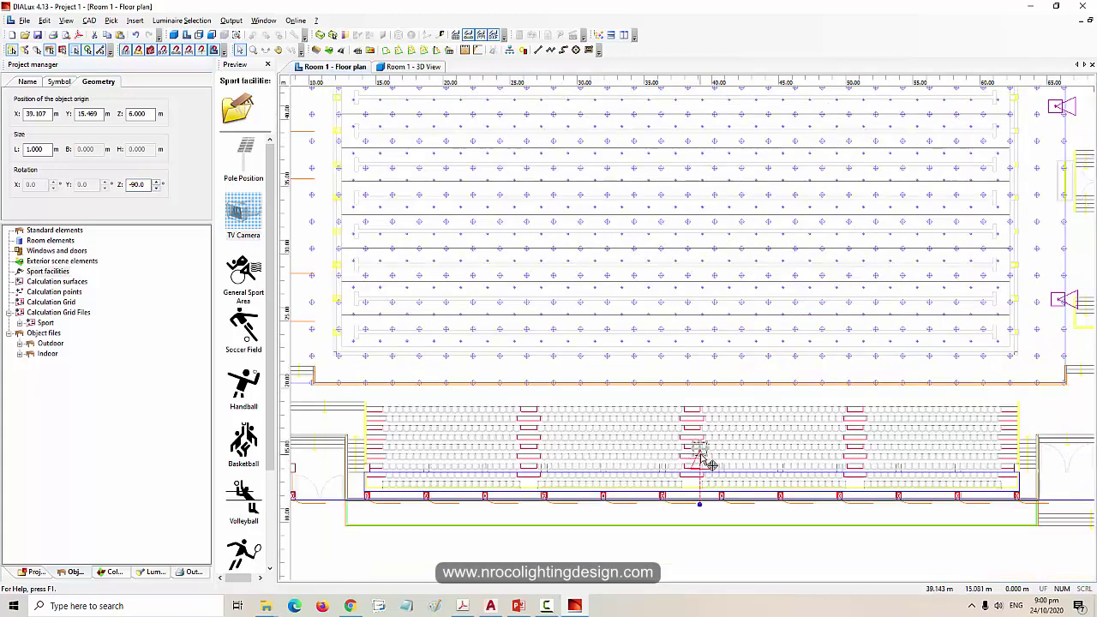
pyautogui.moveTo(697, 453); pyautogui.dragTo(681, 434)
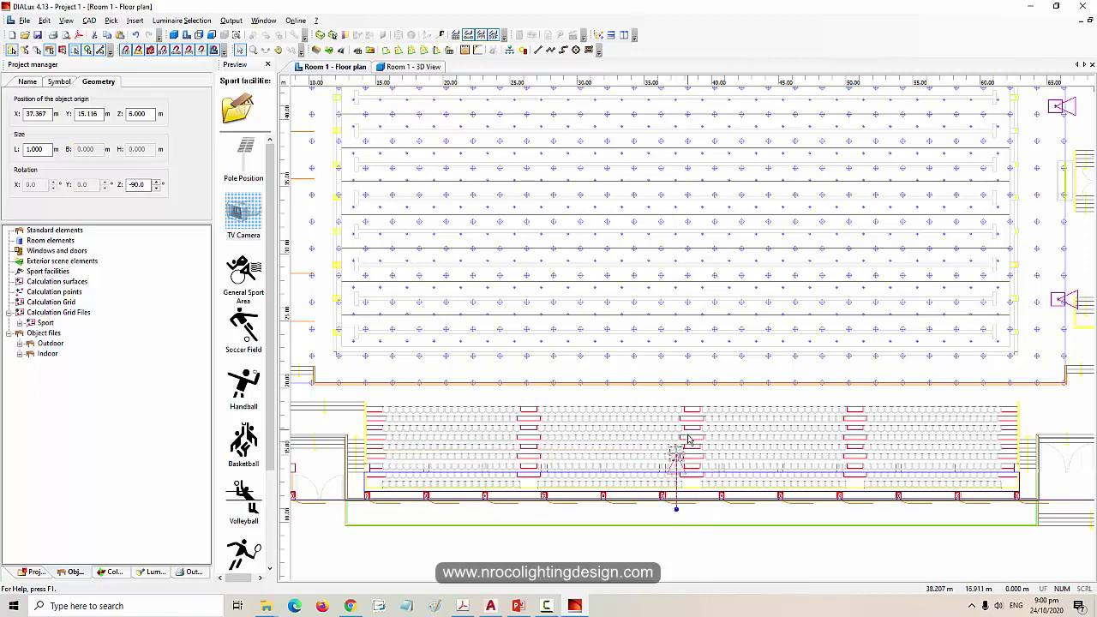
pyautogui.scroll(-2, 690, 479)
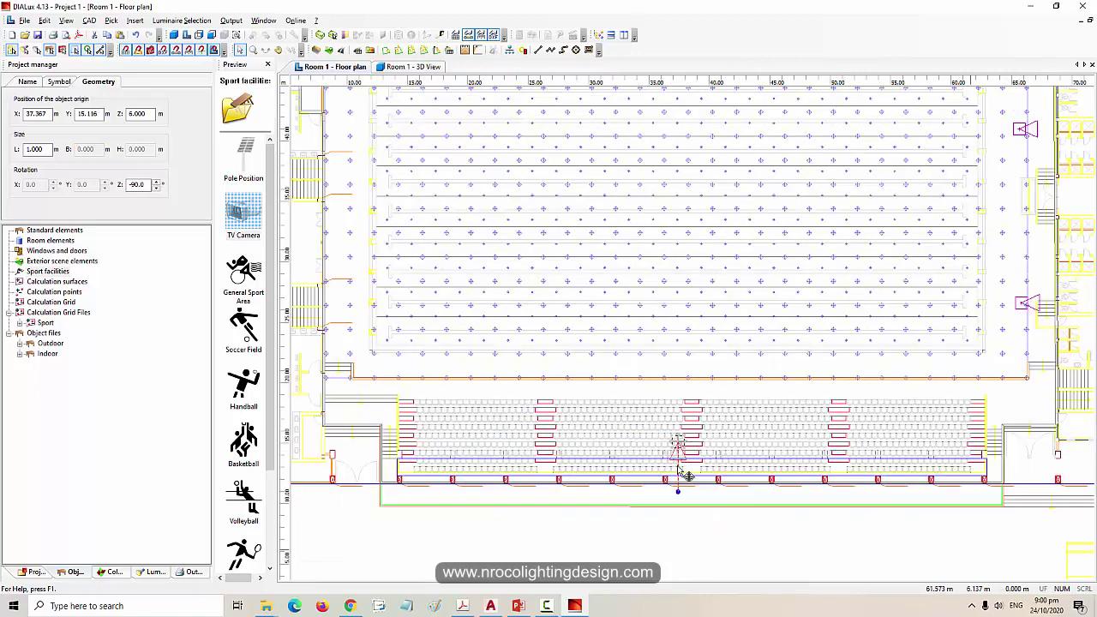
# Copy the right-end TV camera near the upper lanes and place the copy at the pool's left-hand end at X 11.3 m, Y 35 m.
pyautogui.scroll(-2, 677, 232)
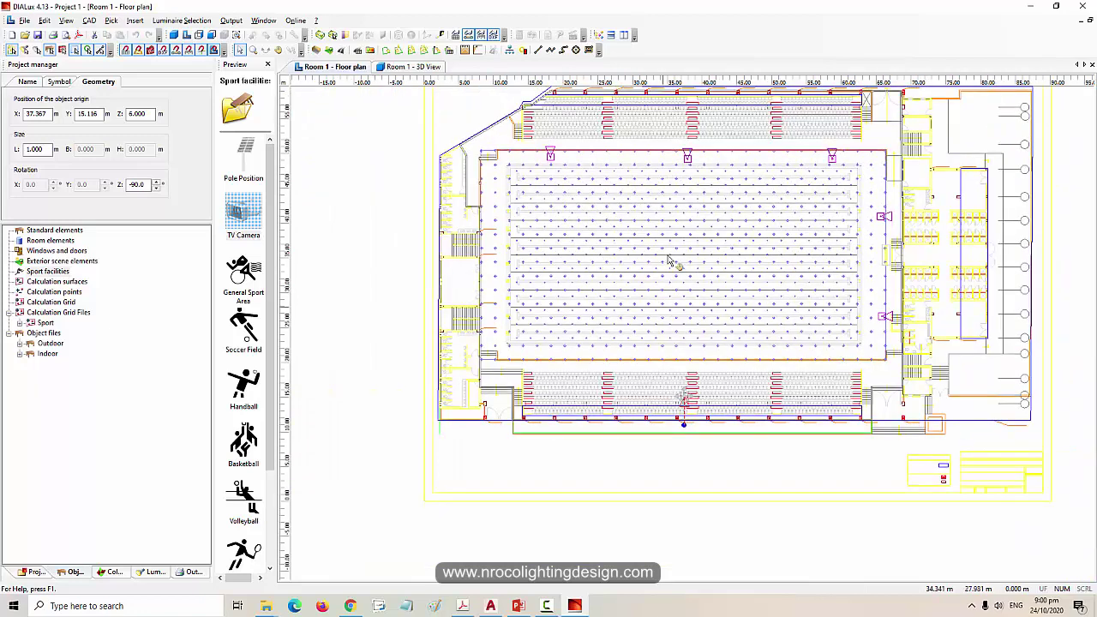
pyautogui.scroll(2, 657, 441)
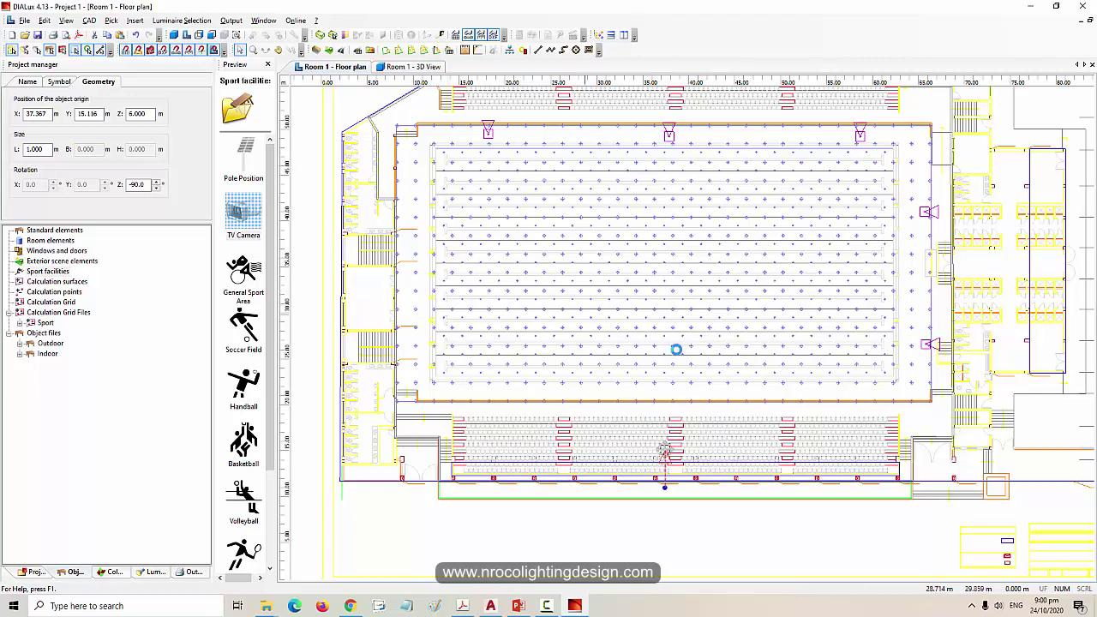
pyautogui.click(932, 209)
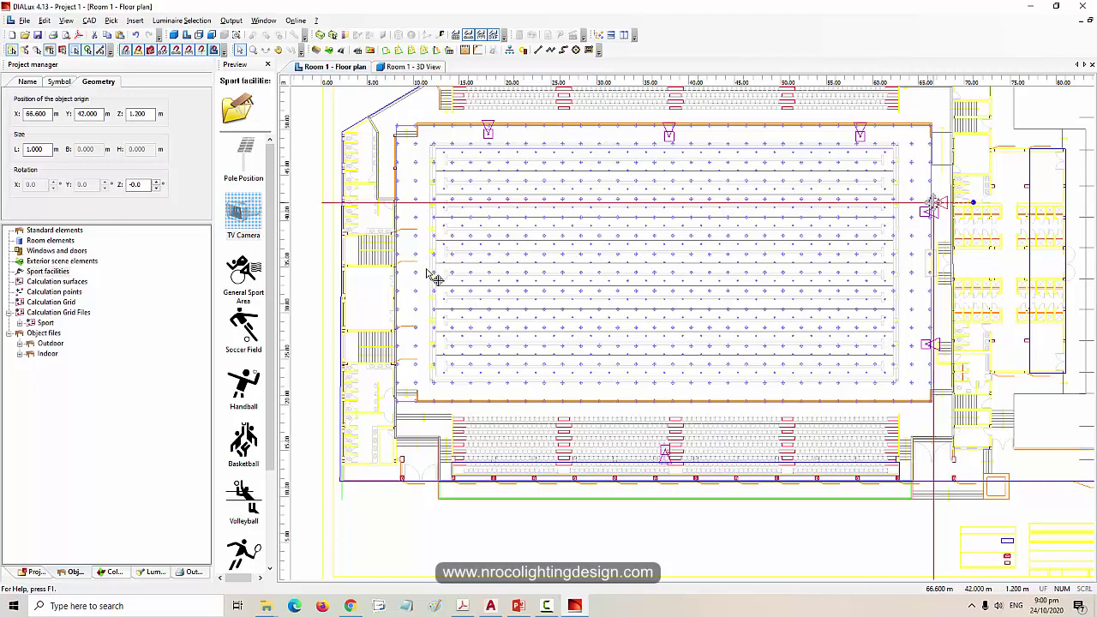
pyautogui.hotkey('ctrl', 'v')
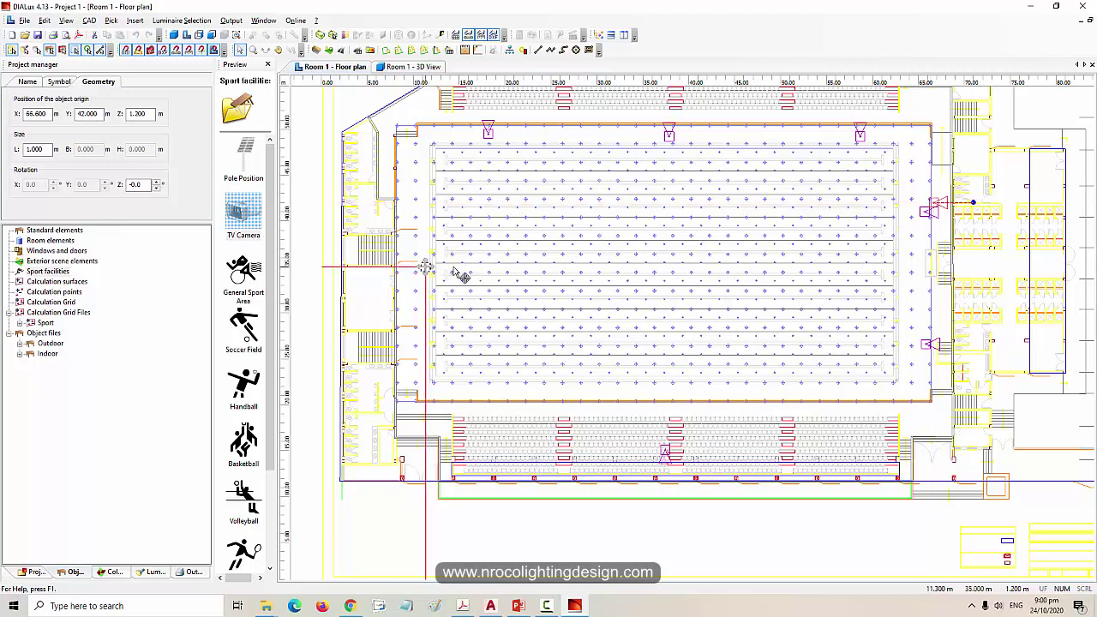
pyautogui.click(460, 274)
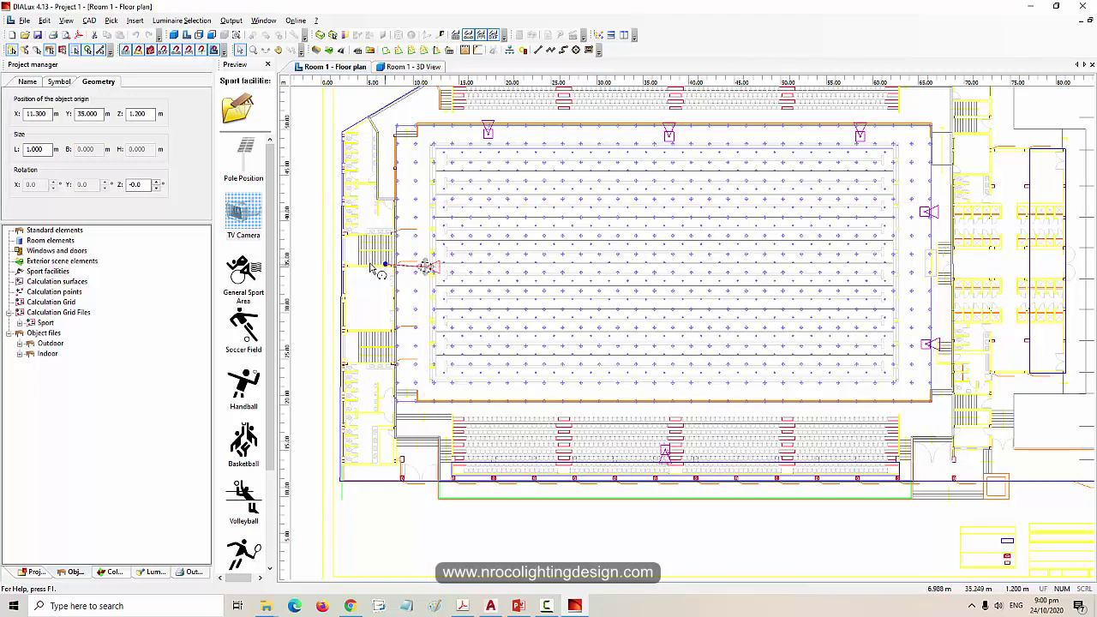
# Rotate the left-end TV camera to 180° about Z.
pyautogui.click(375, 269)
pyautogui.click(150, 185)
pyautogui.moveTo(150, 185); pyautogui.dragTo(108, 189)
pyautogui.write('1')
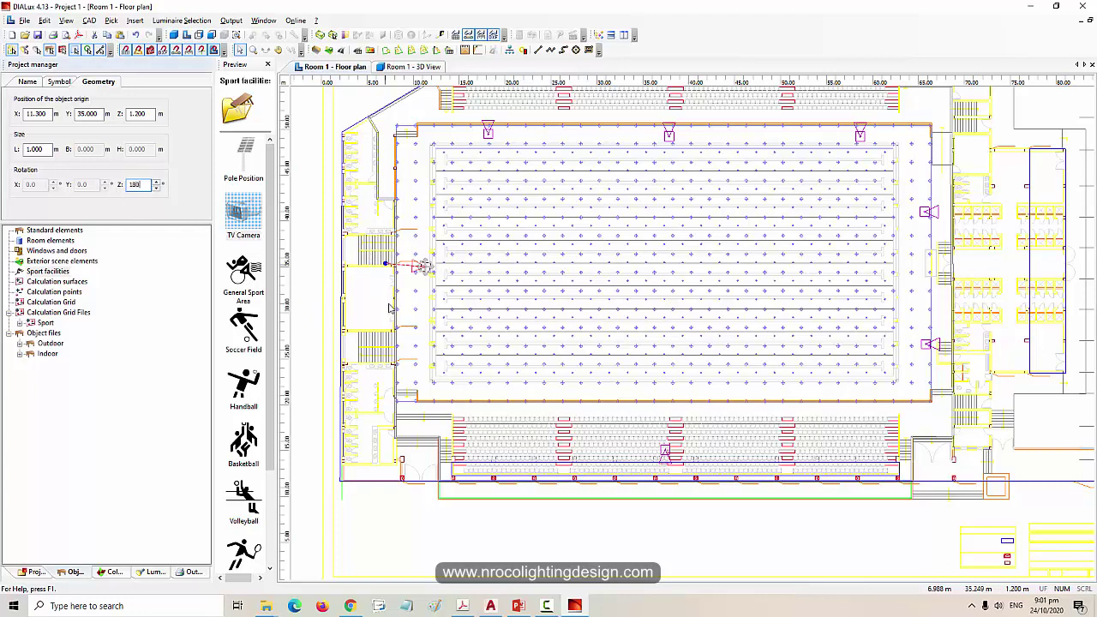
pyautogui.write('80')
pyautogui.press('Return')
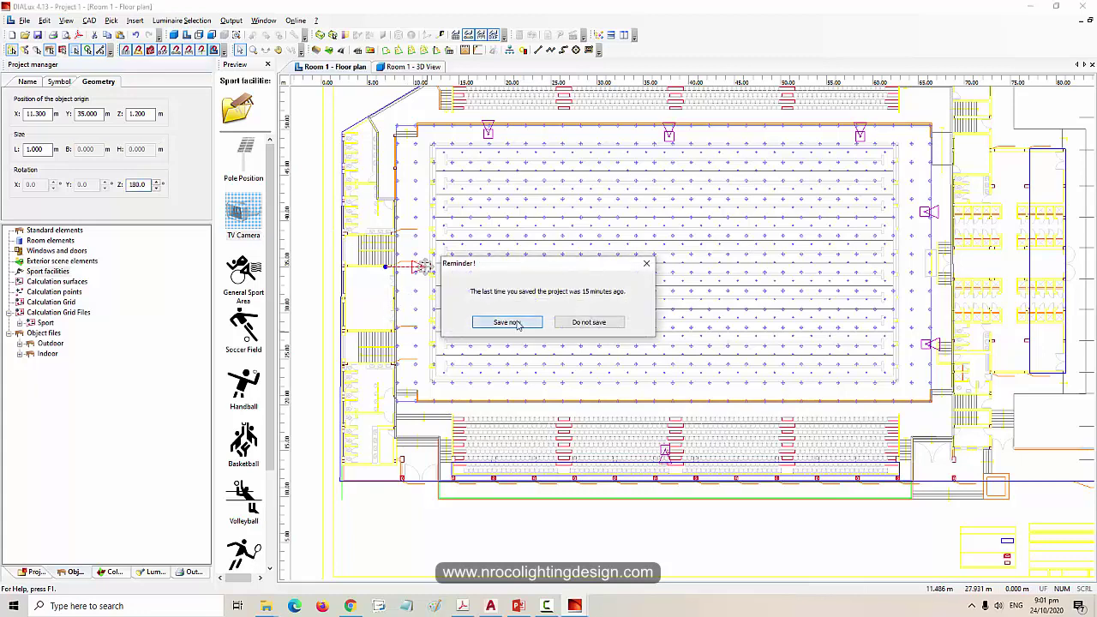
# Save the project as "Olympic swimming pool" in the desktop folder "How to do olympics swimming pool lighting design".
pyautogui.click(507, 323)
pyautogui.moveTo(629, 284); pyautogui.dragTo(610, 187)
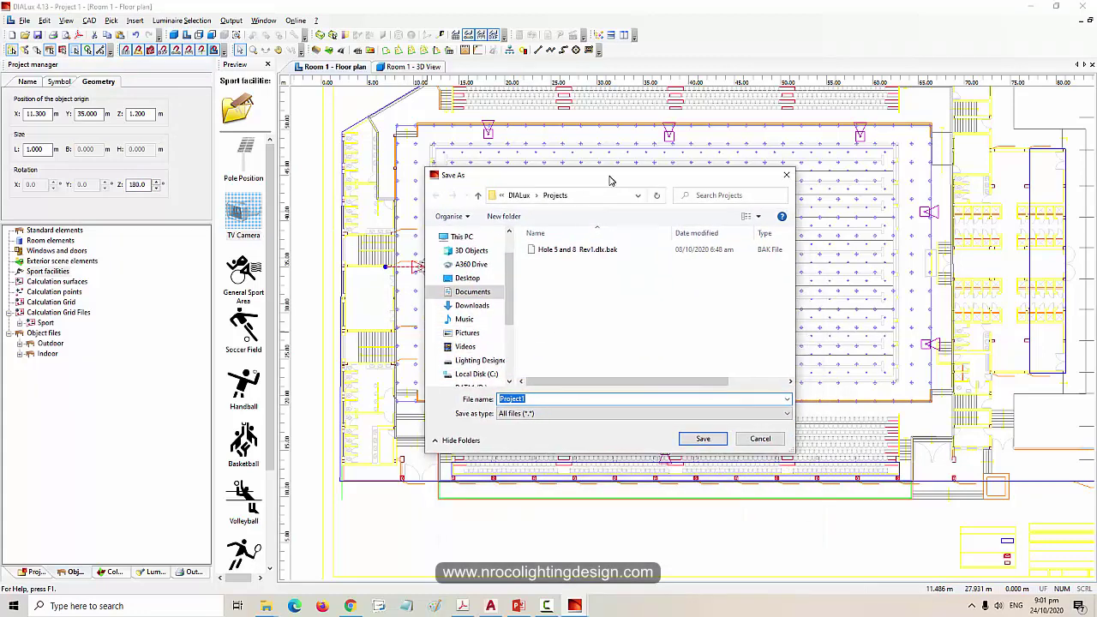
pyautogui.click(469, 278)
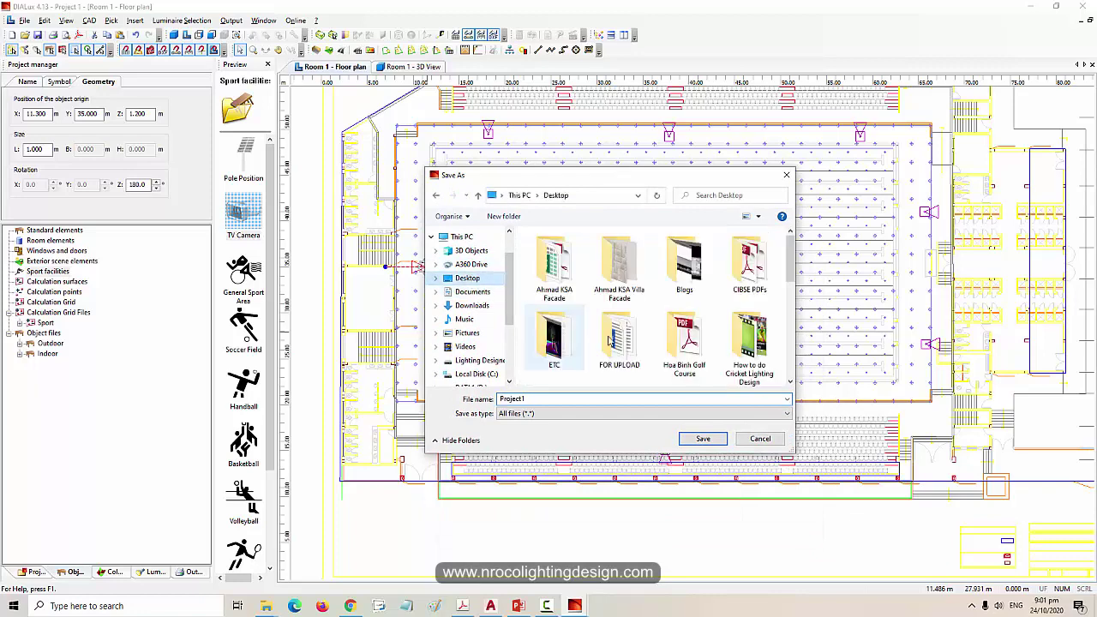
pyautogui.moveTo(793, 272); pyautogui.dragTo(803, 299)
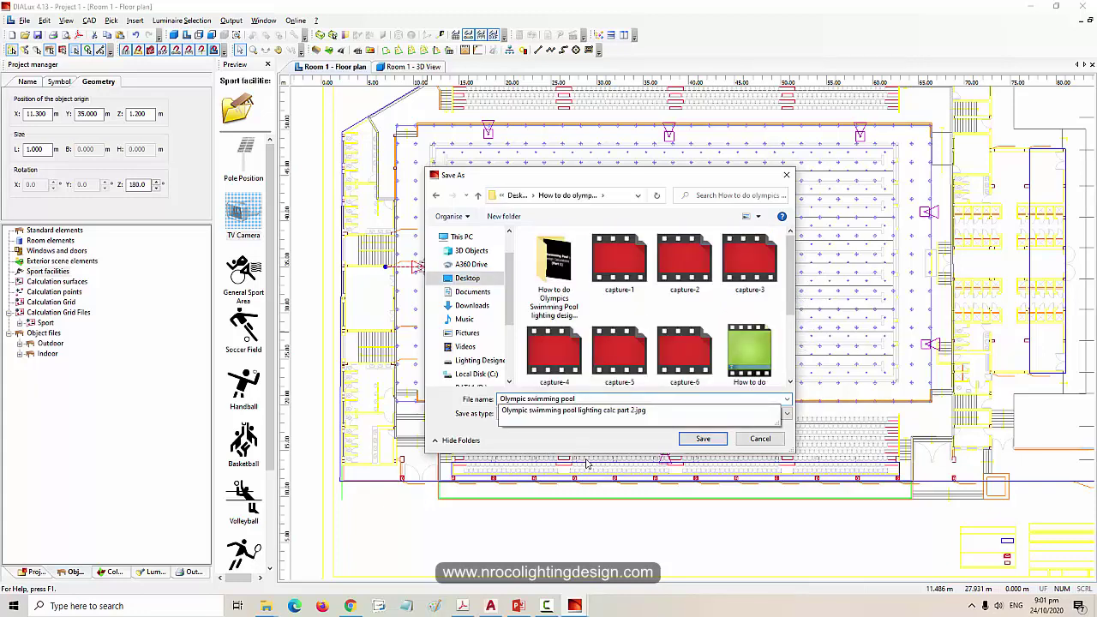
pyautogui.press('Return')
pyautogui.press('Return')
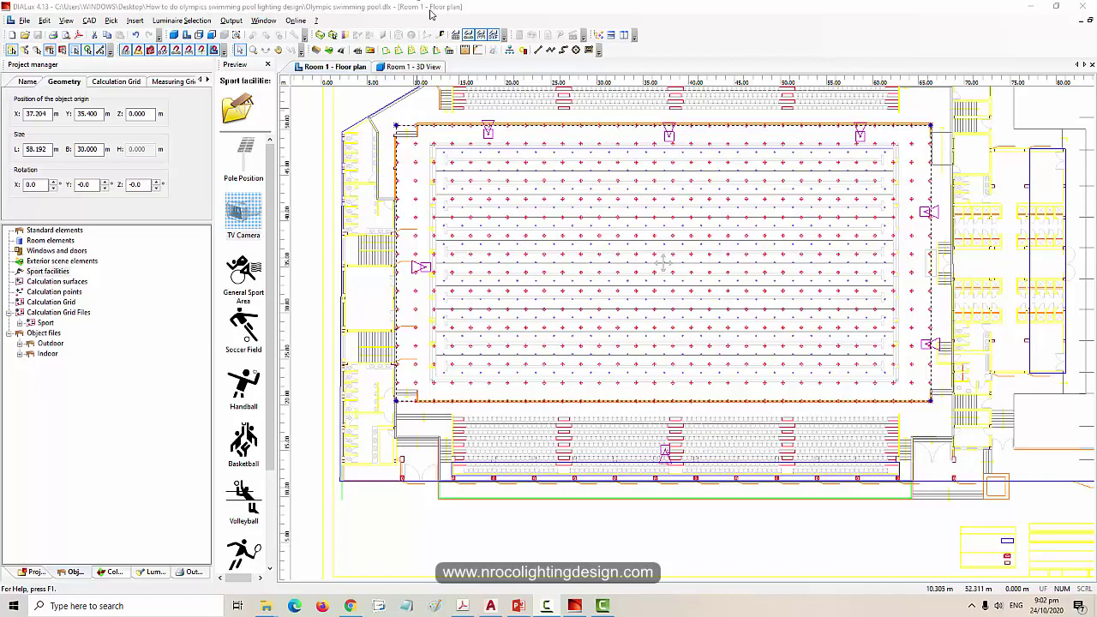
# Examine the room in the 3D view from several angles, checking the calculation grids and TV camera positions.
pyautogui.click(401, 68)
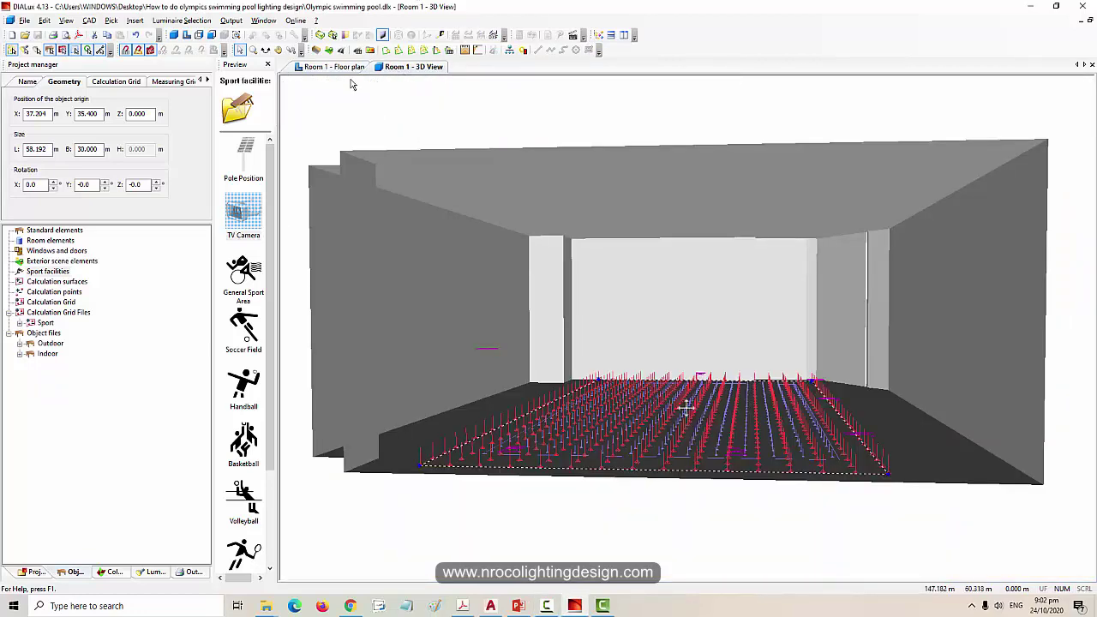
pyautogui.click(266, 51)
pyautogui.moveTo(403, 129); pyautogui.dragTo(506, 355)
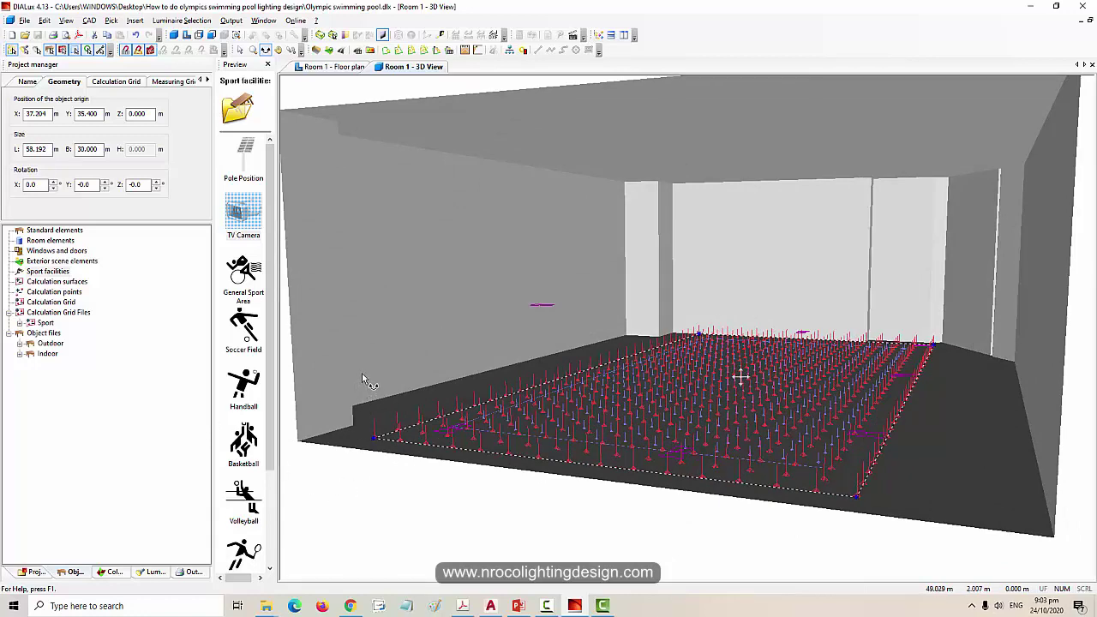
pyautogui.moveTo(365, 373); pyautogui.dragTo(390, 398)
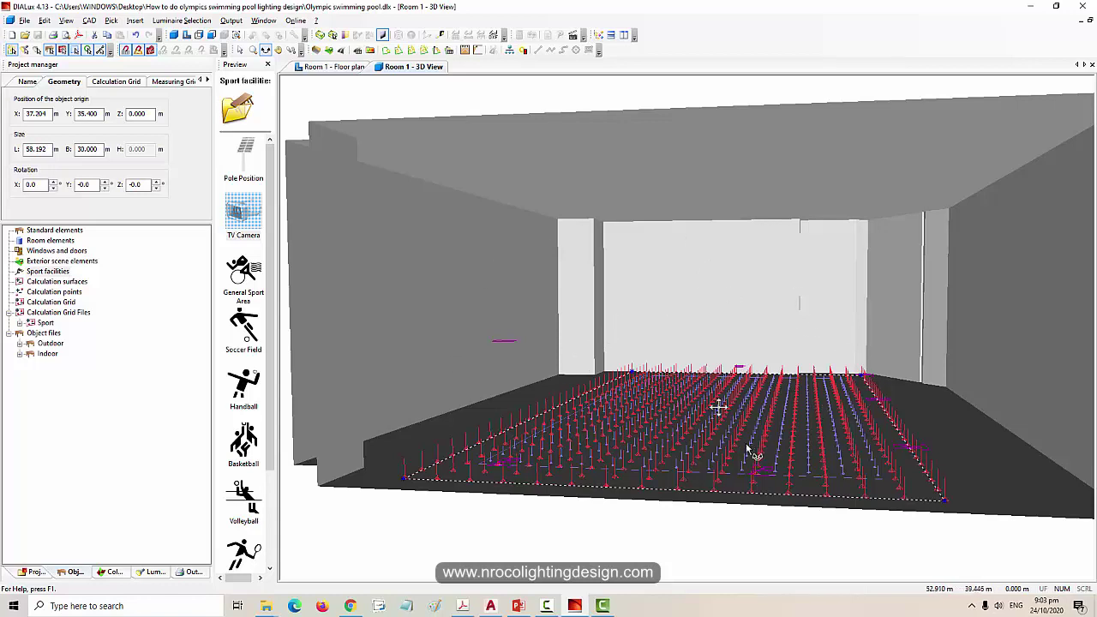